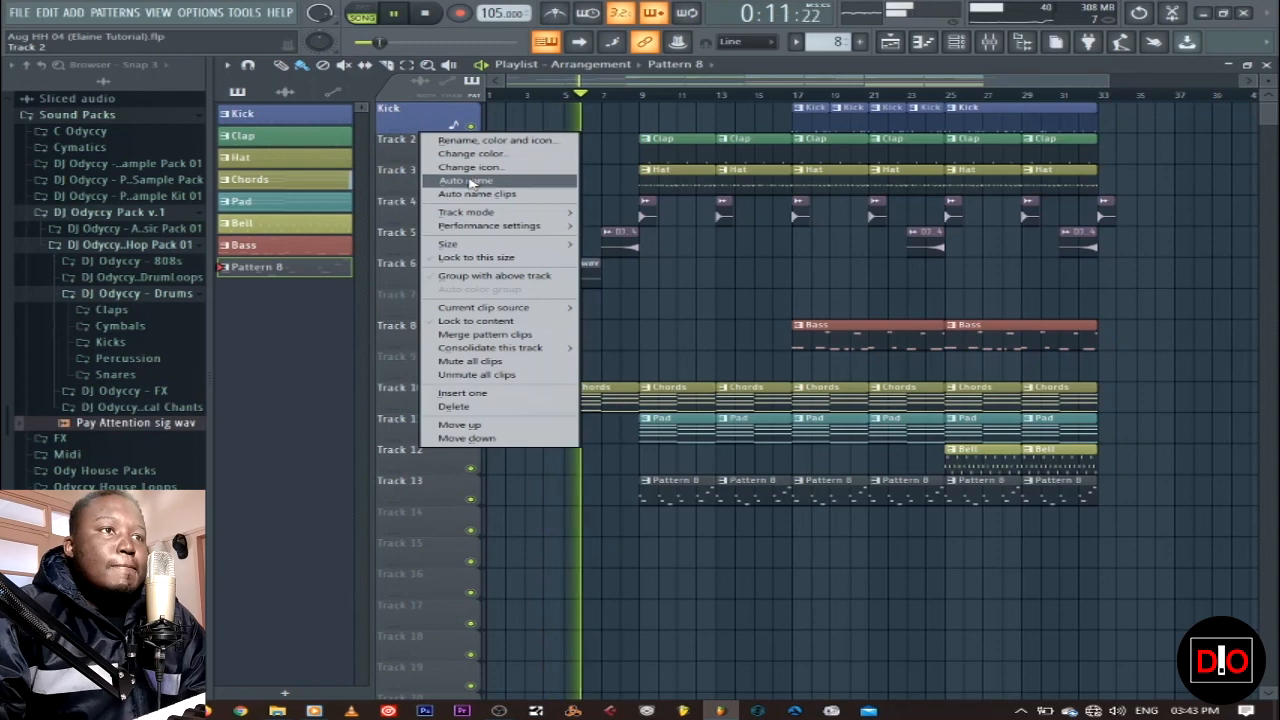
Step: Auto-name playlist tracks 3, 4, 5 and 6 after the hat, crash and signature clips they contain
right_click(413, 166)
left_click(441, 214)
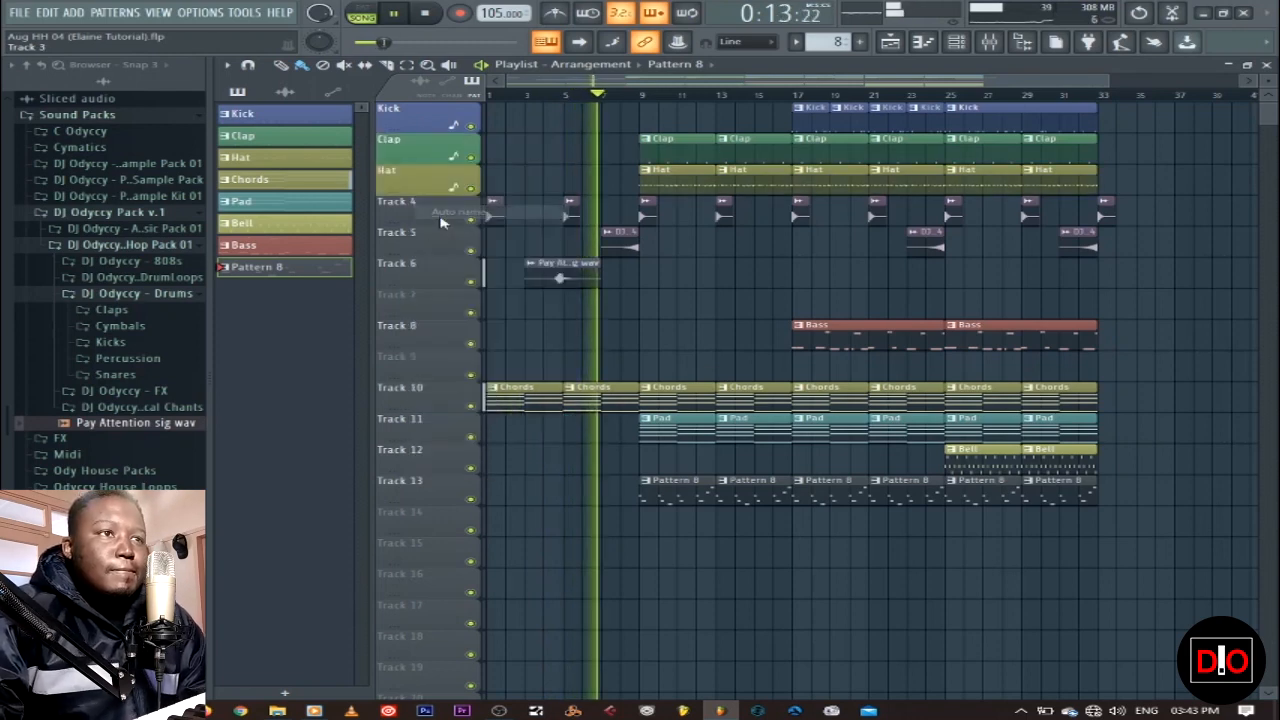
right_click(427, 198)
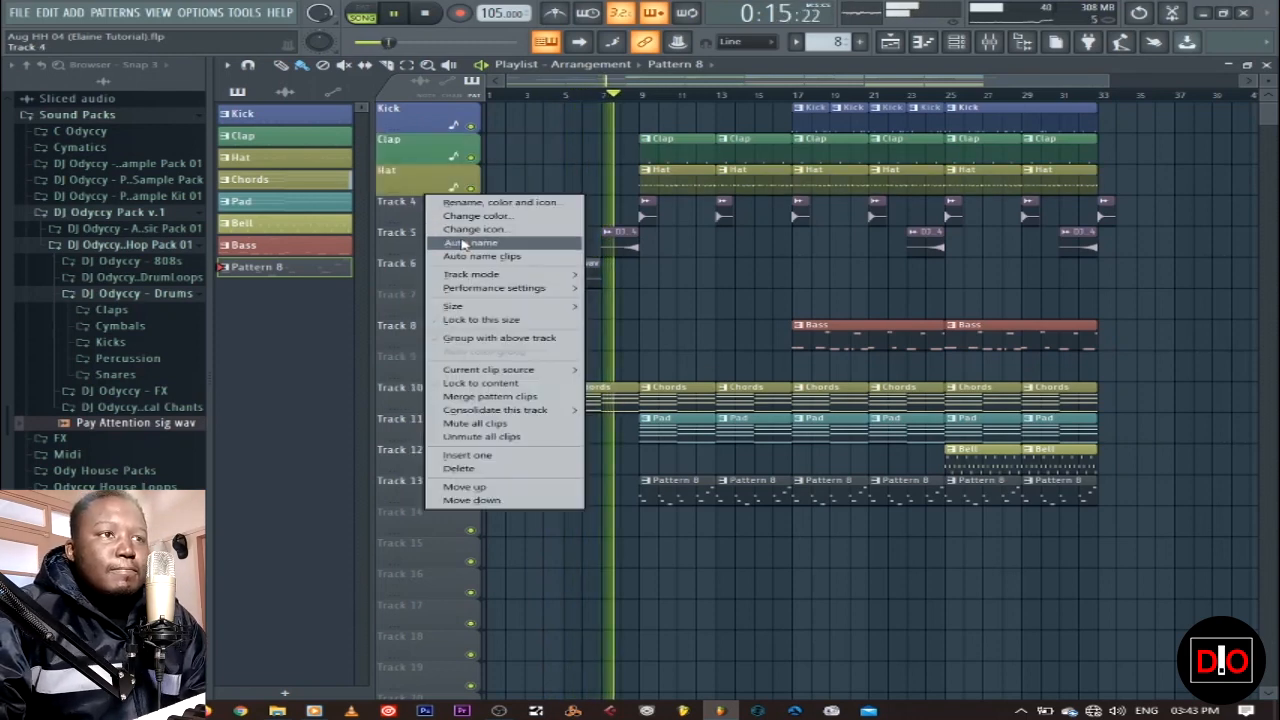
left_click(455, 242)
right_click(396, 228)
left_click(446, 276)
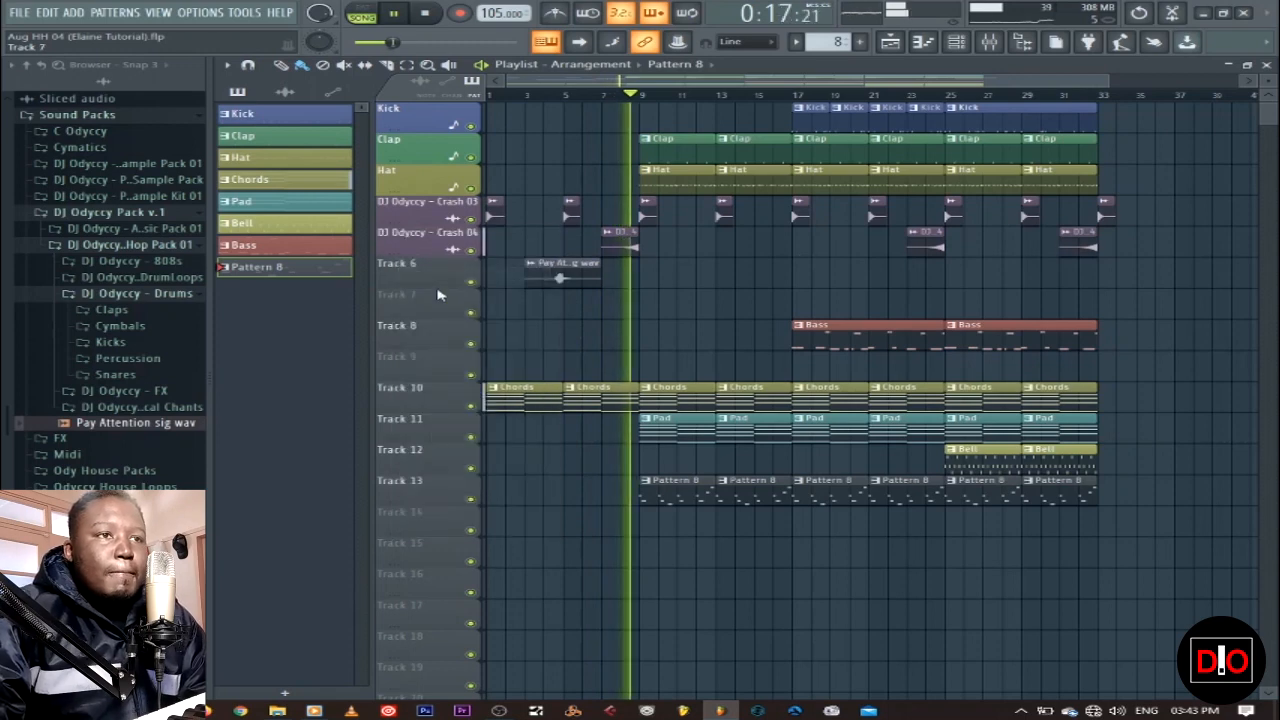
right_click(421, 260)
left_click(492, 306)
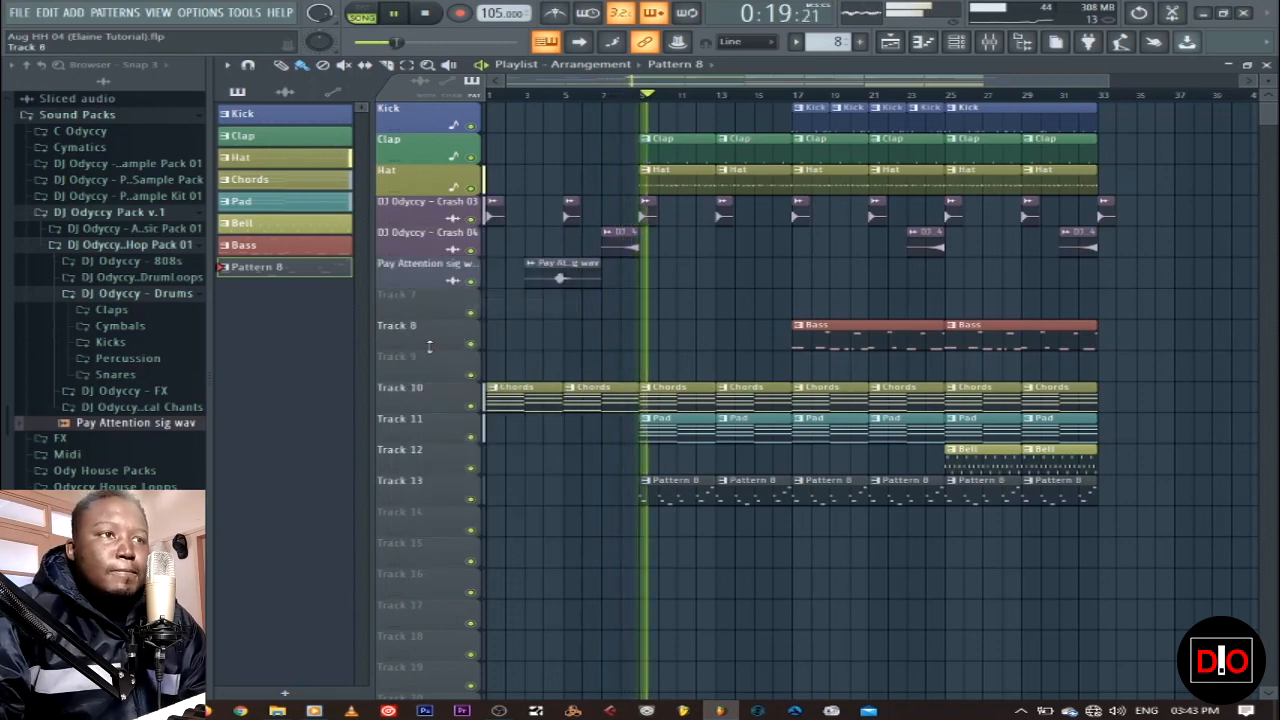
Step: Auto-name playlist tracks 8, 10, 11, 12 and 13 after their own pattern clips
right_click(403, 320)
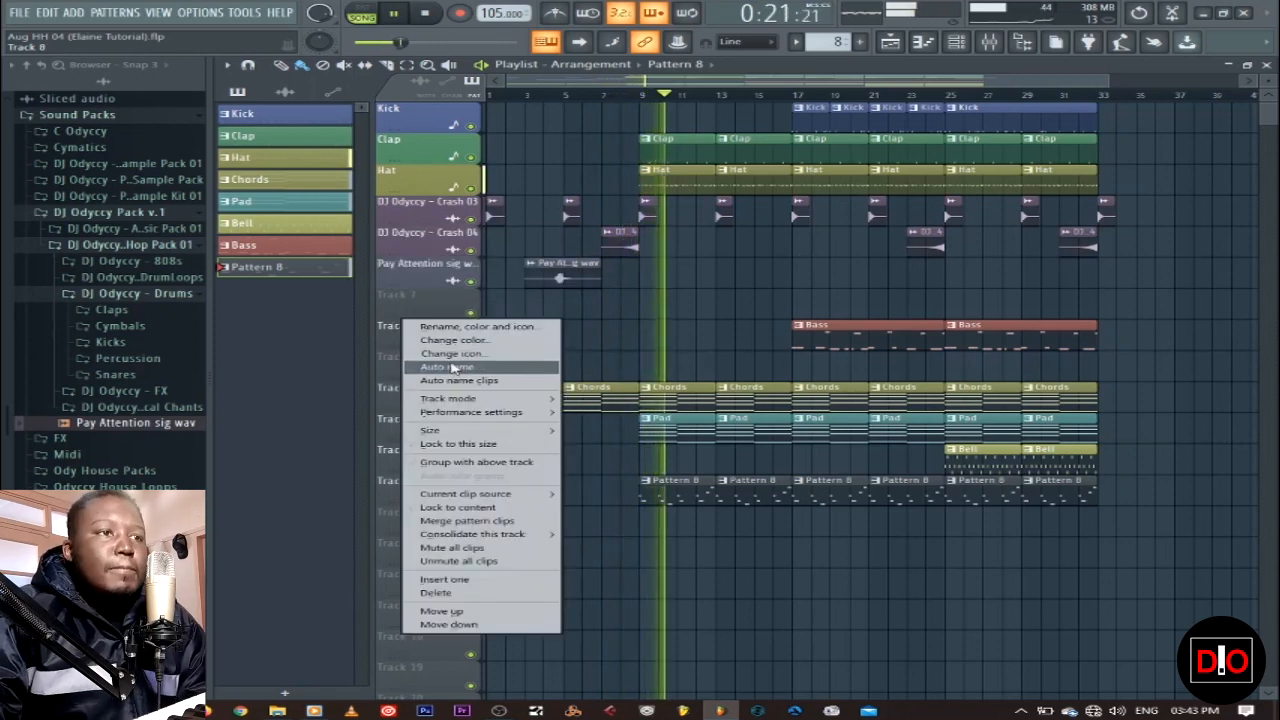
left_click(446, 366)
right_click(428, 377)
left_click(471, 421)
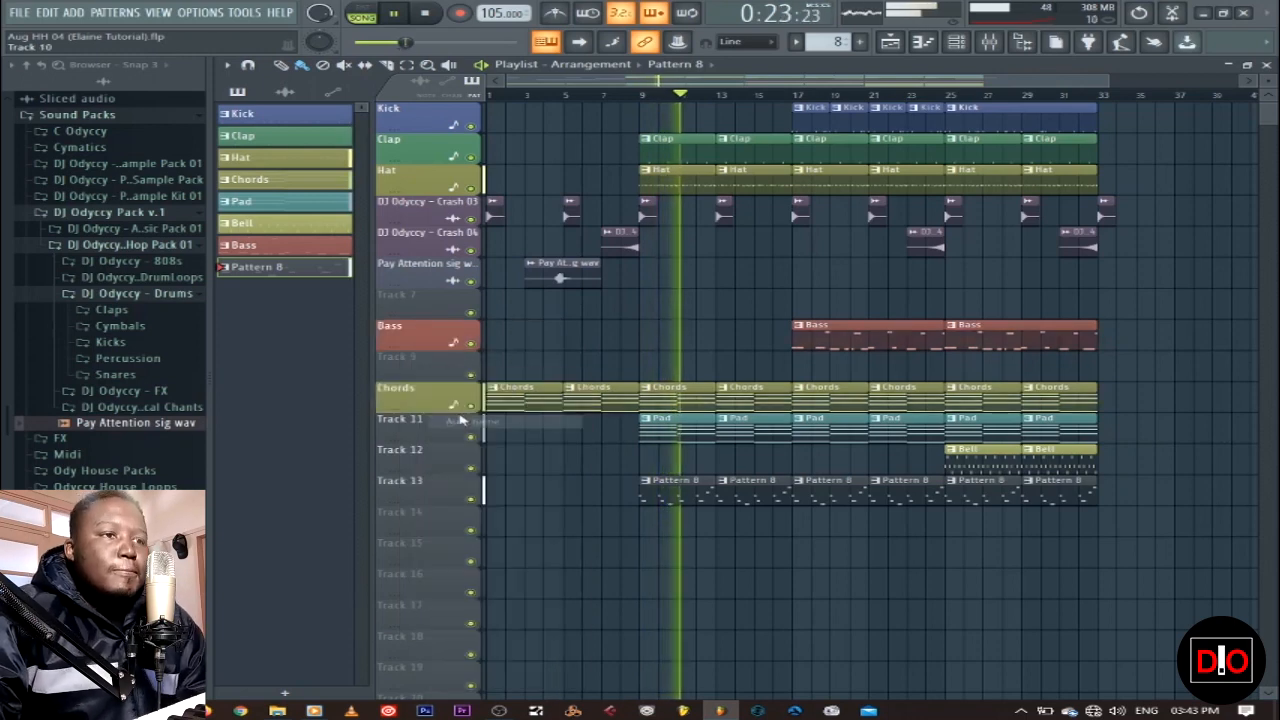
scroll(660, 455, "down", 2)
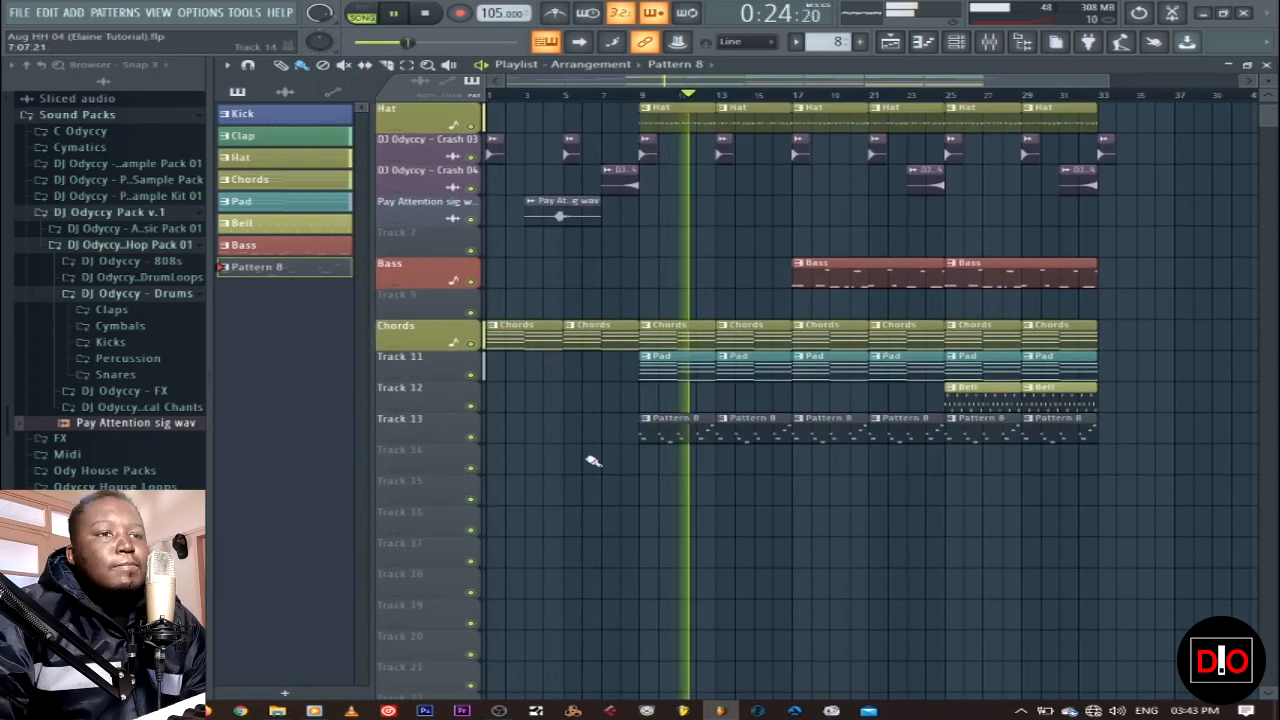
right_click(408, 362)
left_click(479, 399)
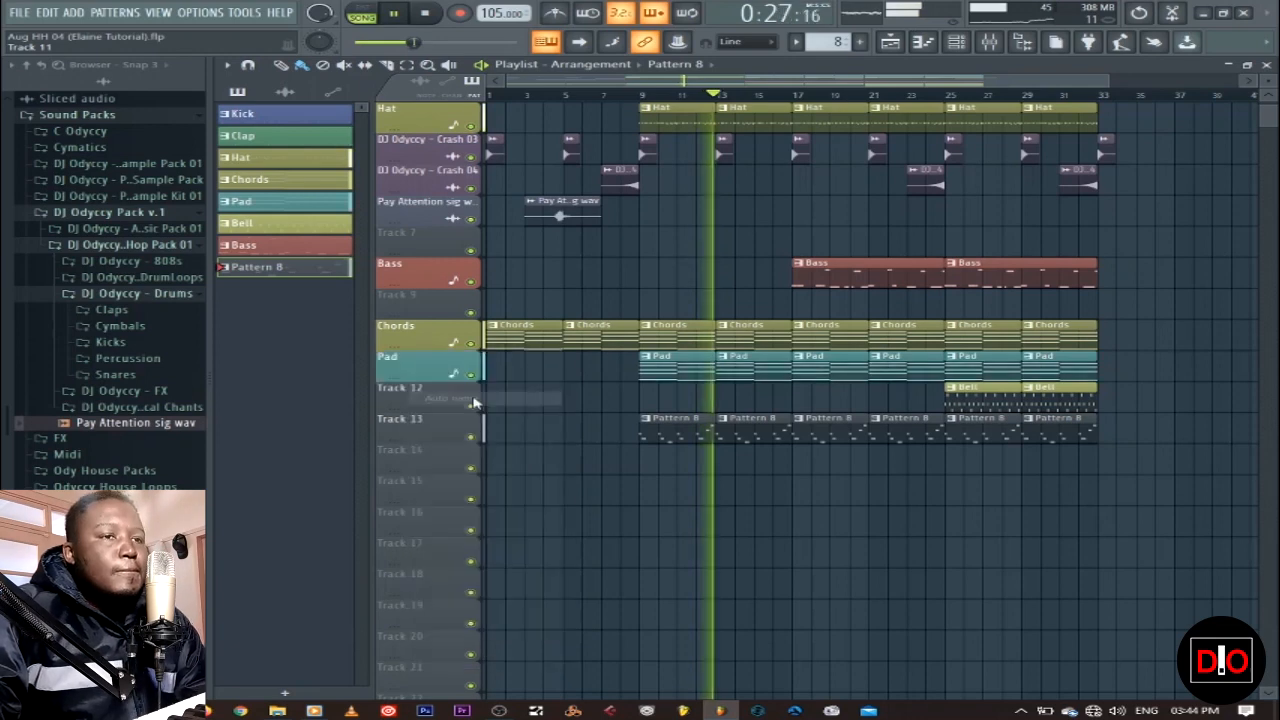
right_click(420, 388)
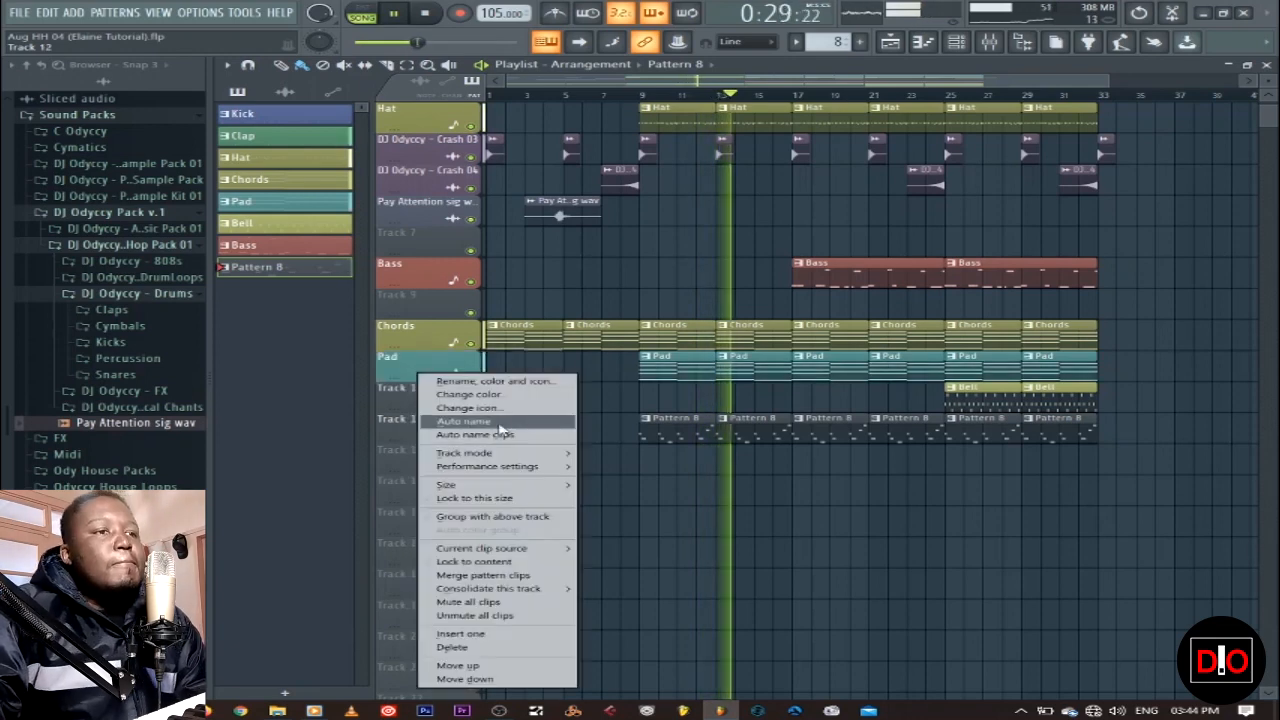
left_click(462, 421)
right_click(426, 420)
left_click(465, 423)
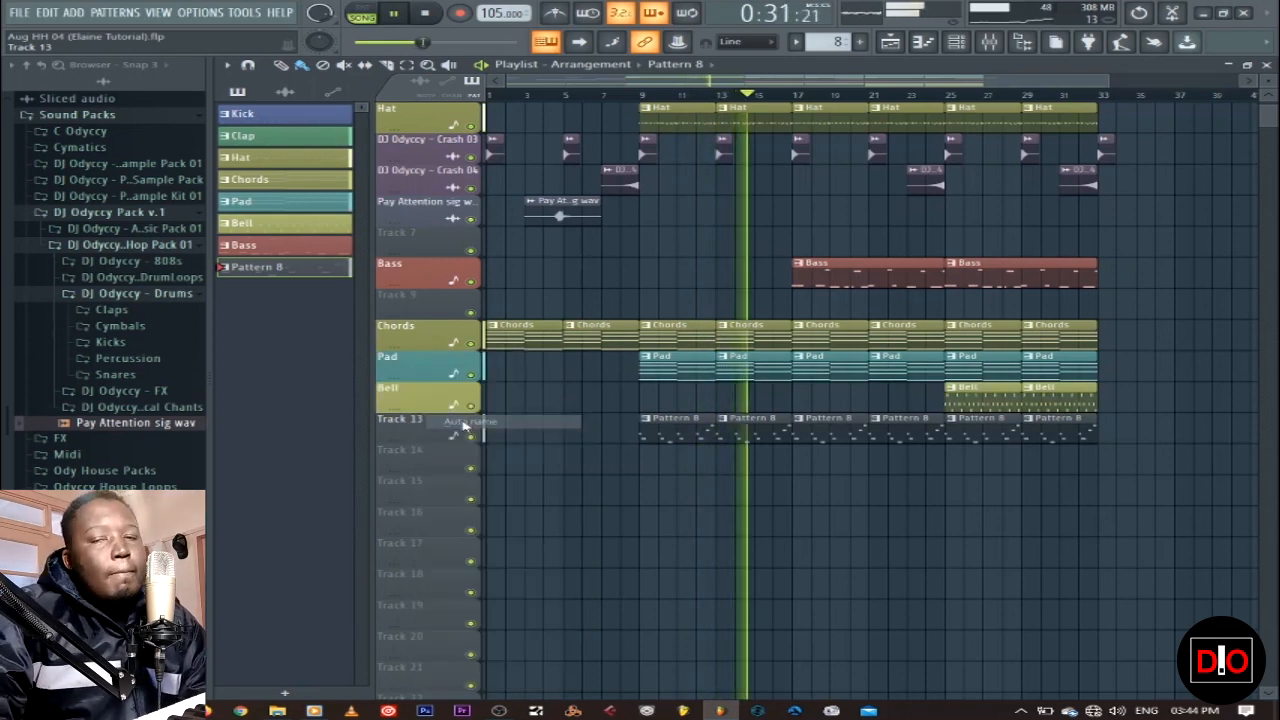
scroll(822, 443, "up", 2)
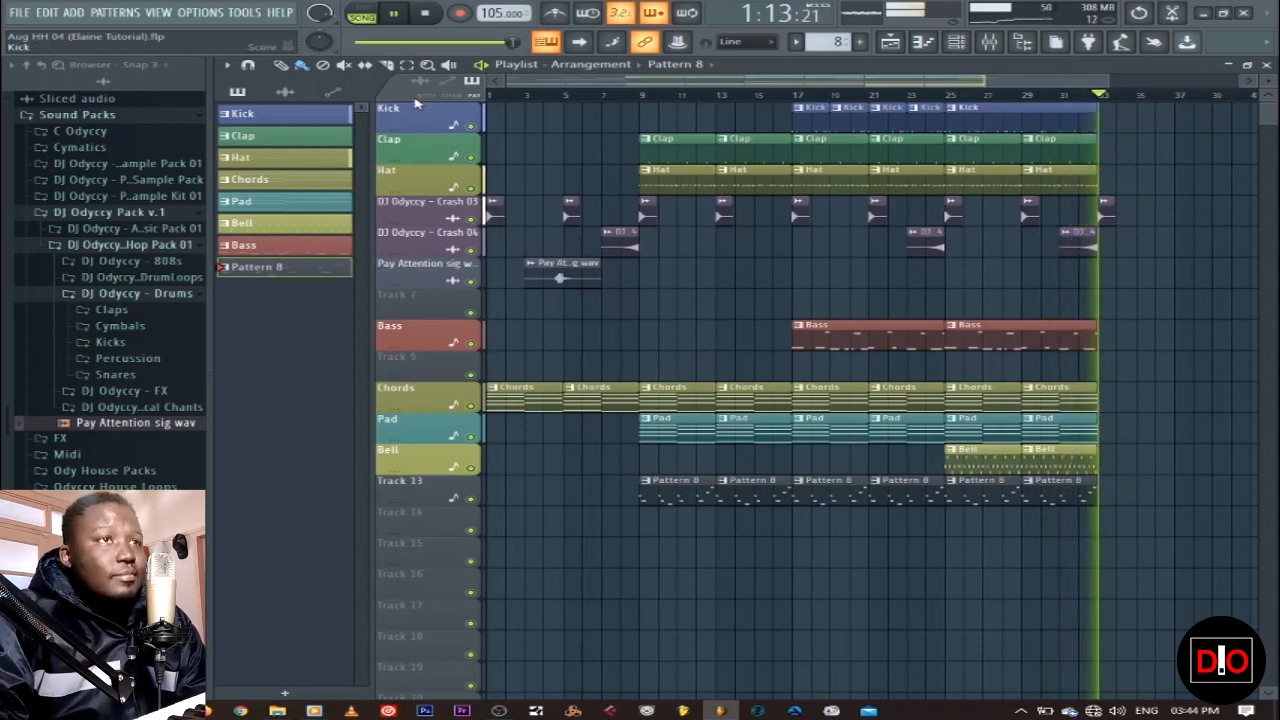
Step: Stop playback, rename Pattern 8 with the preset name Synth, and auto-name Track 13 after it
left_click(428, 16)
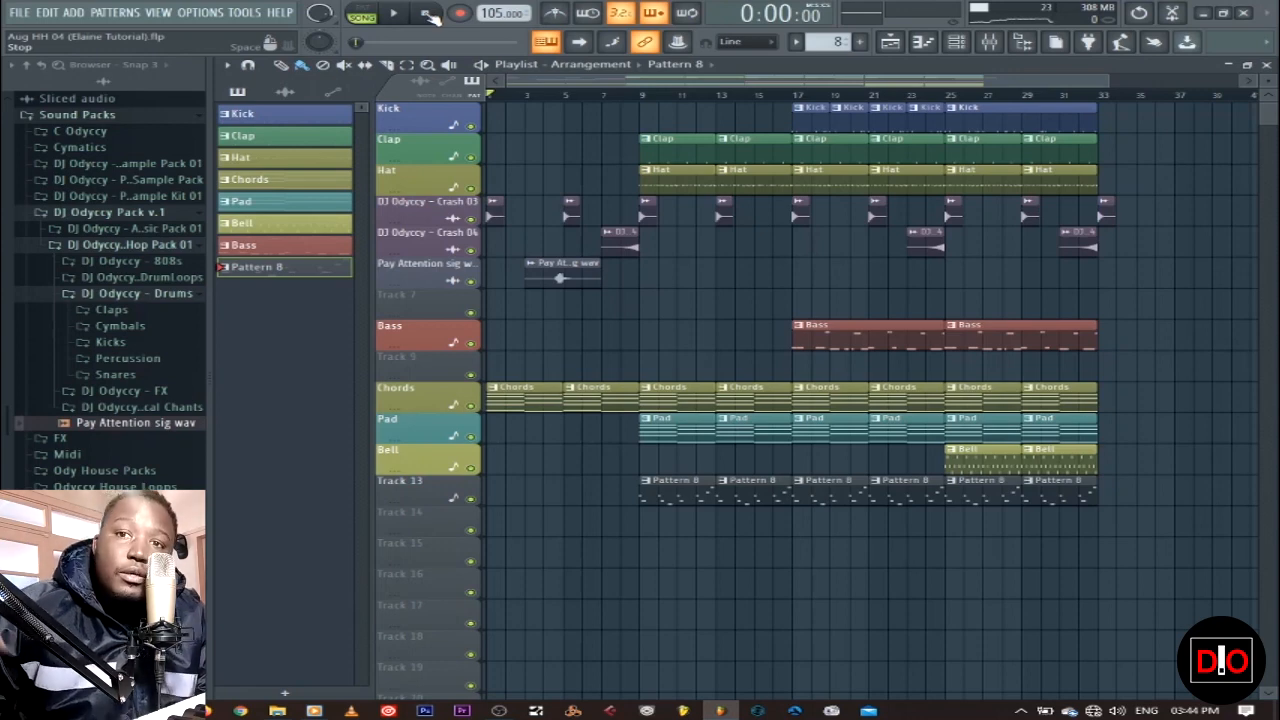
right_click(293, 281)
left_click(340, 340)
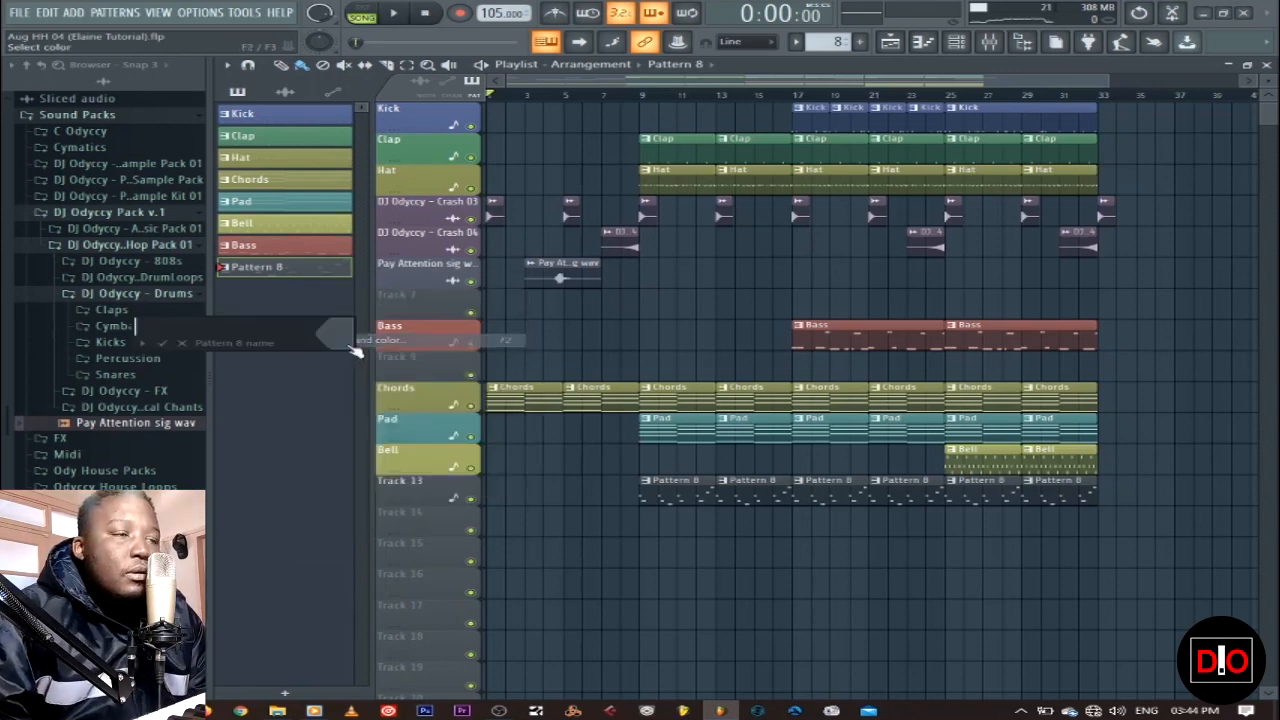
left_click(142, 342)
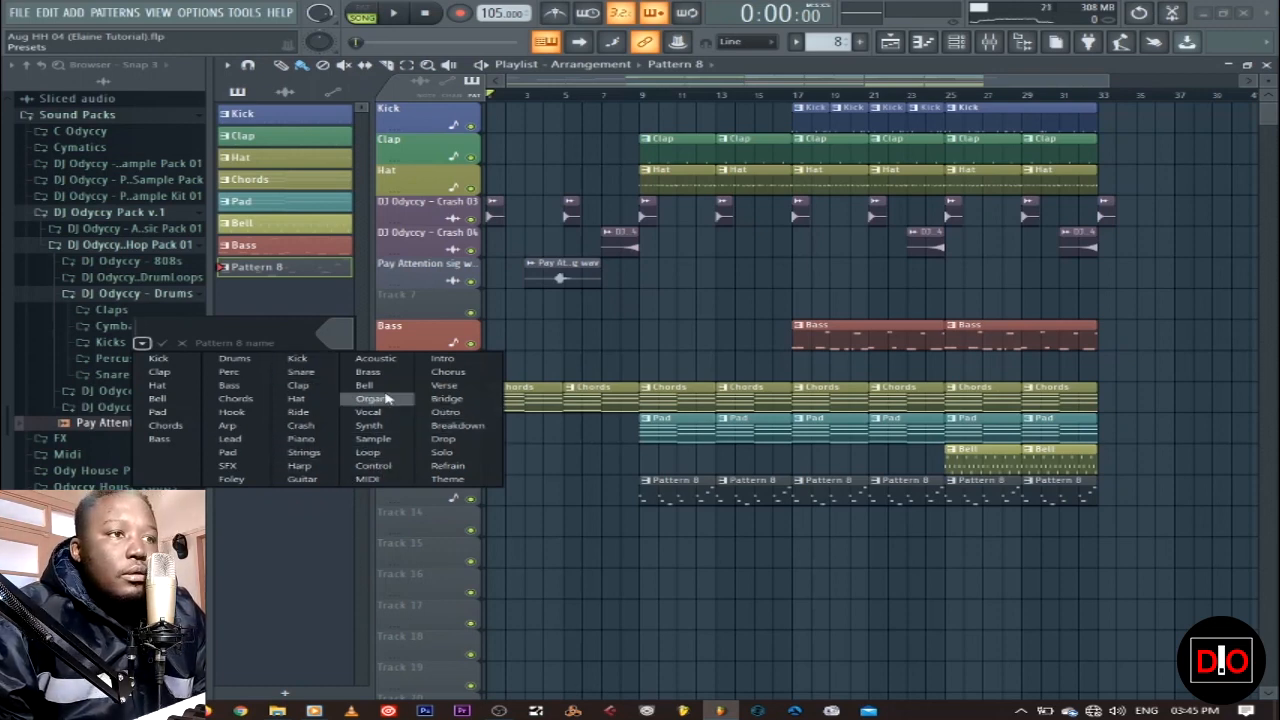
left_click(370, 426)
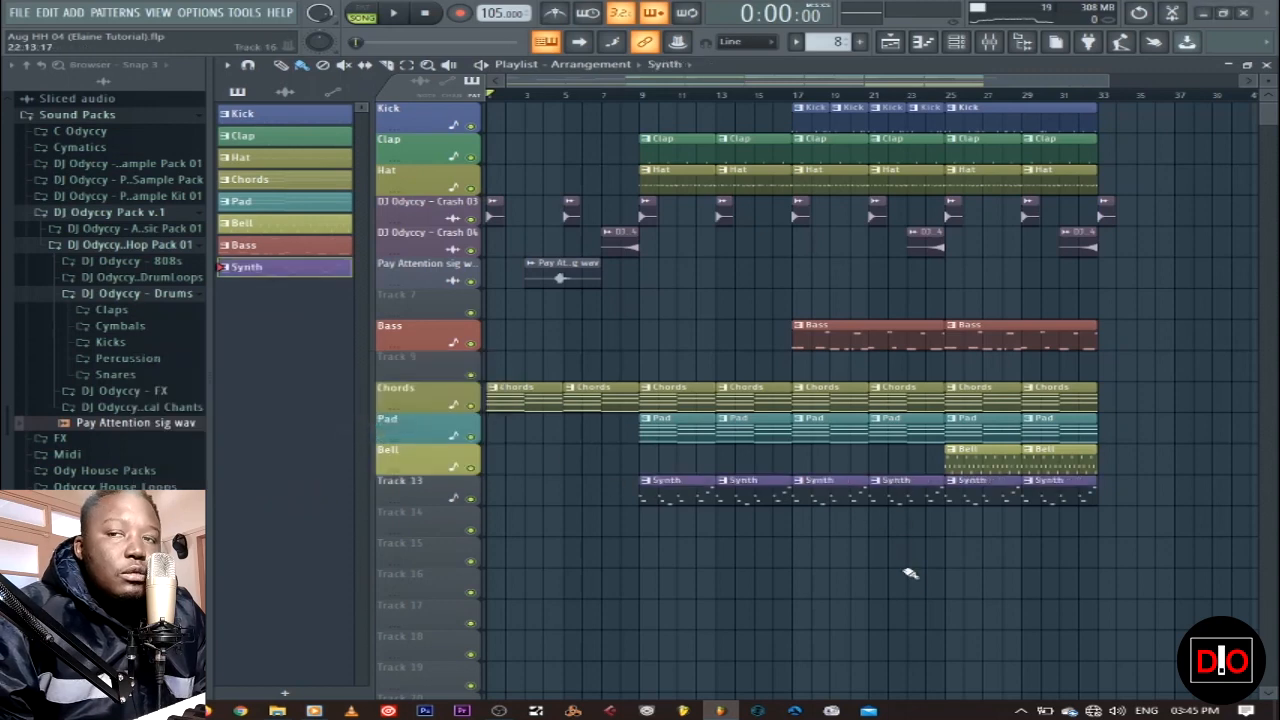
right_click(415, 500)
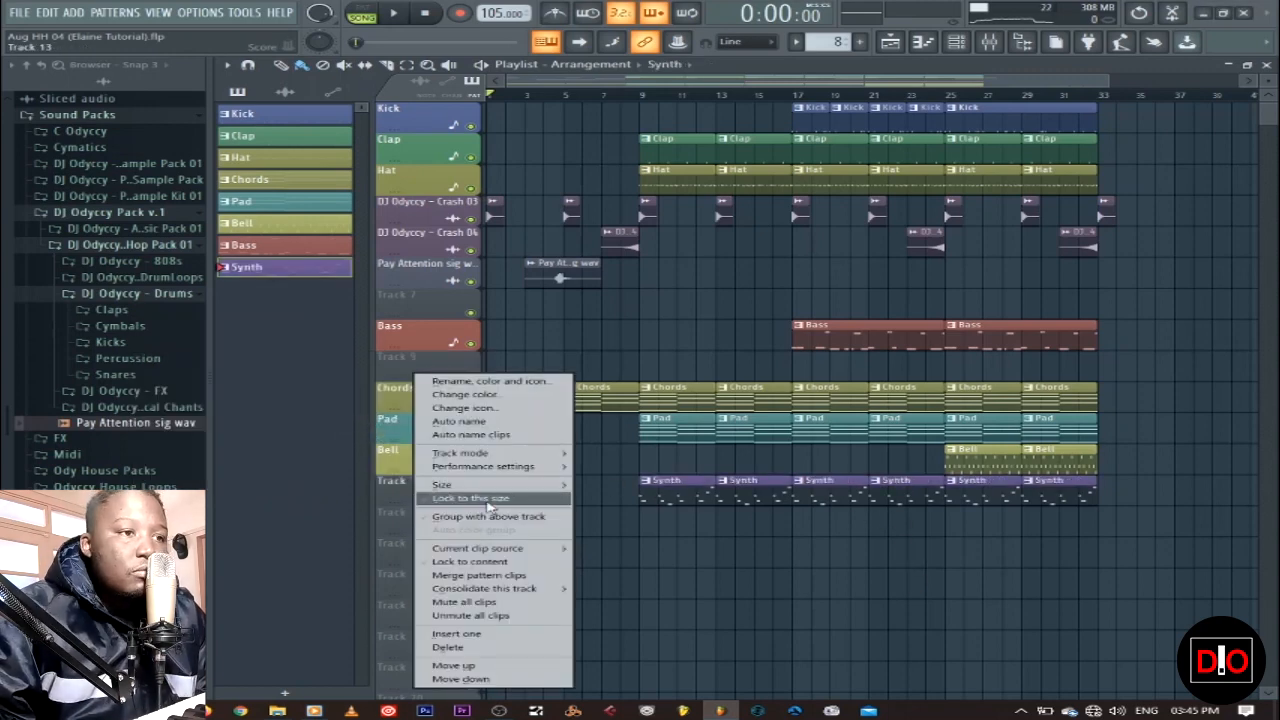
left_click(490, 425)
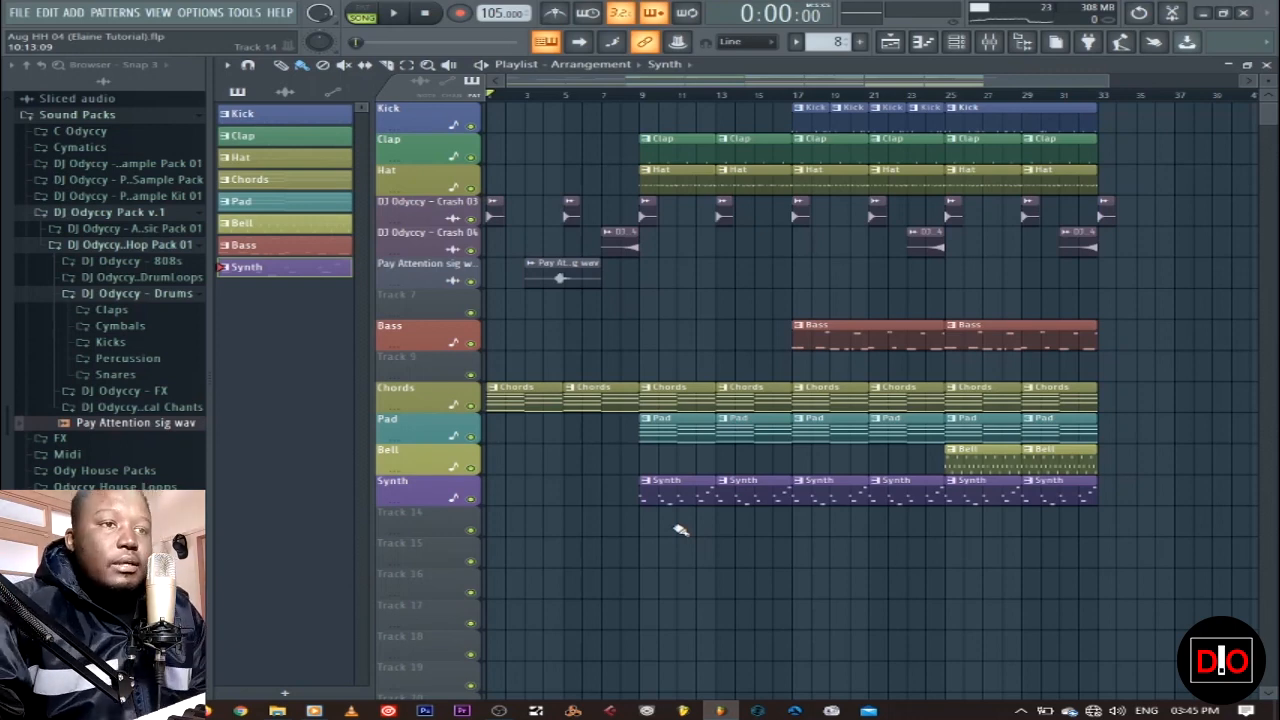
Step: Select the Kick pattern, close the playlist and open the DJ Odyccy - Kick 18 notes in the piano roll
left_click(810, 117)
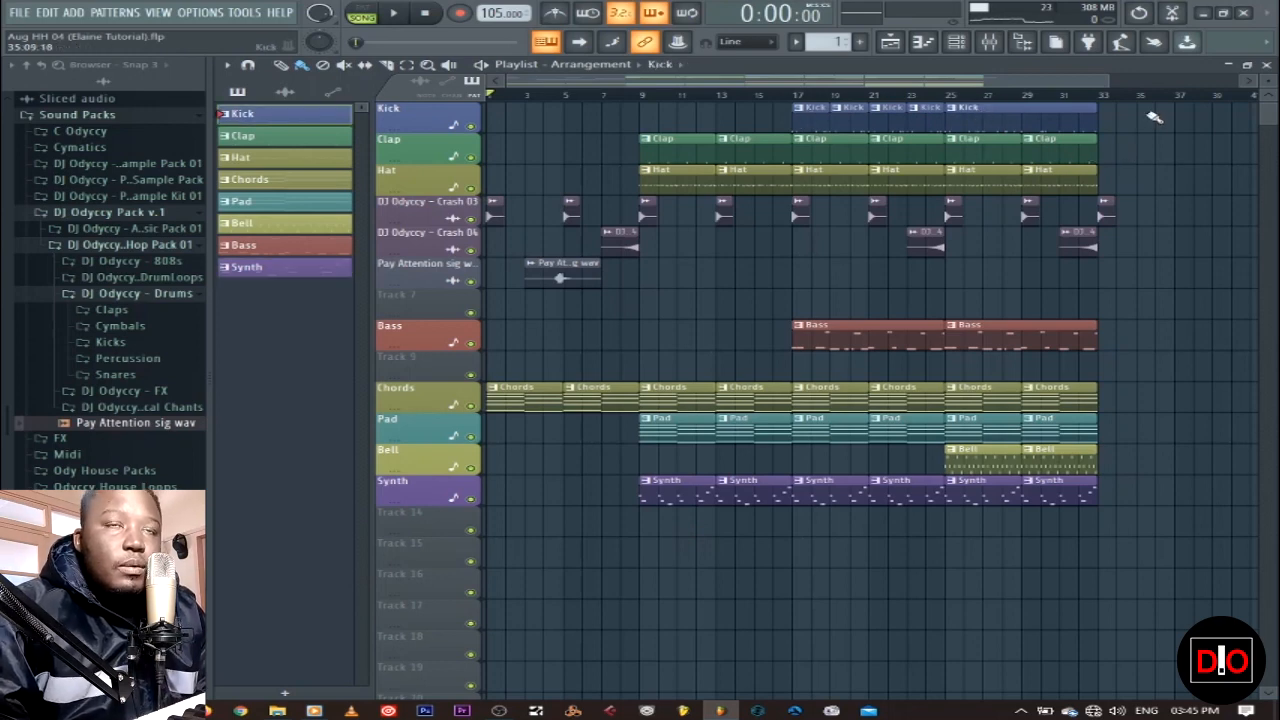
left_click(1266, 66)
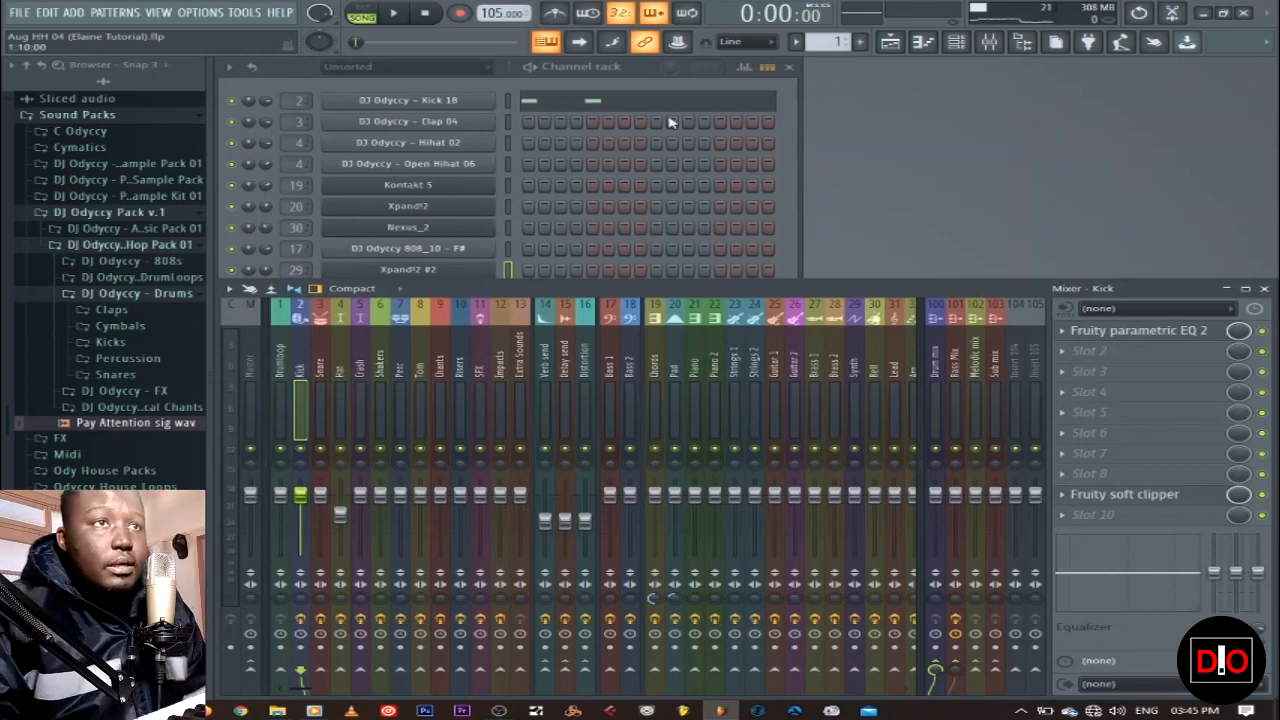
left_click(509, 101)
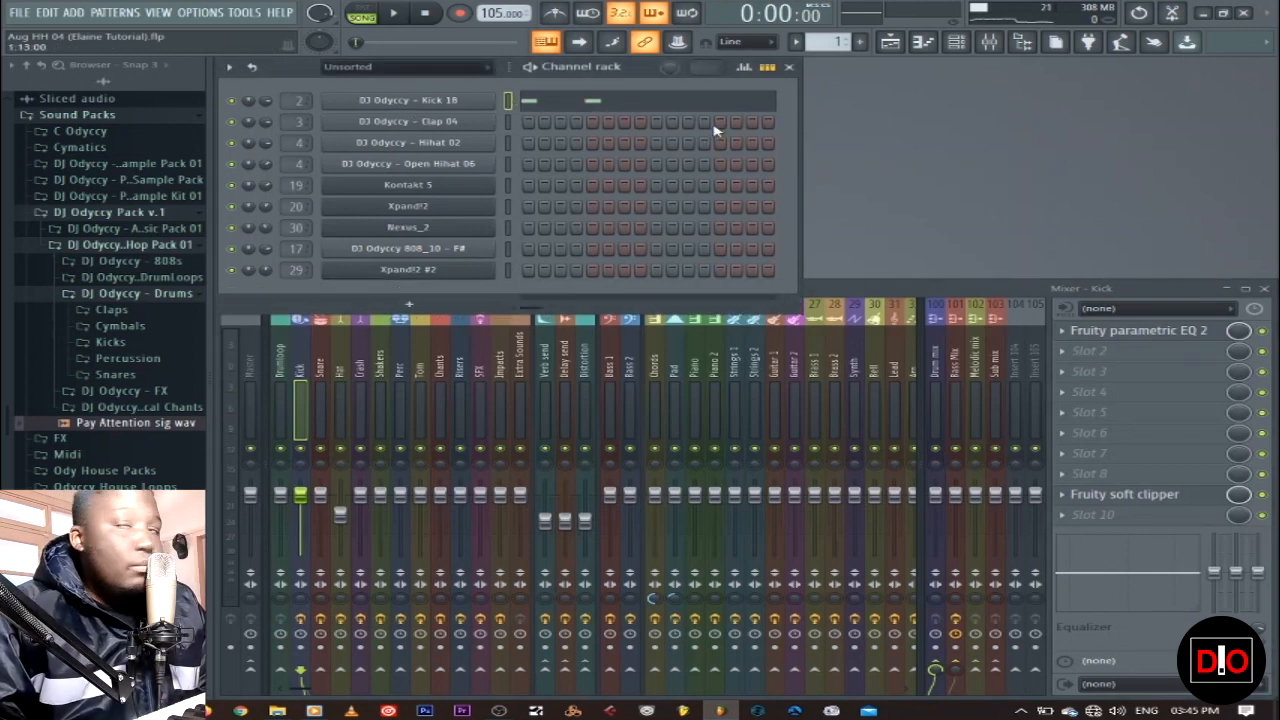
left_click(652, 104)
scroll(686, 306, "down", 4)
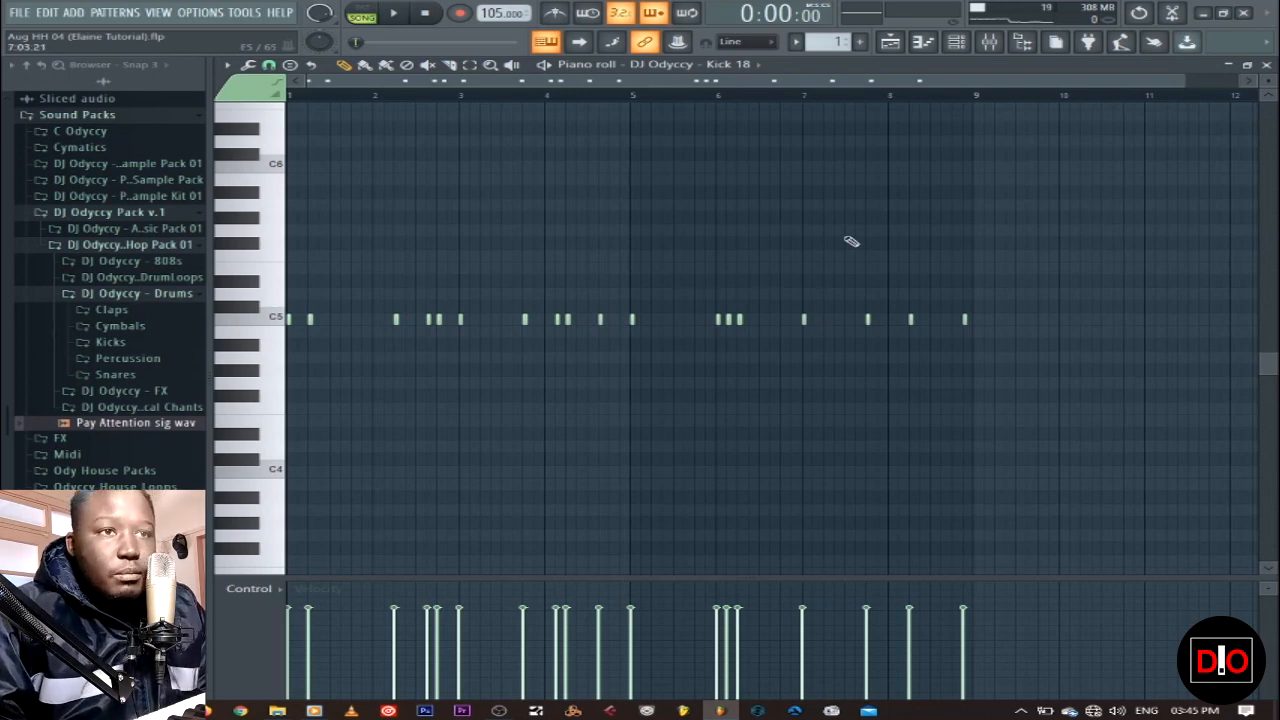
Step: Switch to pattern mode and play the kick pattern through while viewing all its notes, then stop playback
left_click_drag(1186, 80, 602, 80)
left_click(362, 12)
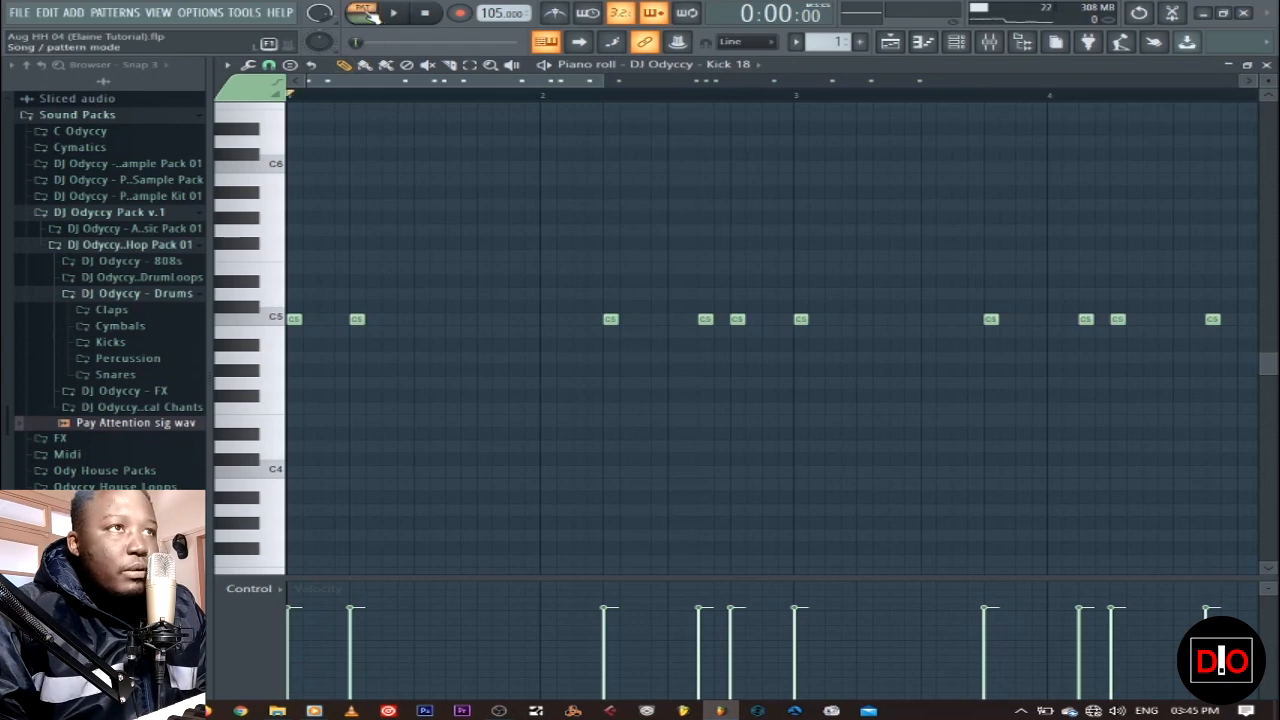
left_click(395, 12)
left_click_drag(604, 80, 860, 113)
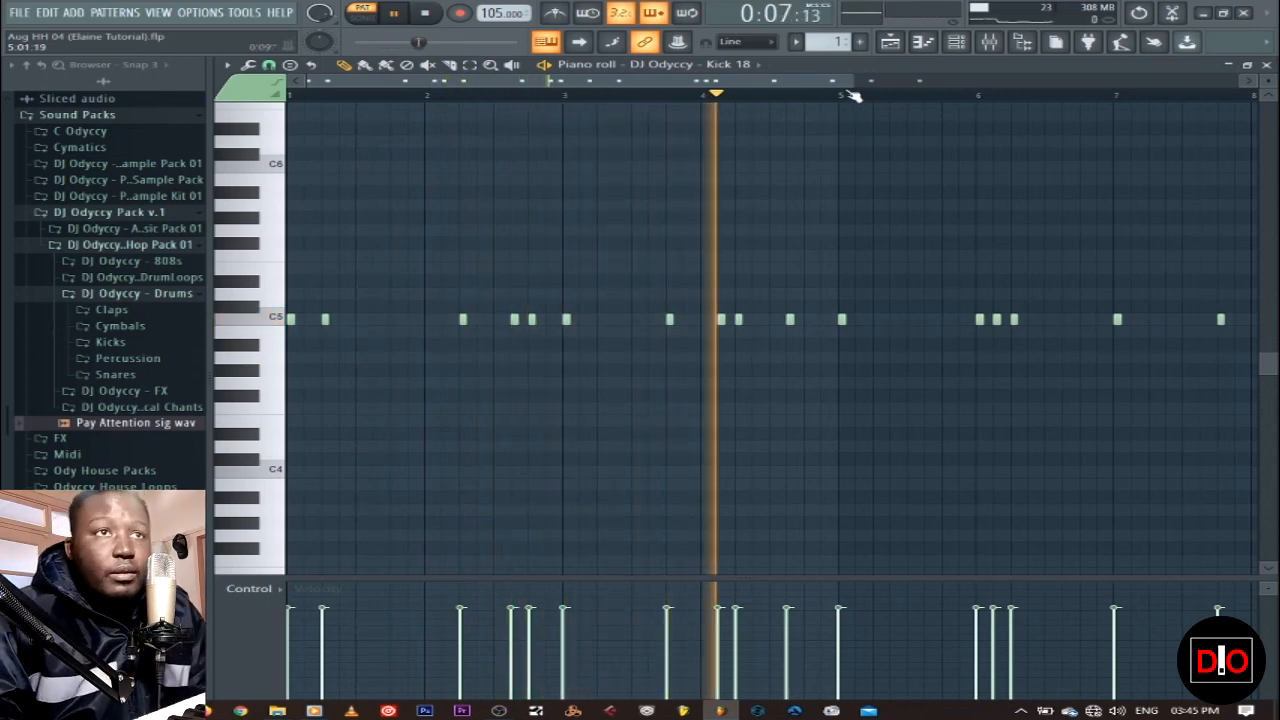
left_click_drag(861, 113, 973, 117)
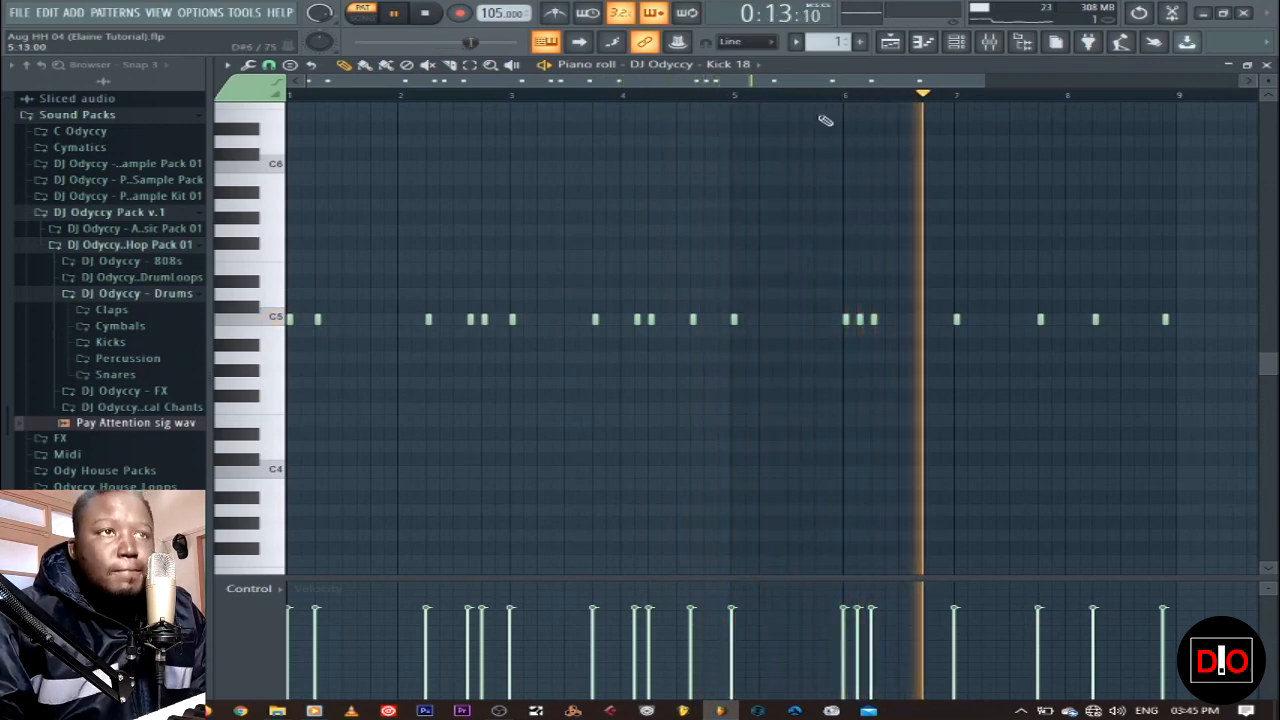
left_click(428, 13)
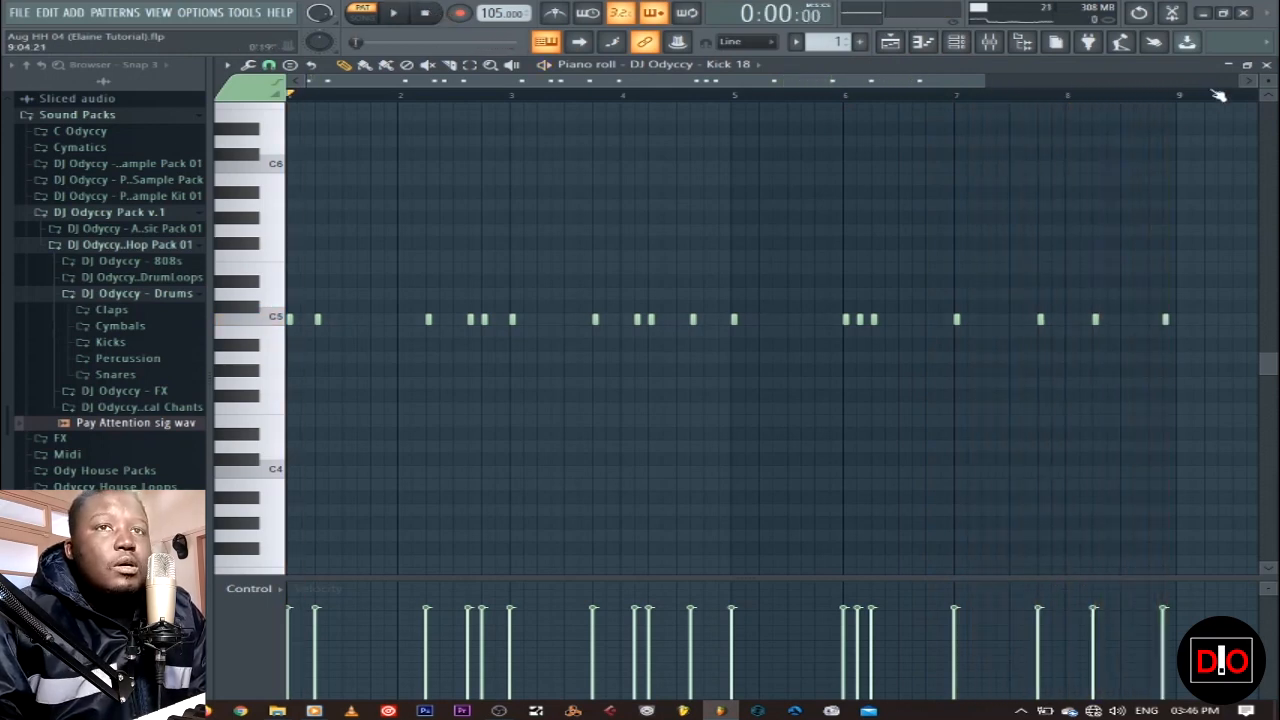
Step: Close the piano roll and examine the Fruity soft clipper and Fruity parametric EQ 2 settings on the Kick mixer track
left_click(1267, 66)
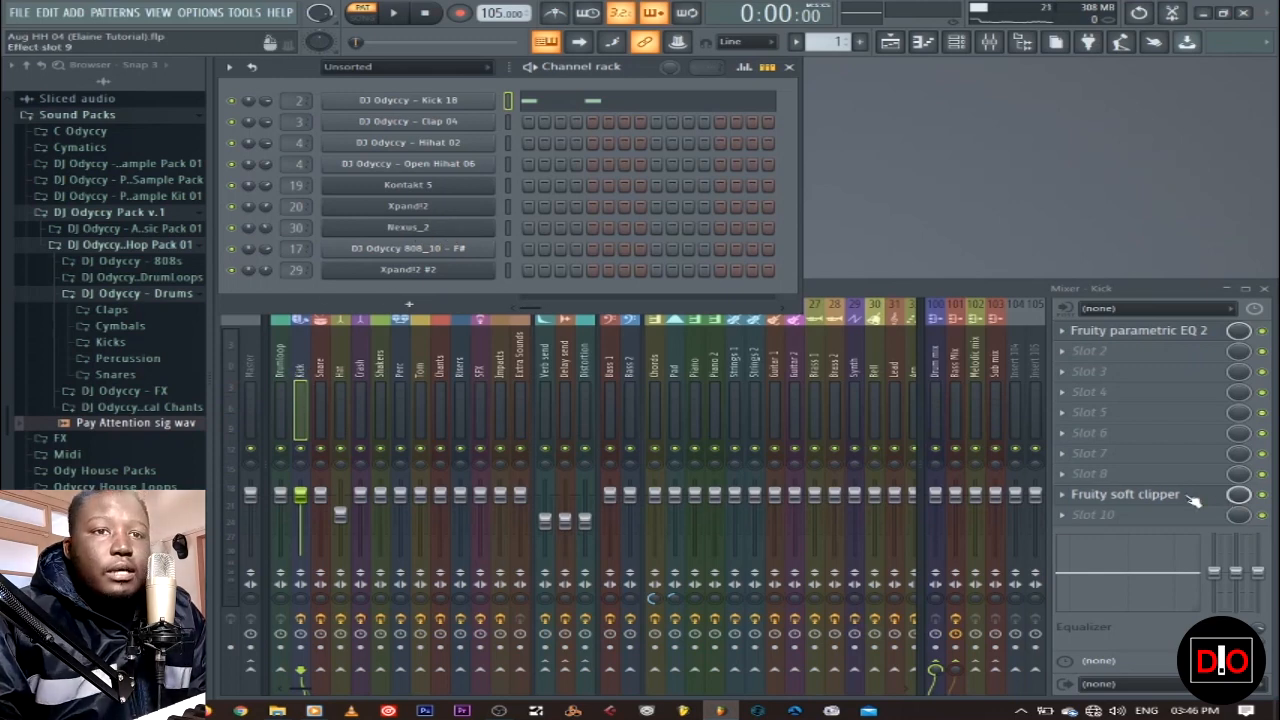
left_click(1125, 494)
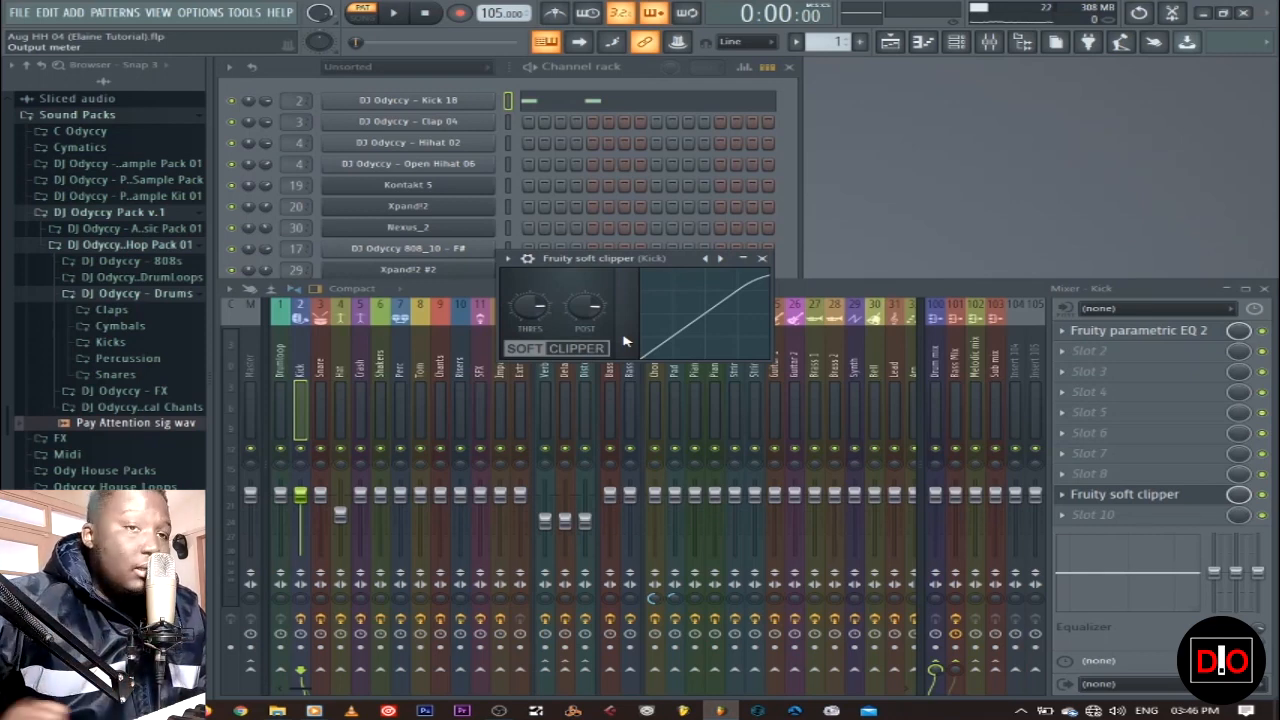
left_click(765, 260)
left_click(1172, 331)
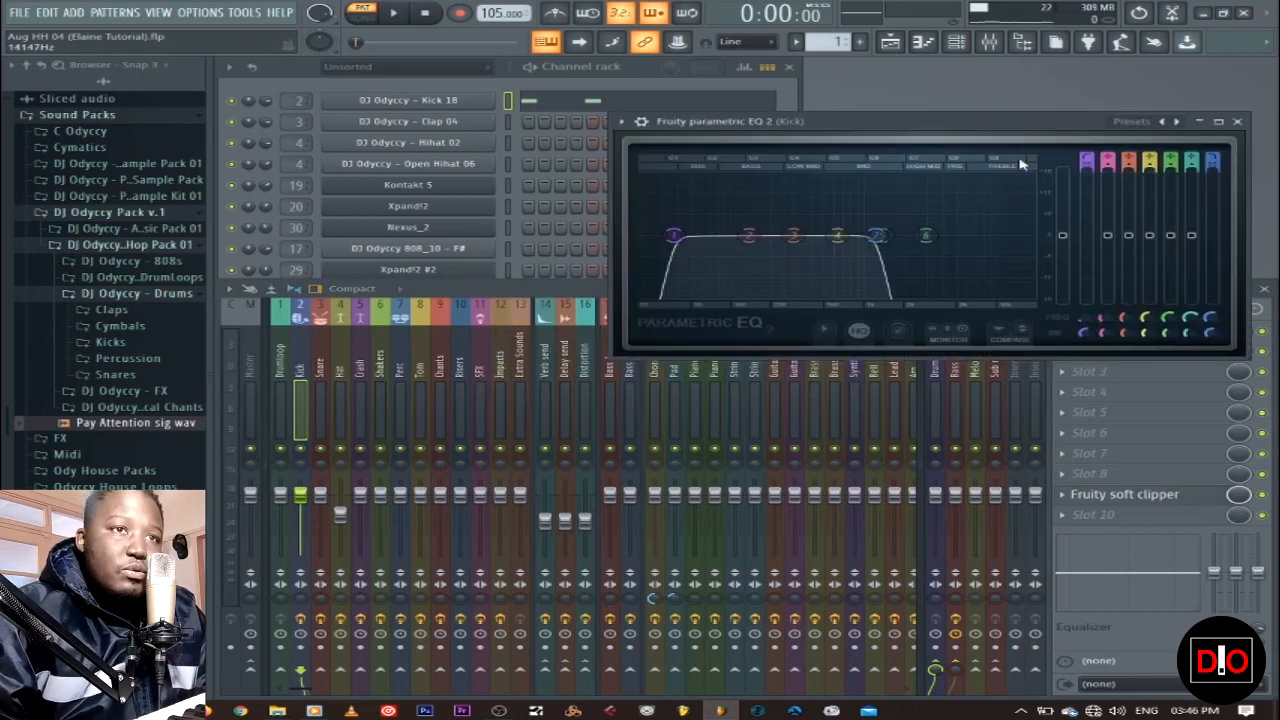
left_click_drag(960, 121, 800, 184)
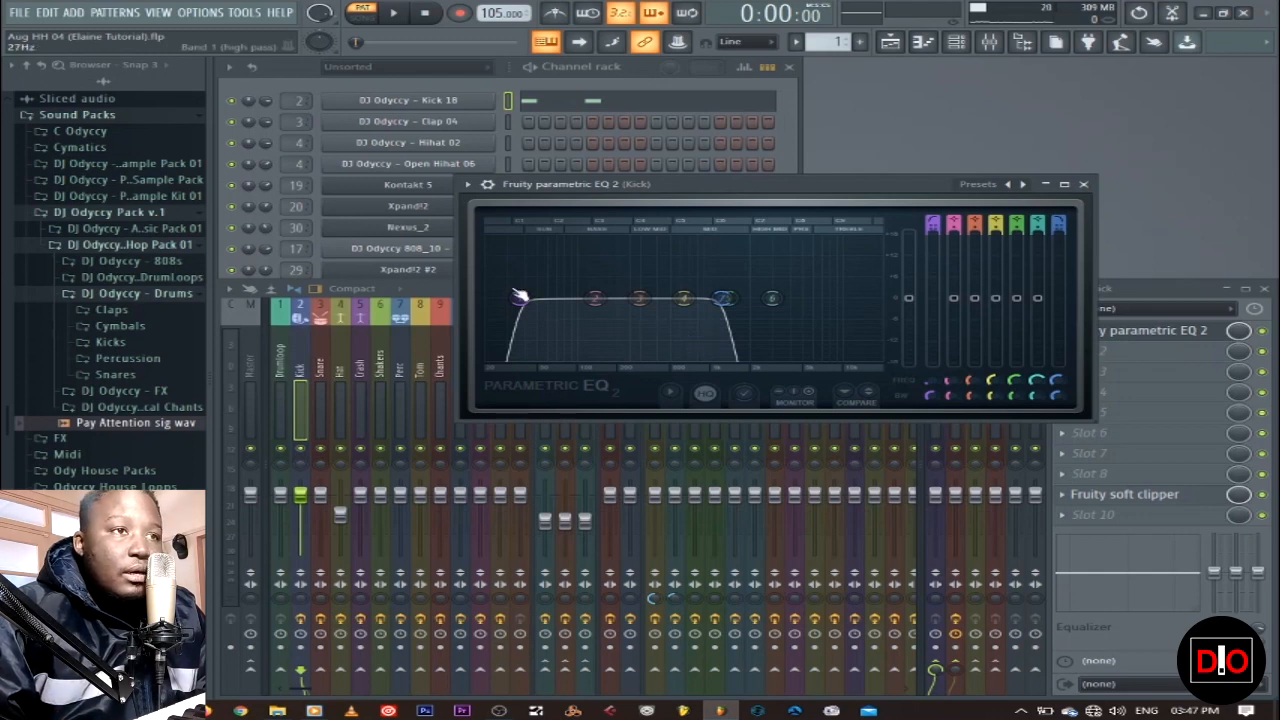
left_click_drag(524, 341, 507, 388)
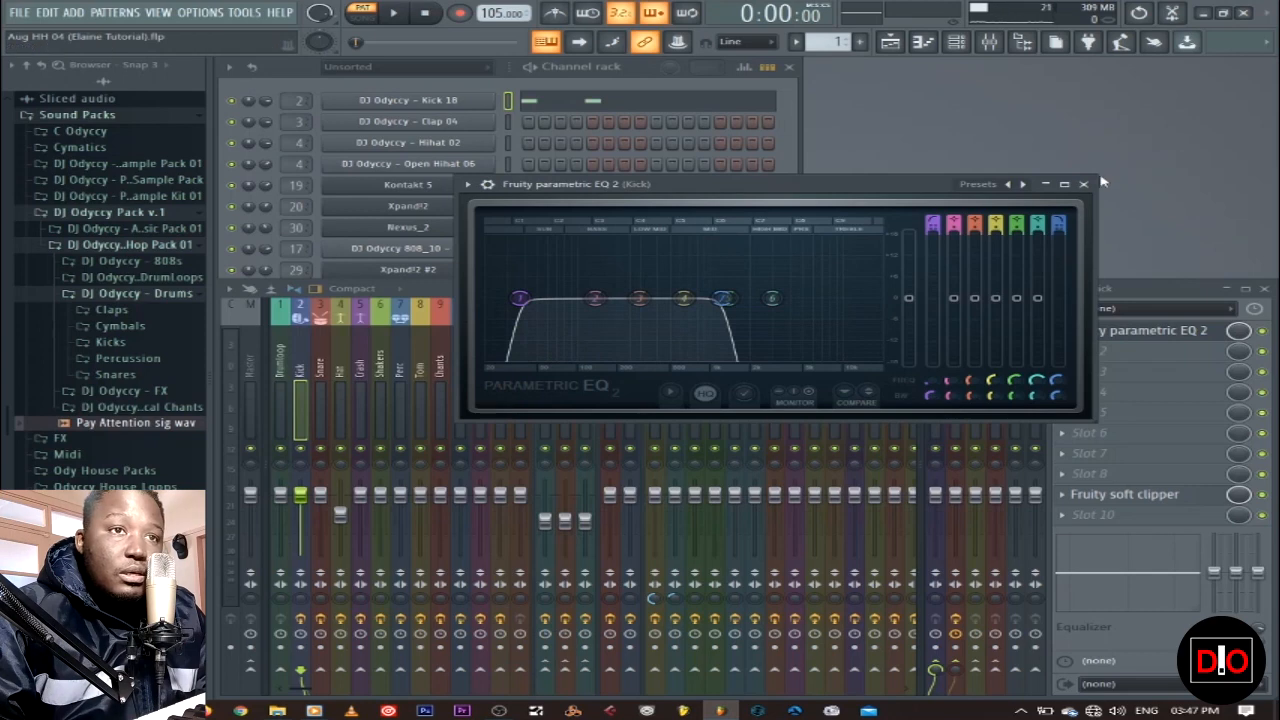
left_click(1084, 184)
left_click(784, 244)
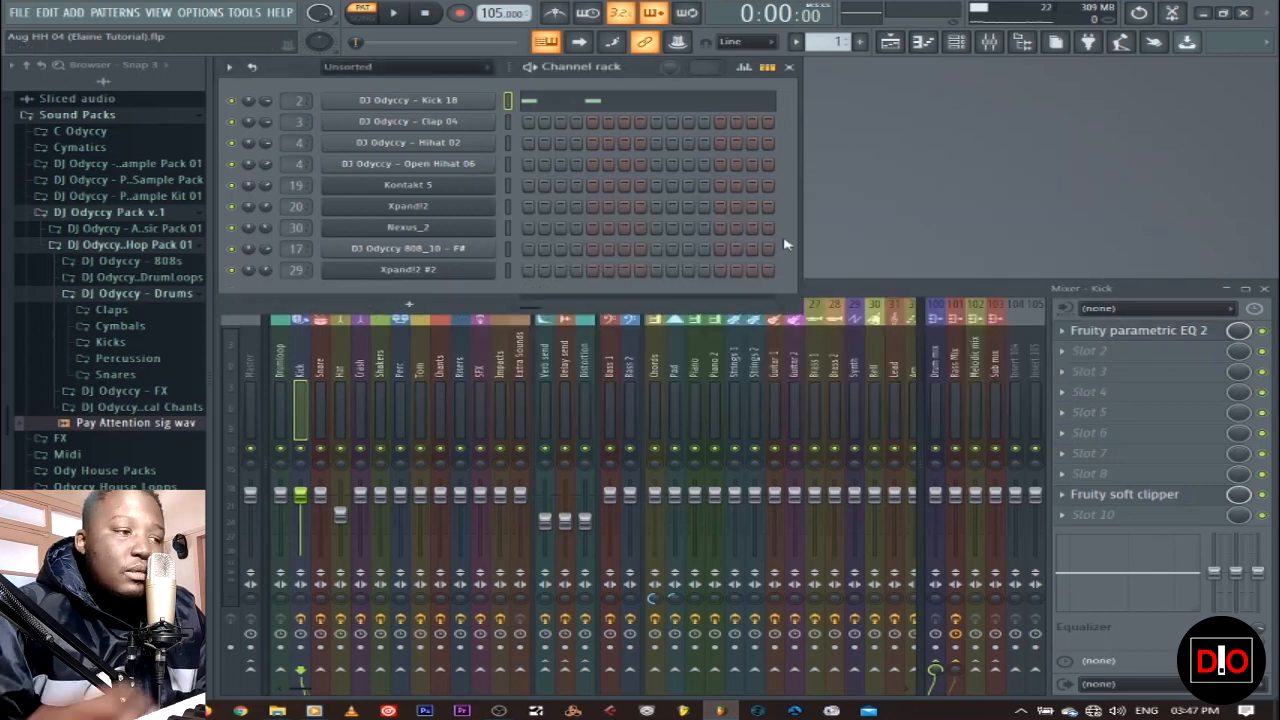
Step: Switch to the Clap pattern, open the DJ Odyccy - Clap 04 notes in the piano roll and play them
key("KP_Add")
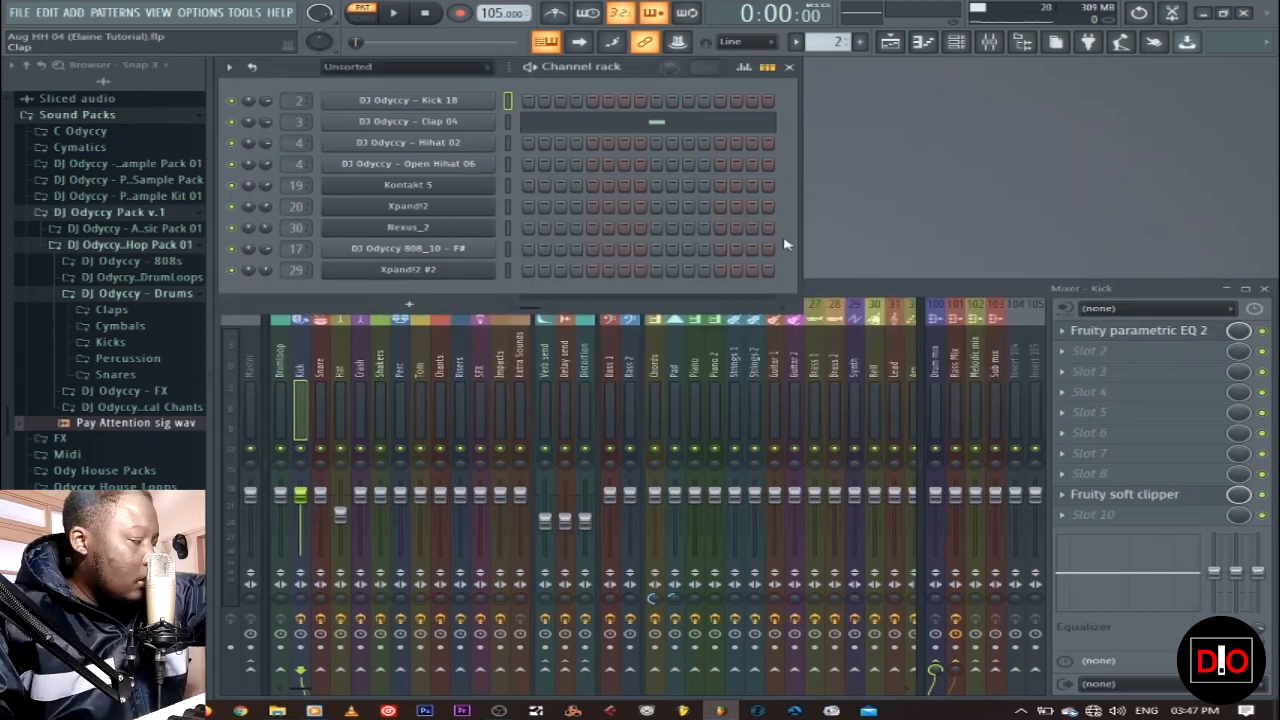
left_click(628, 126)
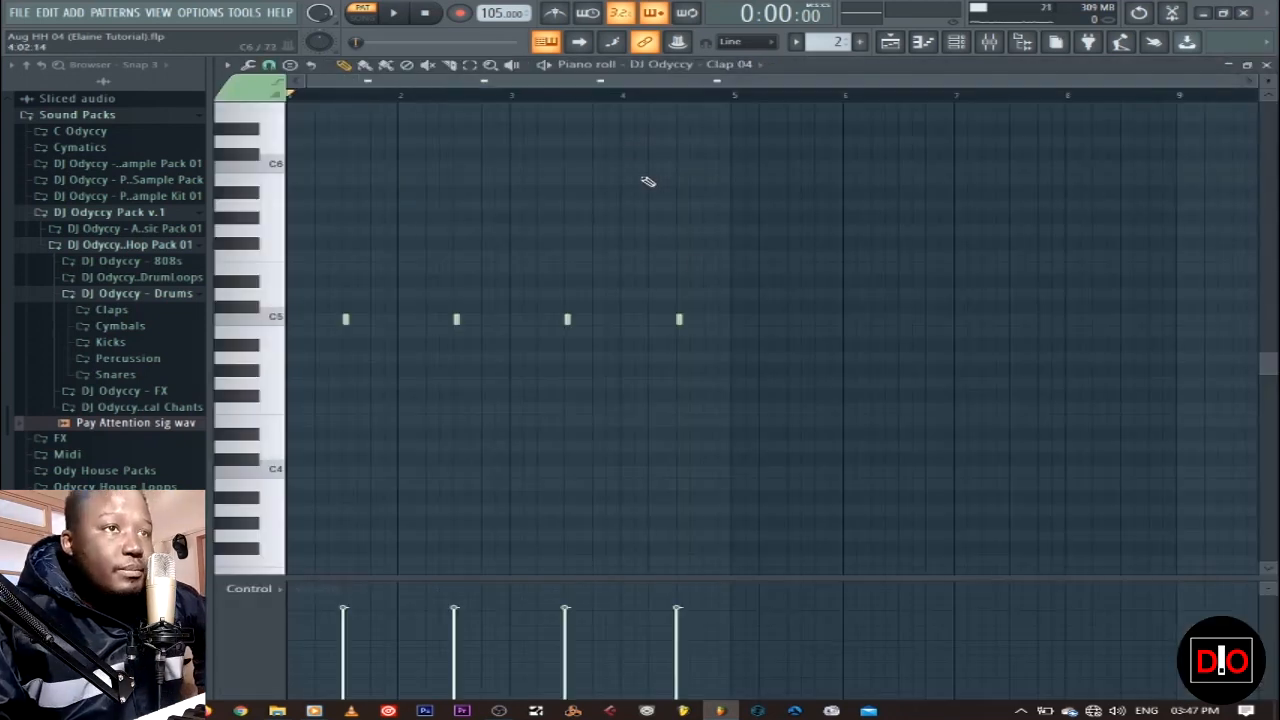
left_click(408, 16)
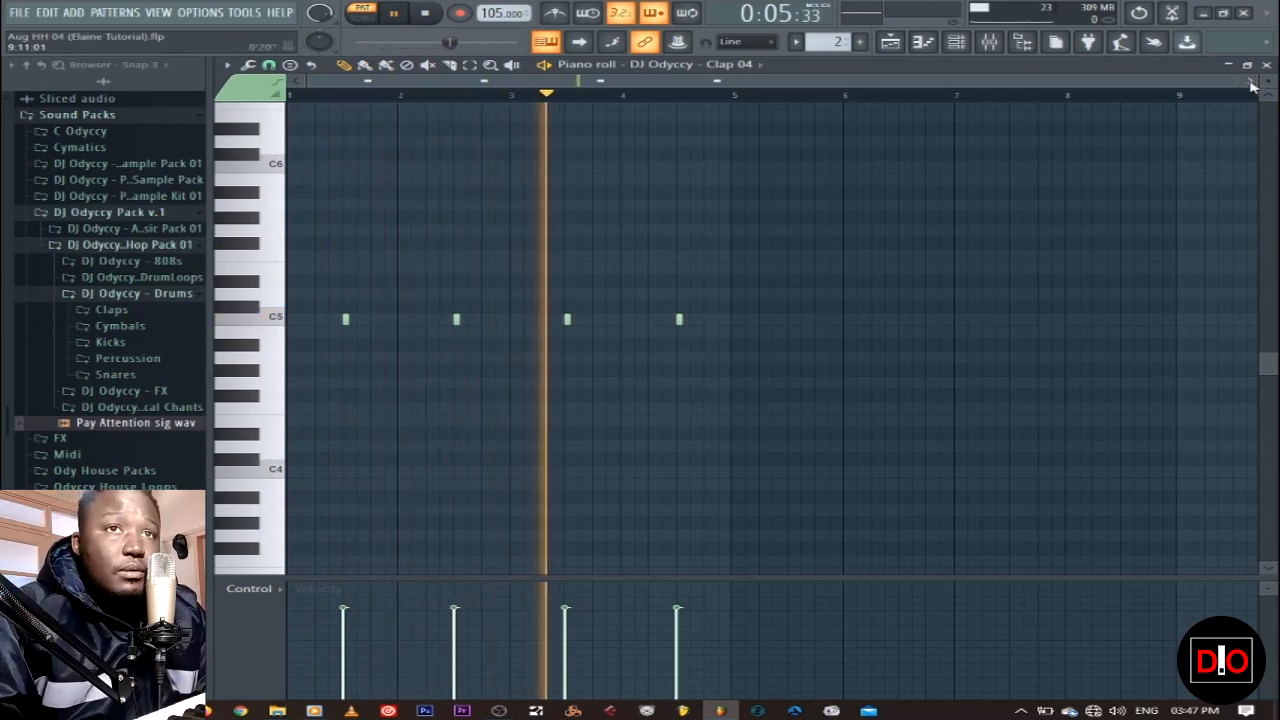
left_click_drag(1238, 82, 757, 99)
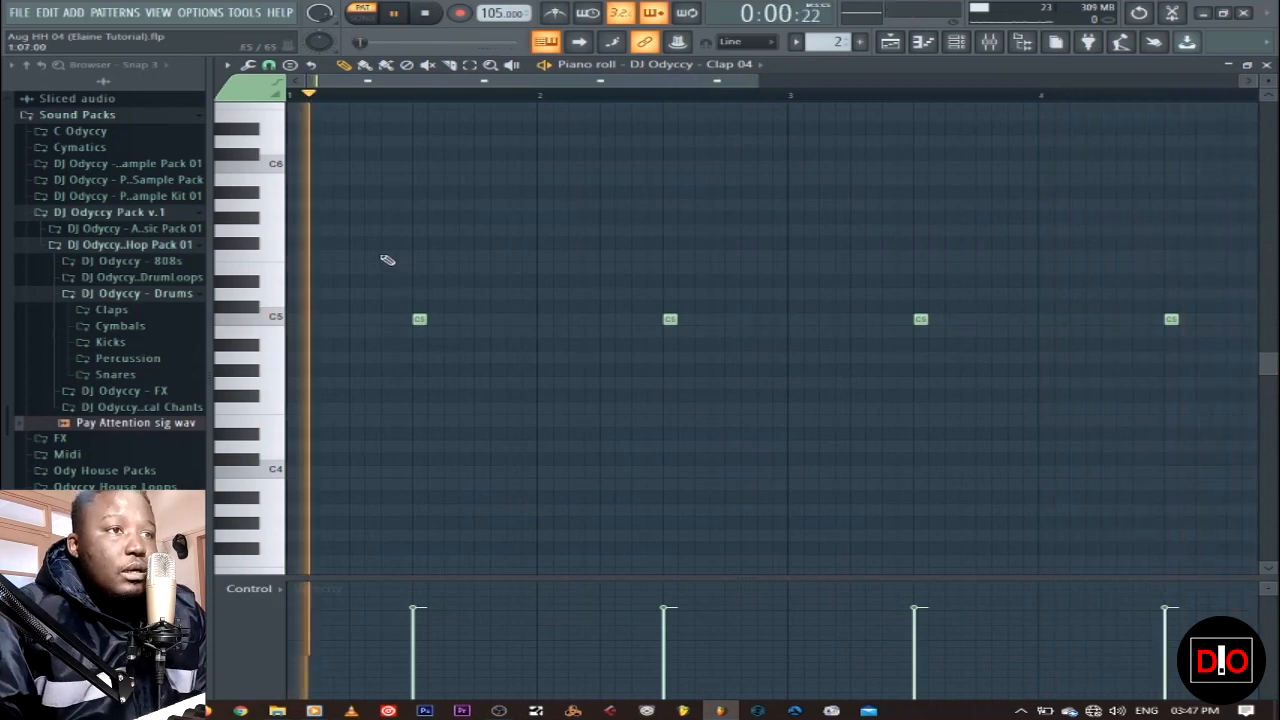
Step: Stop the clap playback, switch to the Hat pattern and play the DJ Odyccy - Hihat 02 notes in the piano roll
key("space")
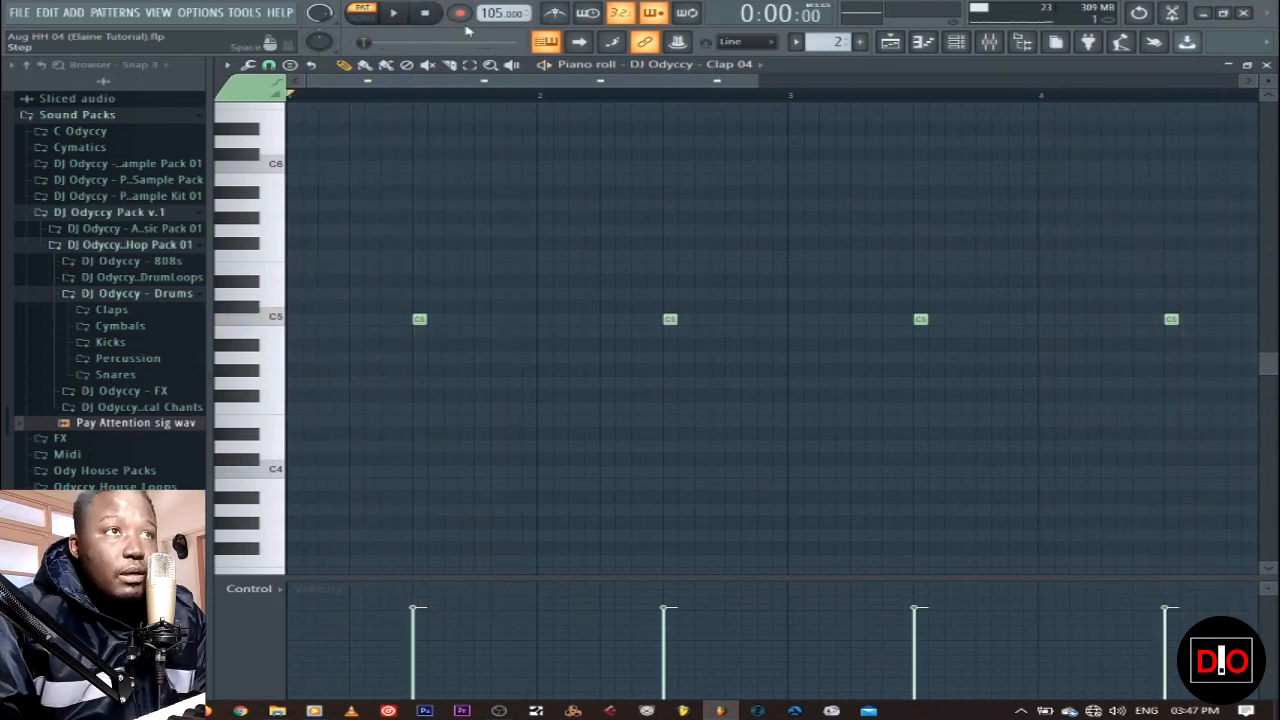
left_click(1266, 64)
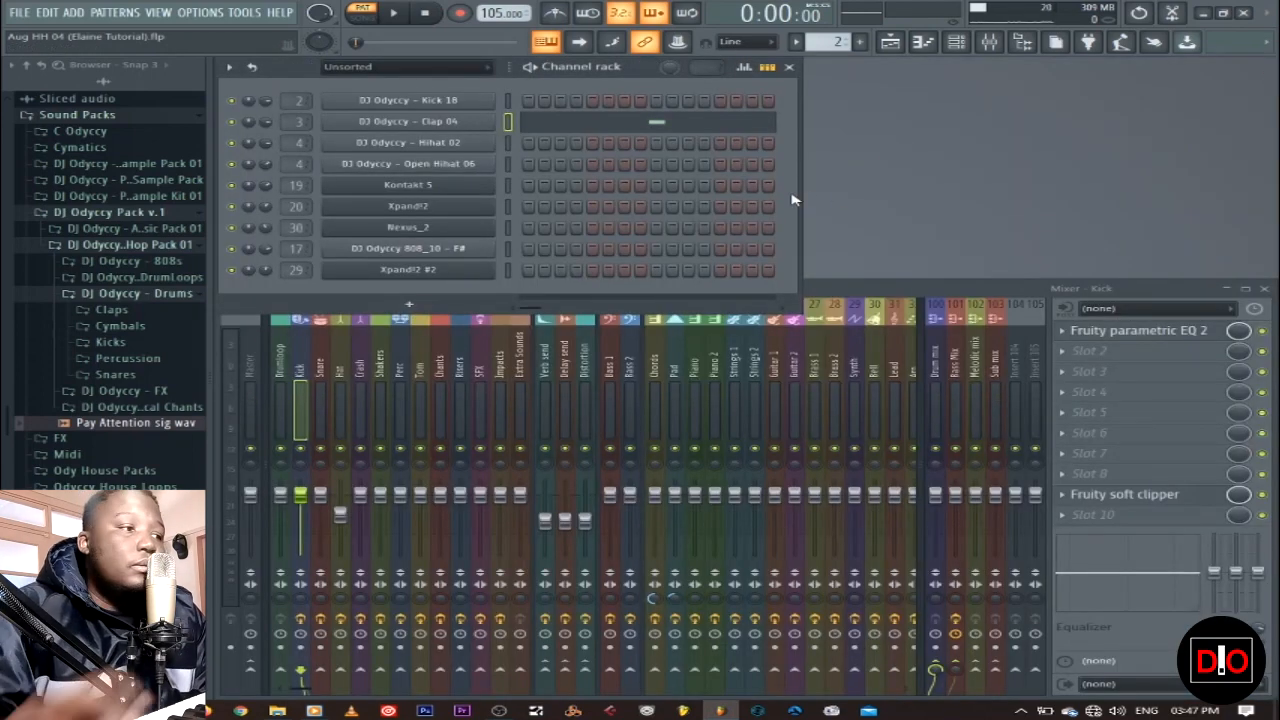
key("KP_Add")
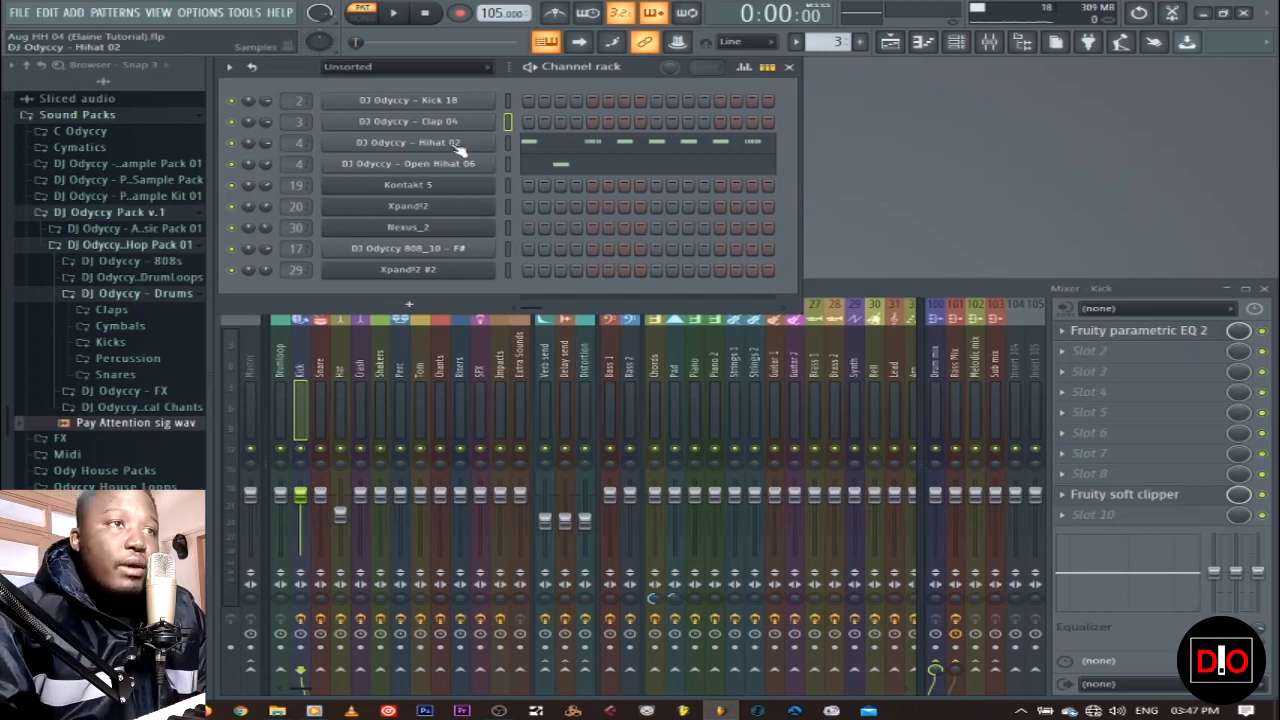
left_click(567, 149)
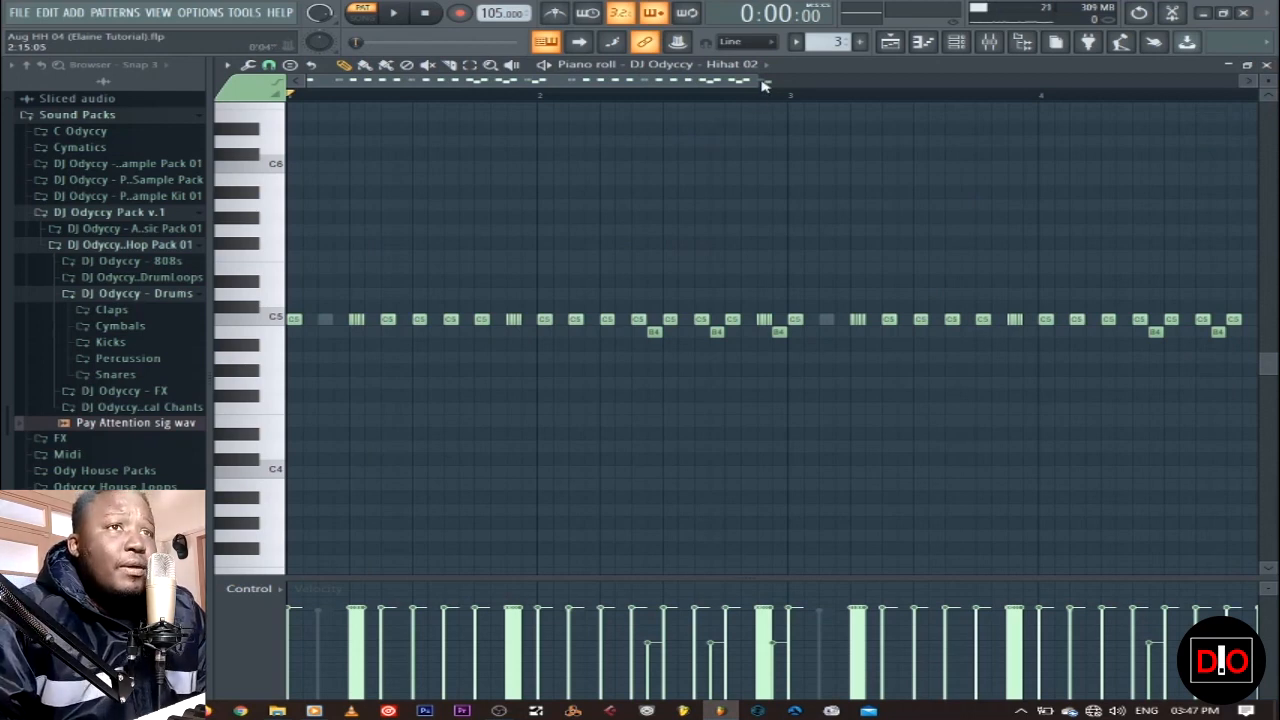
left_click_drag(765, 79, 1072, 79)
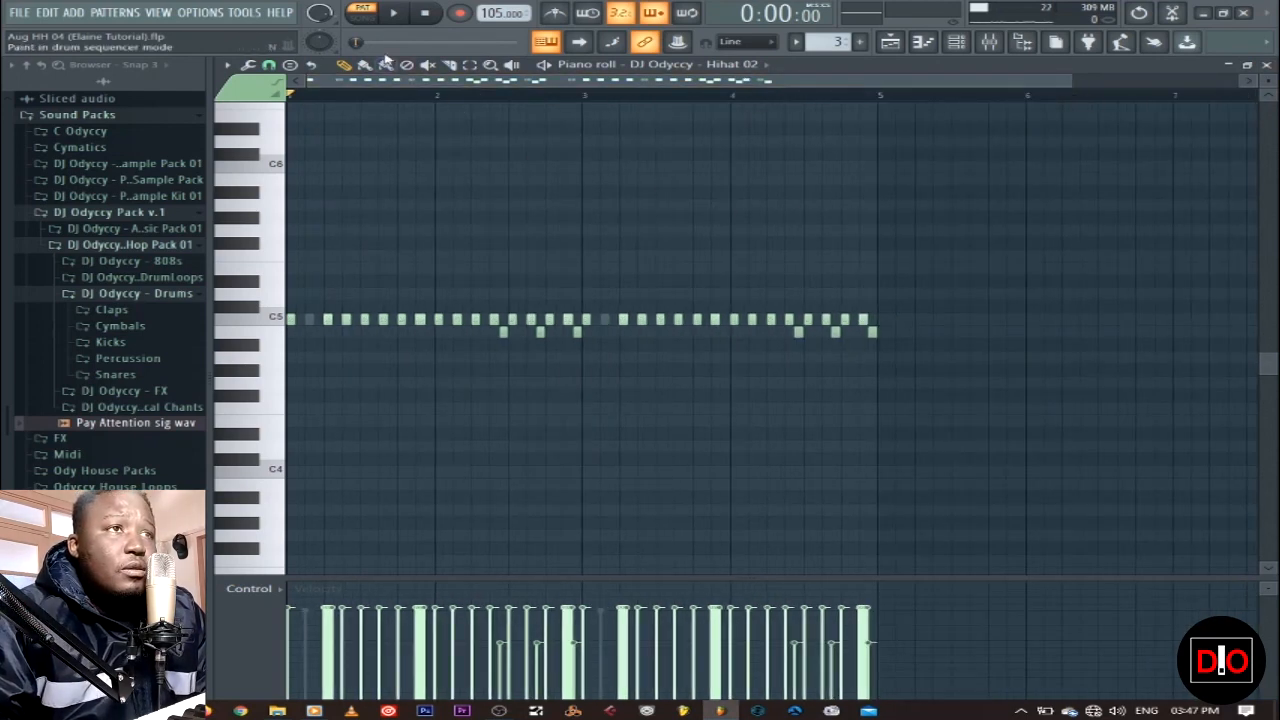
left_click(394, 12)
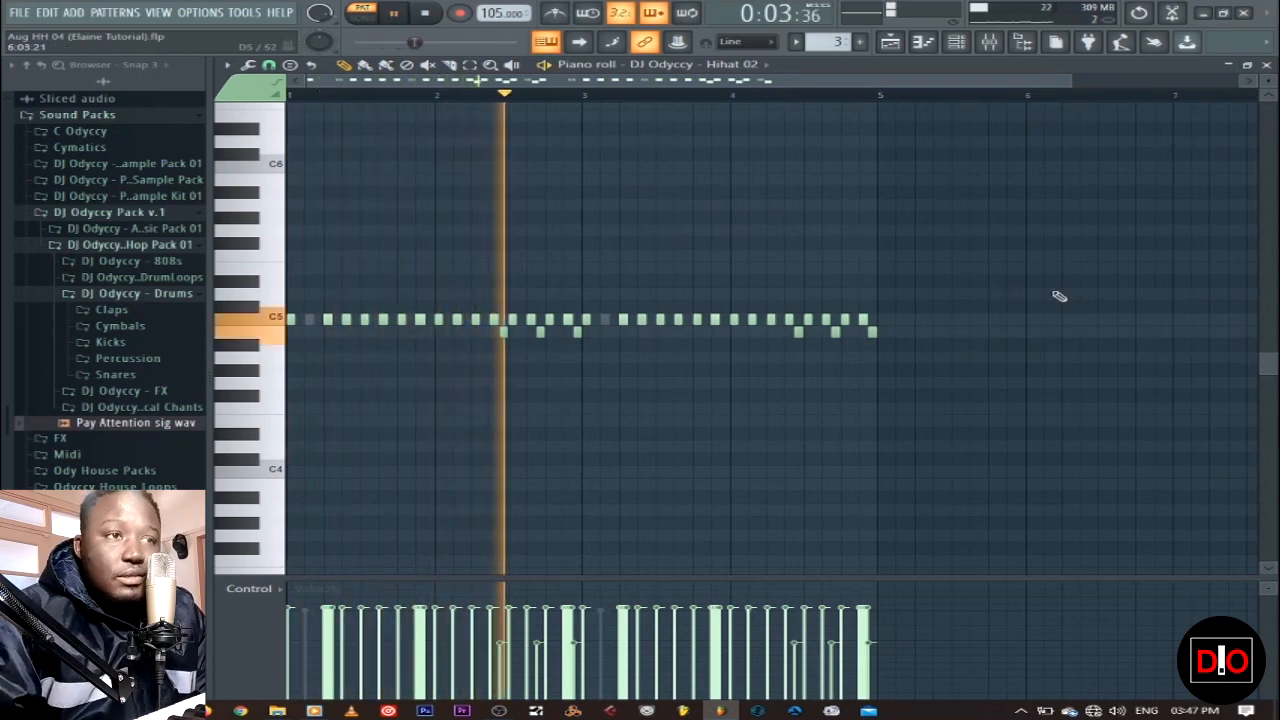
Step: View the DJ Odyccy - Open Hihat 06 notes in the piano roll while the pattern plays, then stop playback
left_click(1266, 65)
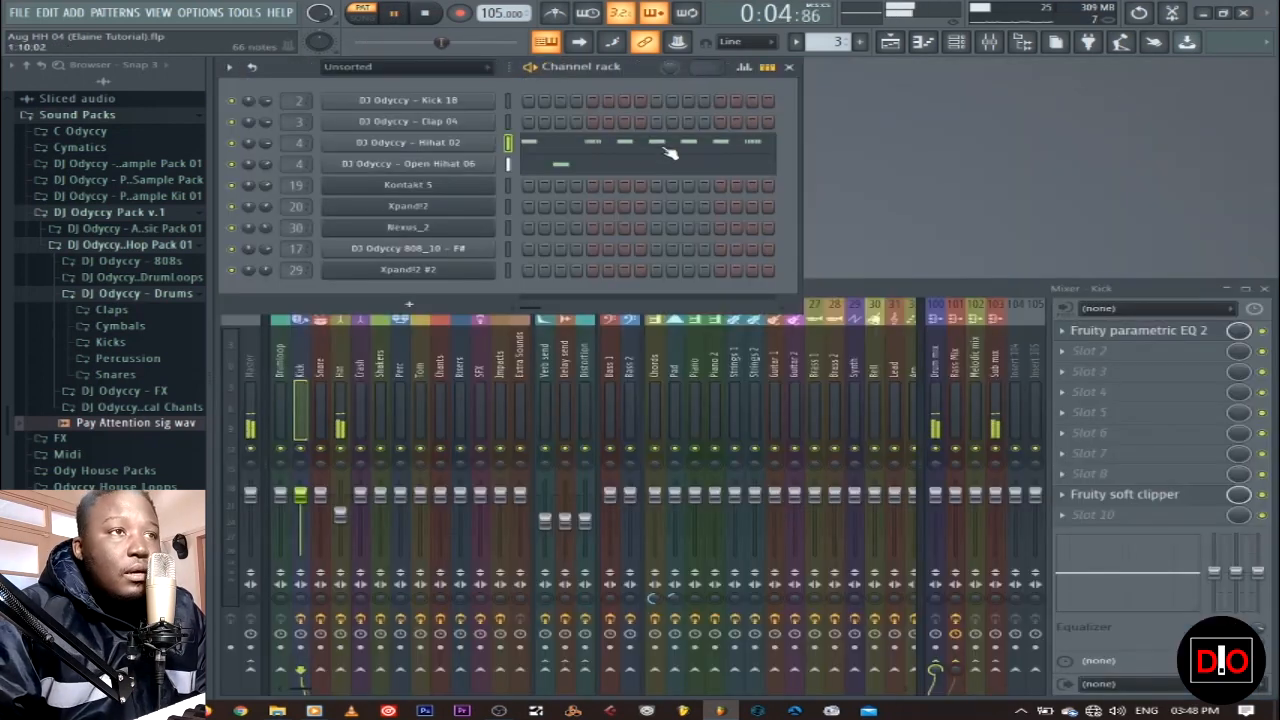
left_click(584, 166)
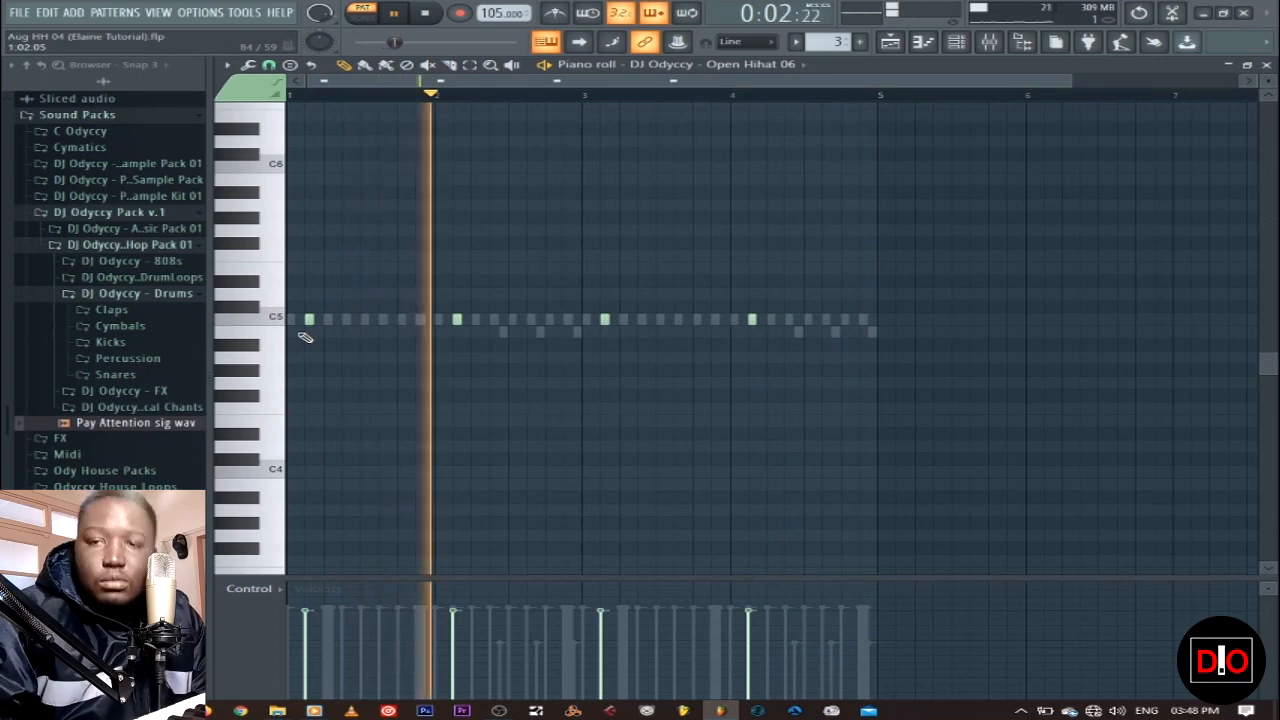
left_click(1269, 63)
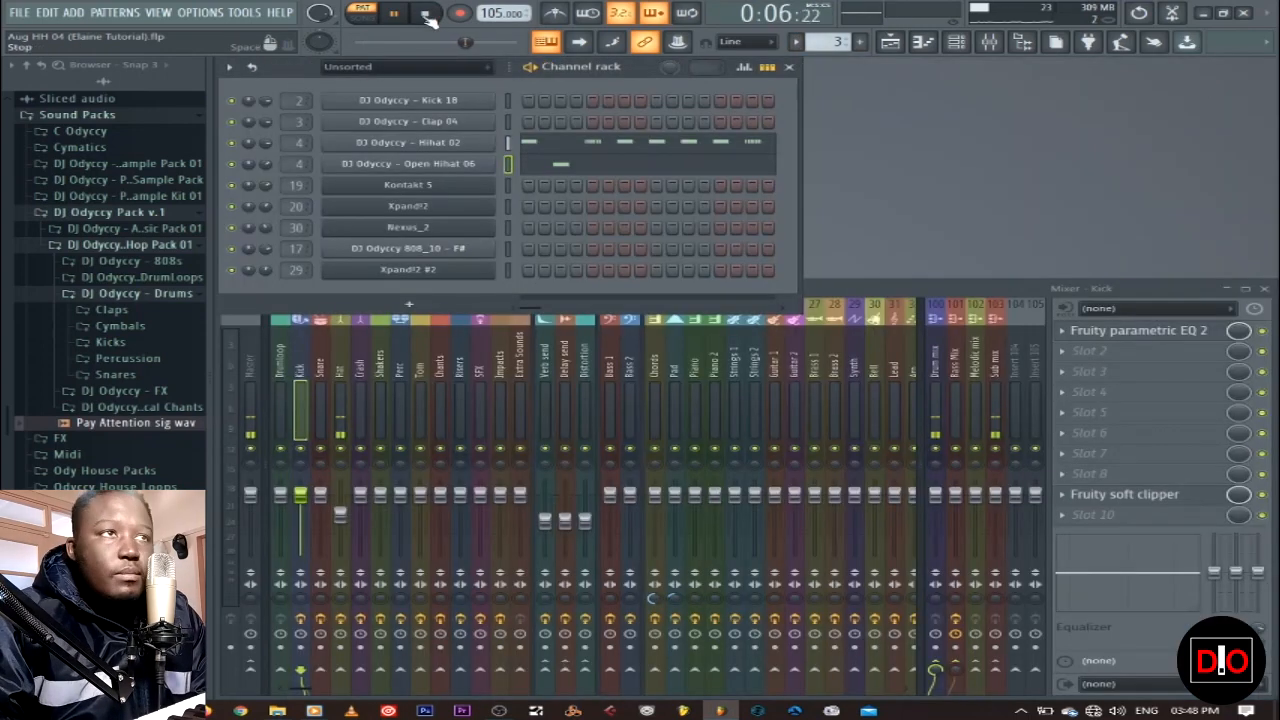
left_click(425, 14)
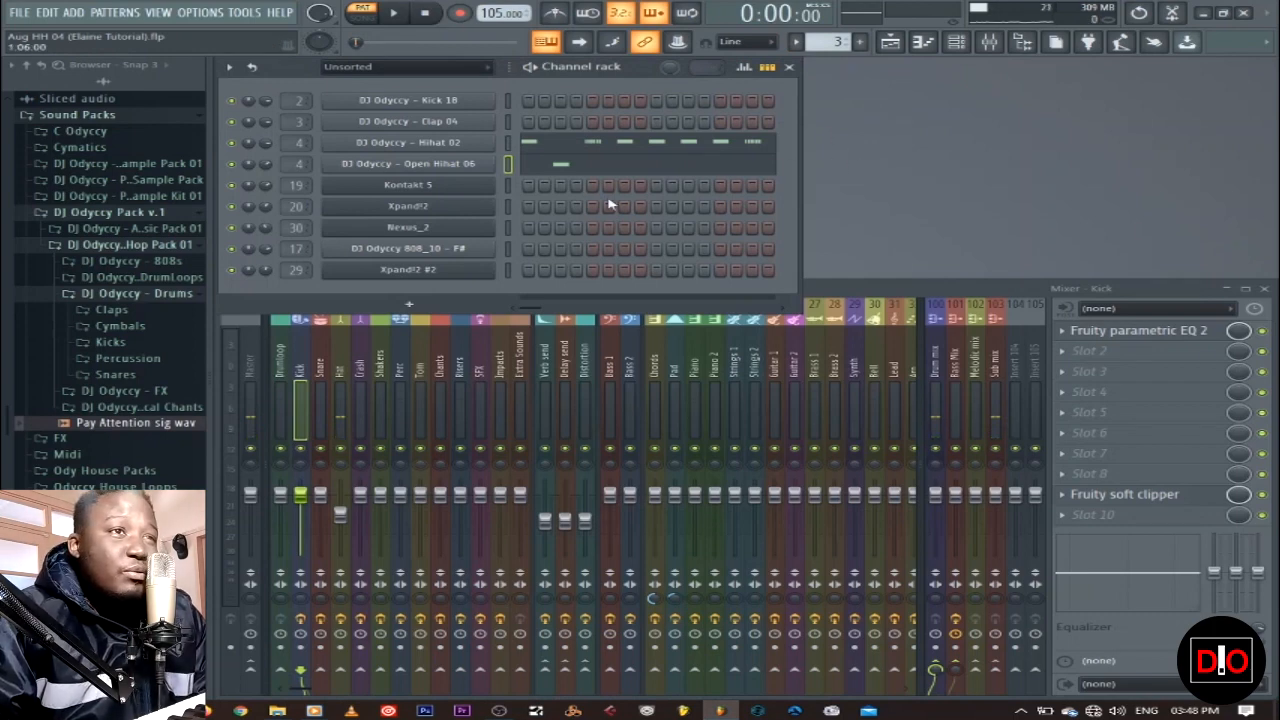
Step: Switch to the Chords pattern and examine the Kontakt 5 channel's notes and its loaded Dinner 4-2 instrument
key("KP_Add")
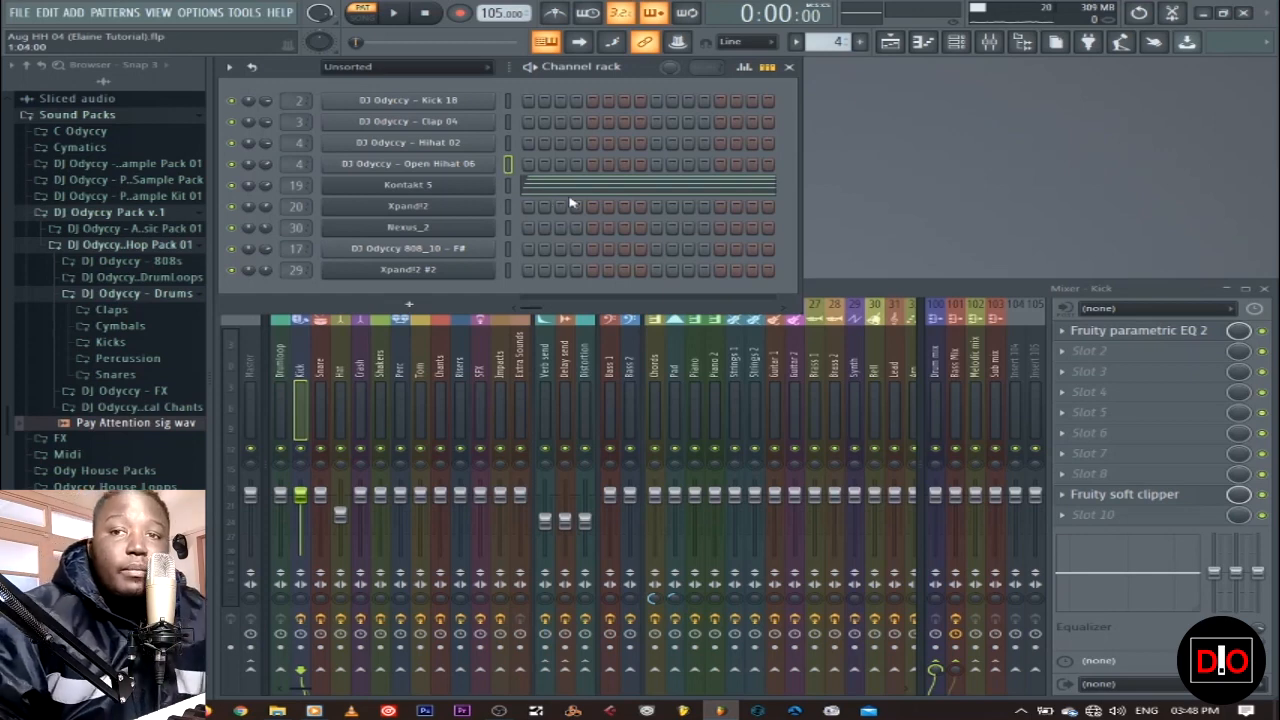
left_click(676, 197)
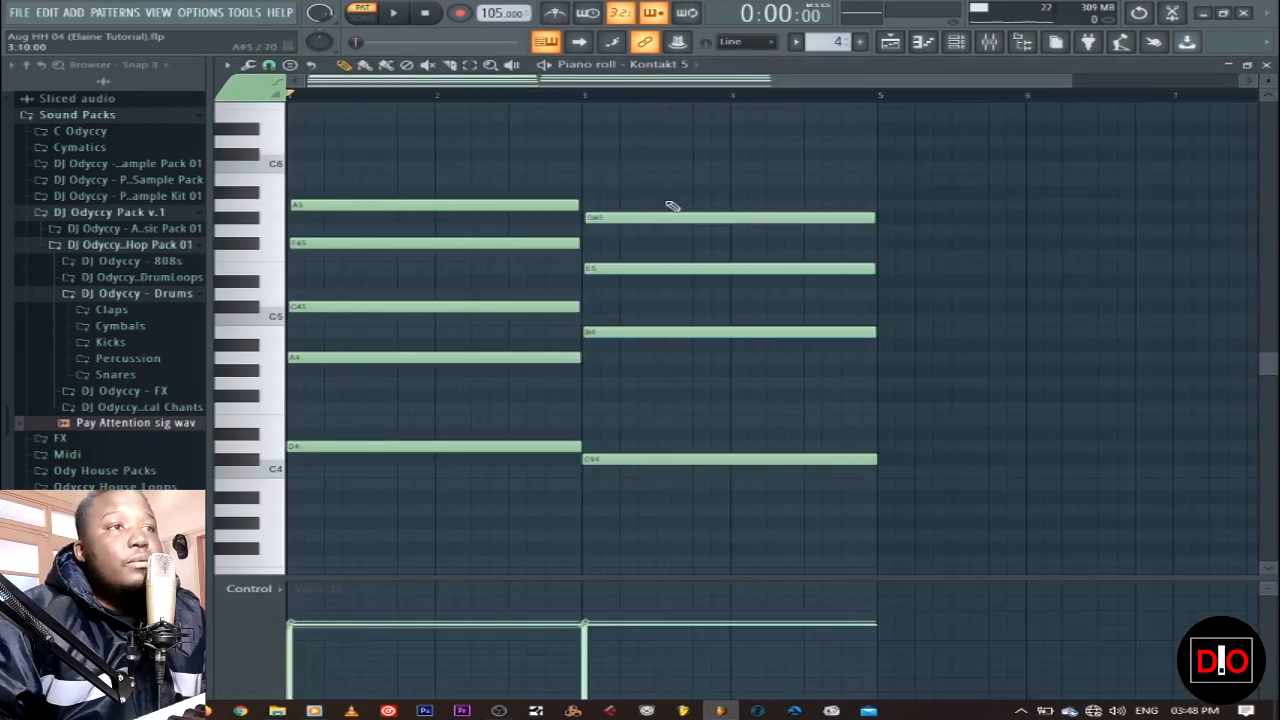
left_click(1266, 64)
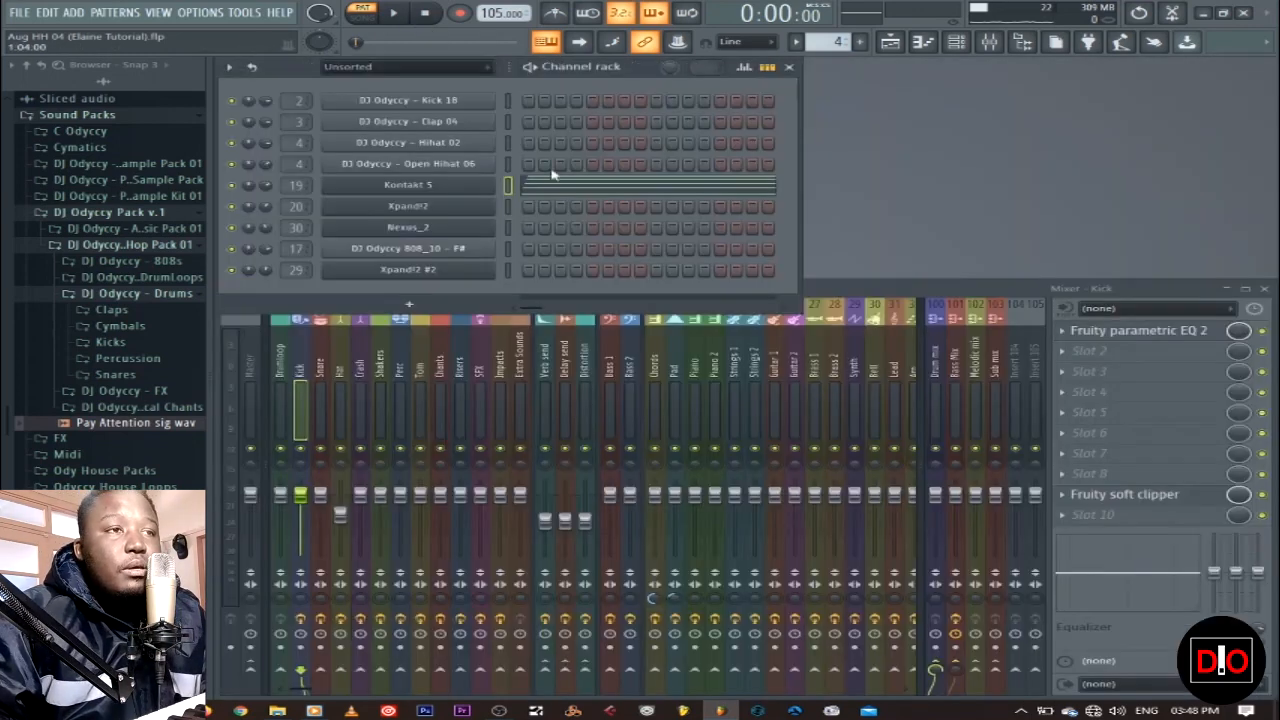
left_click(433, 191)
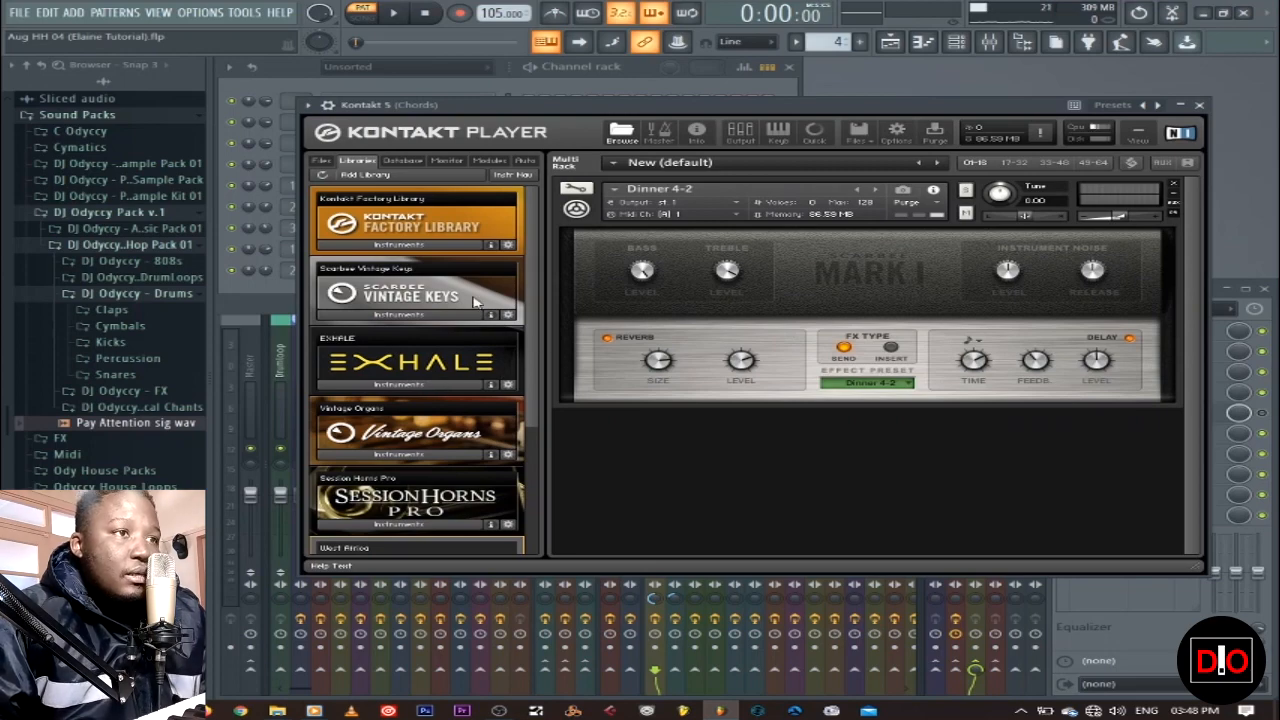
left_click(1203, 104)
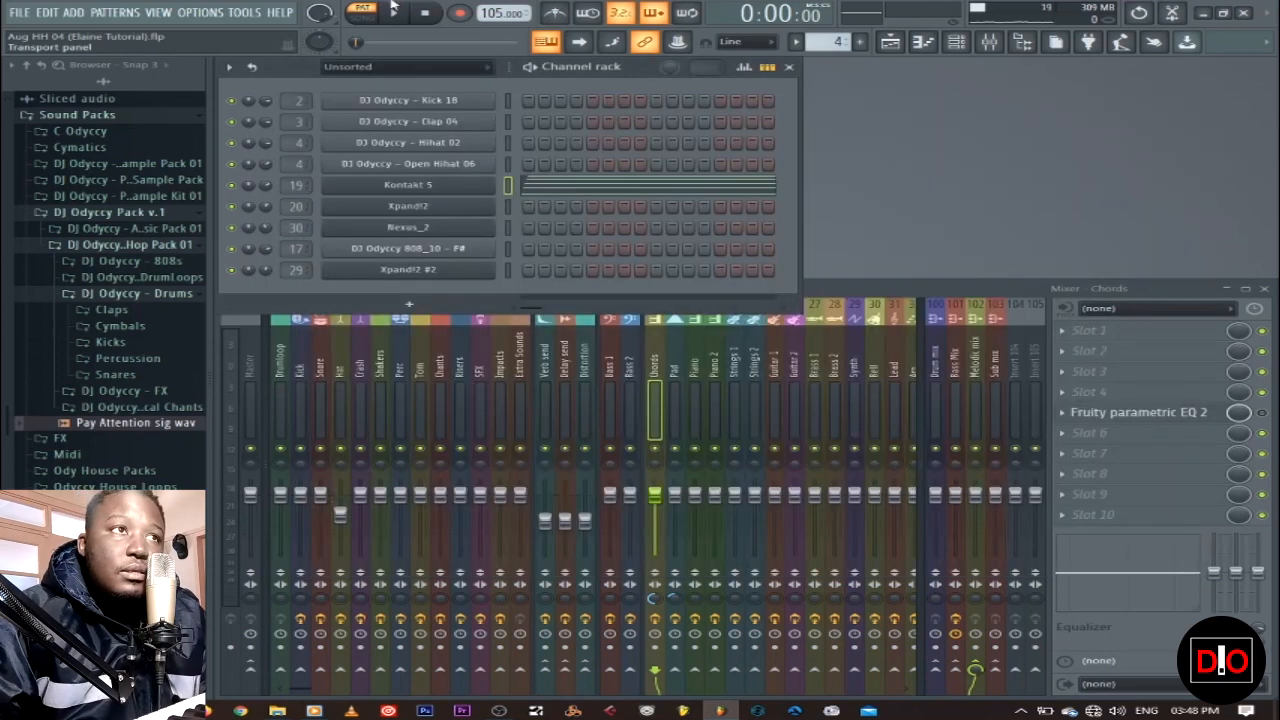
Step: Play the Chords pattern while viewing the Kontakt 5 notes, then stop playback and close the piano roll
key("space")
left_click(613, 188)
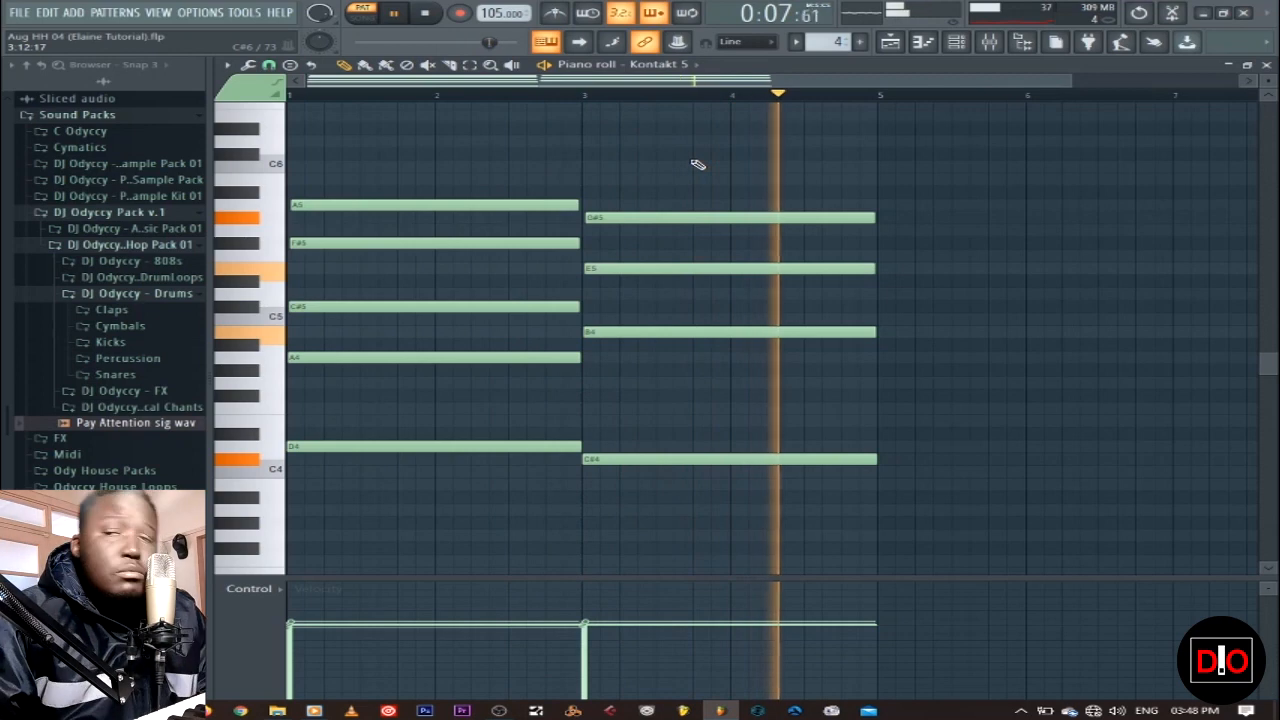
key("space")
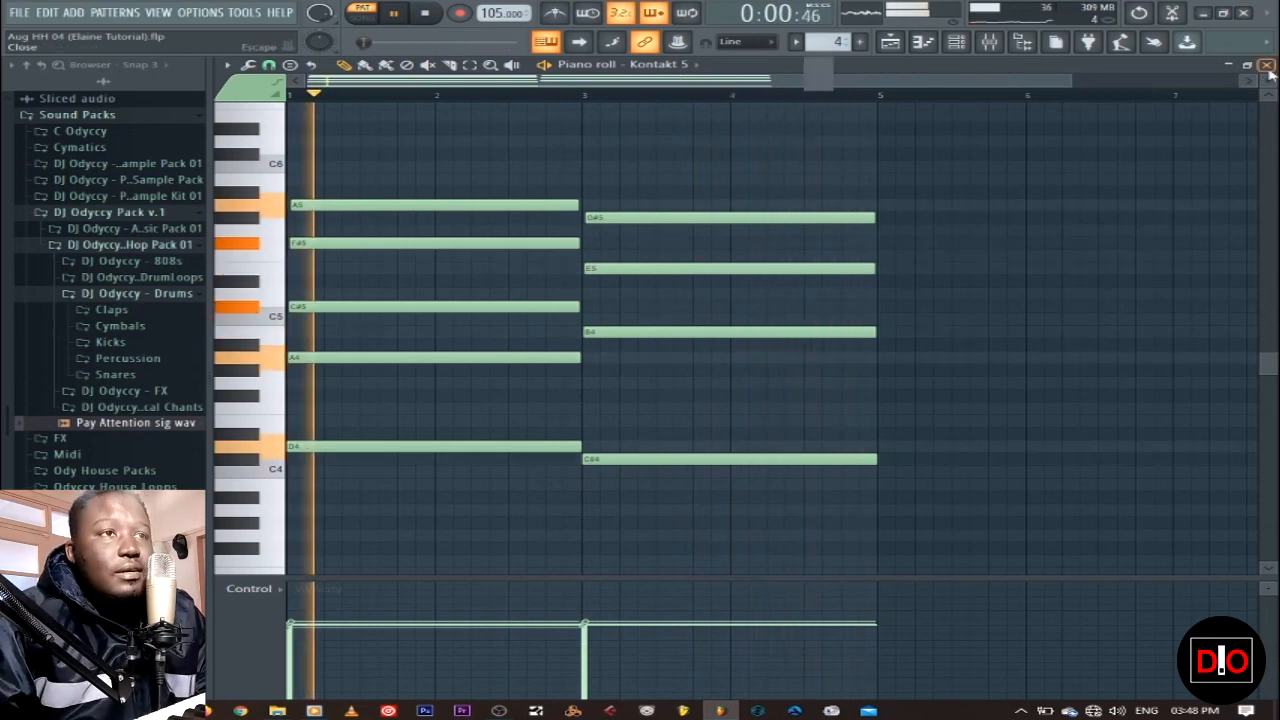
left_click(1266, 64)
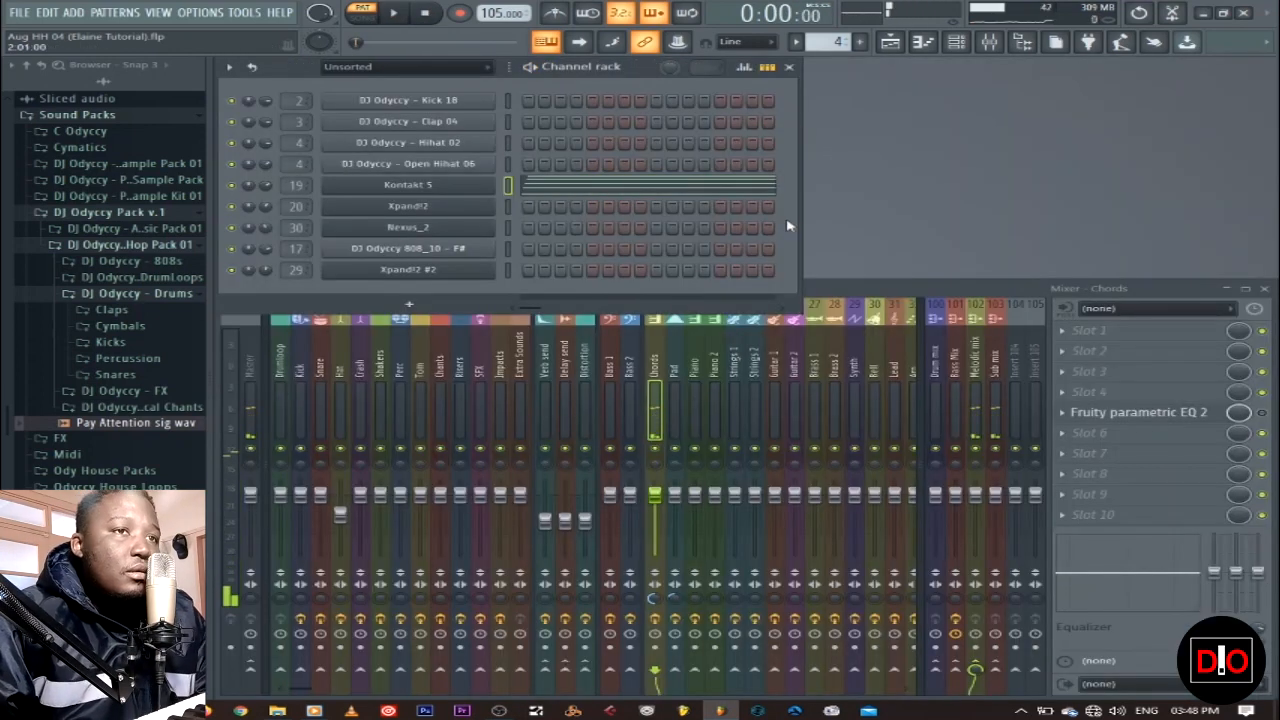
Step: Switch to the Pad pattern, open the Xpand!2 notes in the piano roll and play them
key("KP_Add")
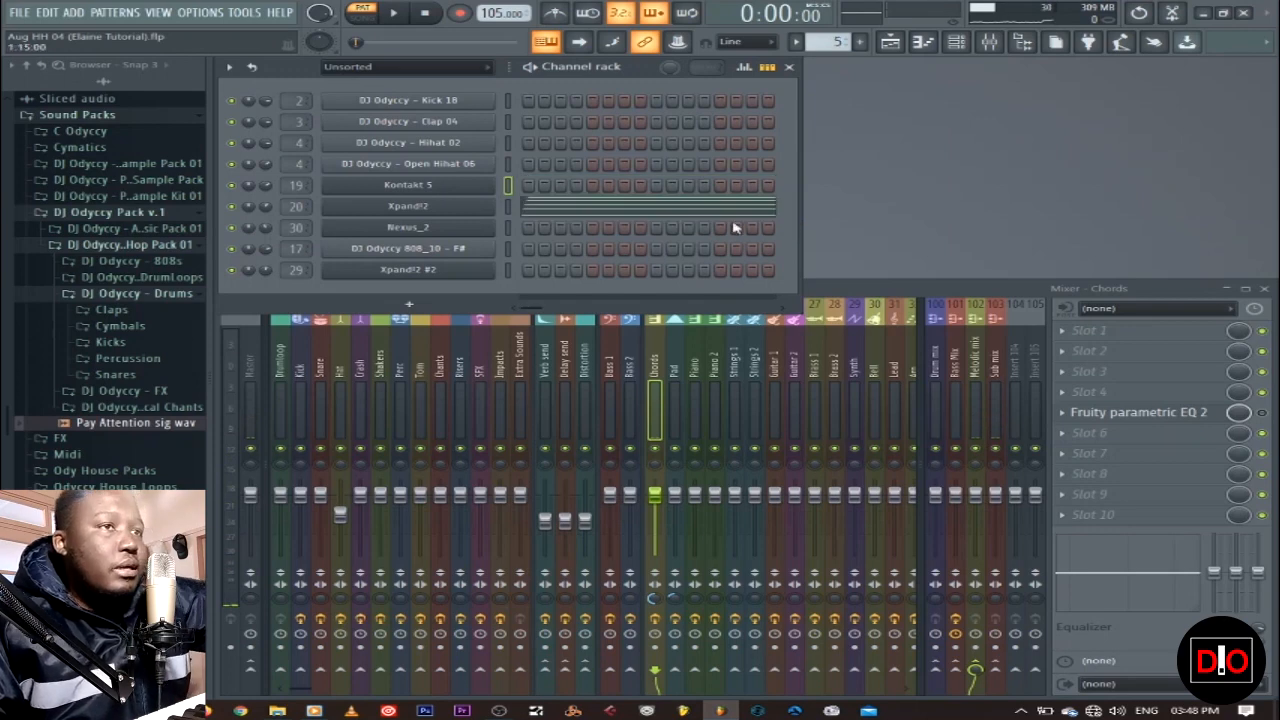
left_click(597, 213)
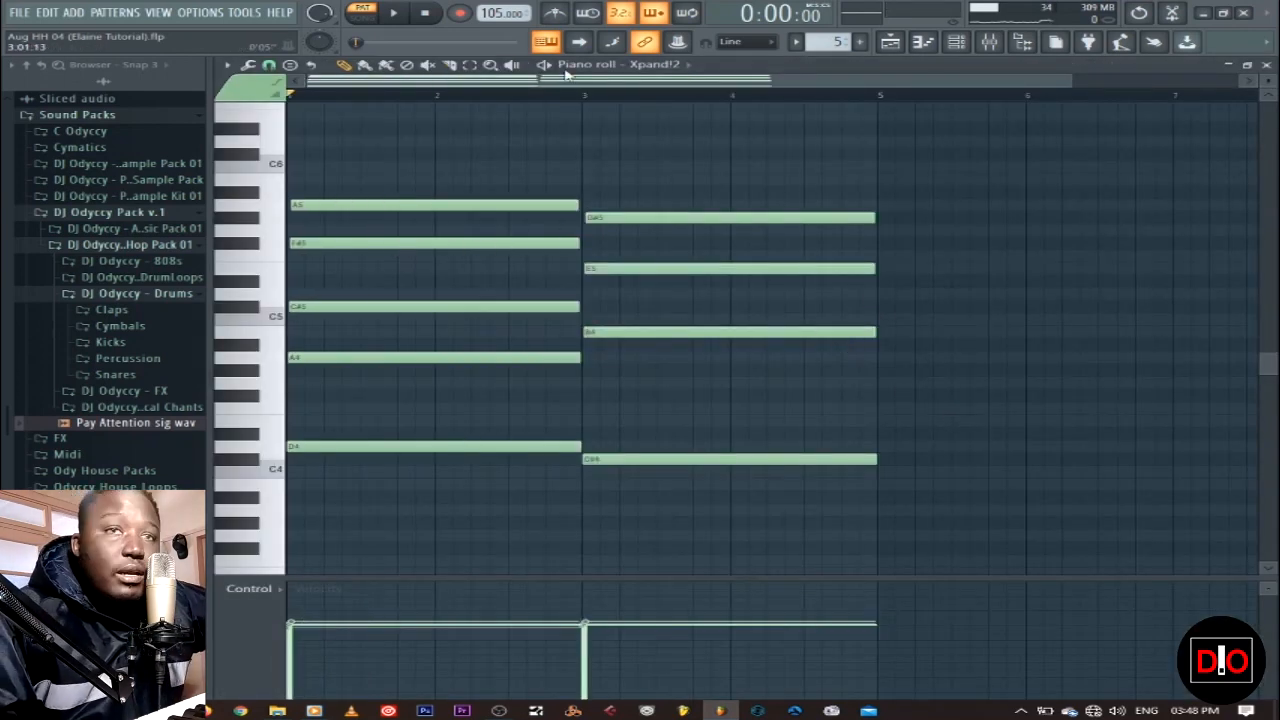
left_click(405, 18)
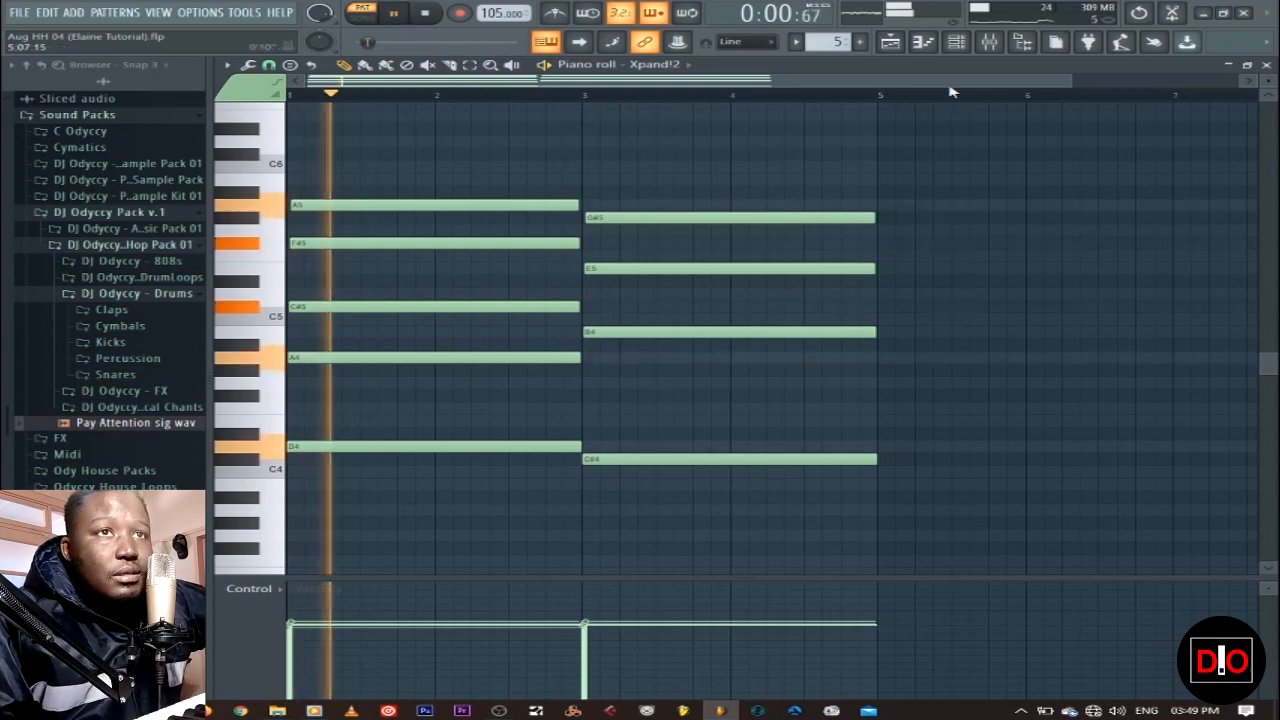
Step: In the Pad mixer track's Fruity parametric EQ 2, sweep the band 7 low pass up to 7830 Hz and back down near band 5
left_click(990, 50)
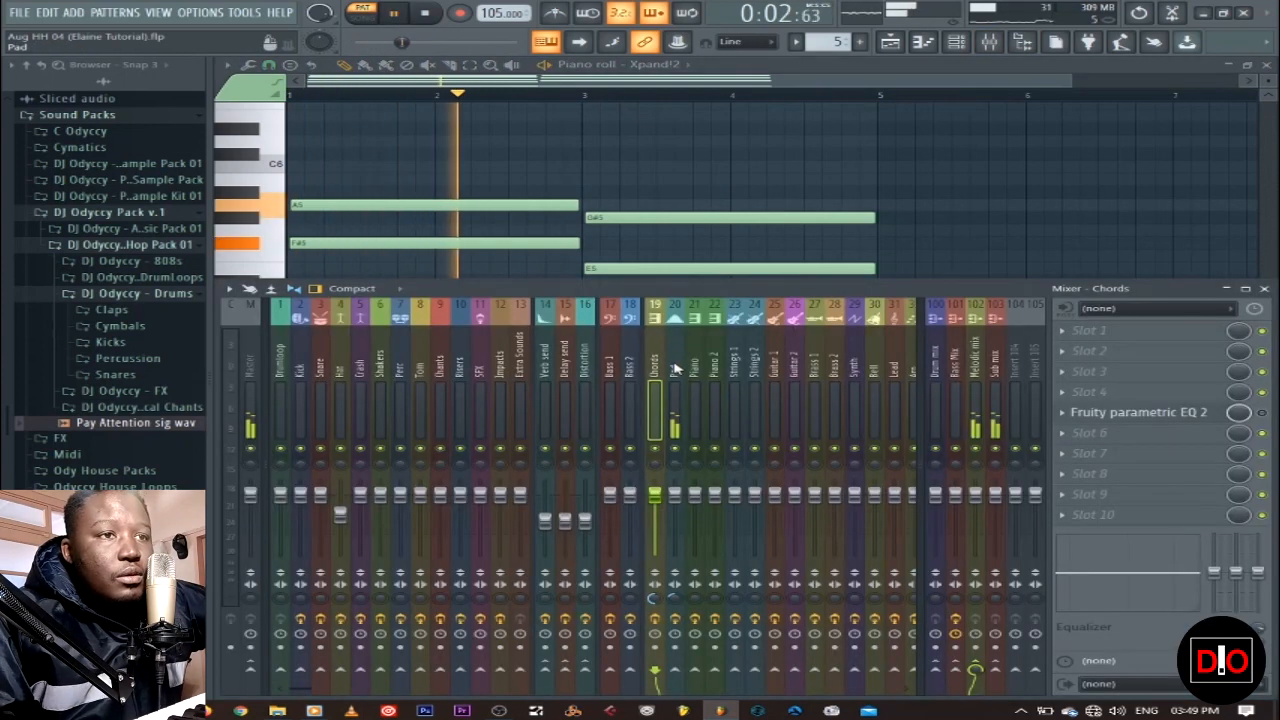
left_click(1176, 338)
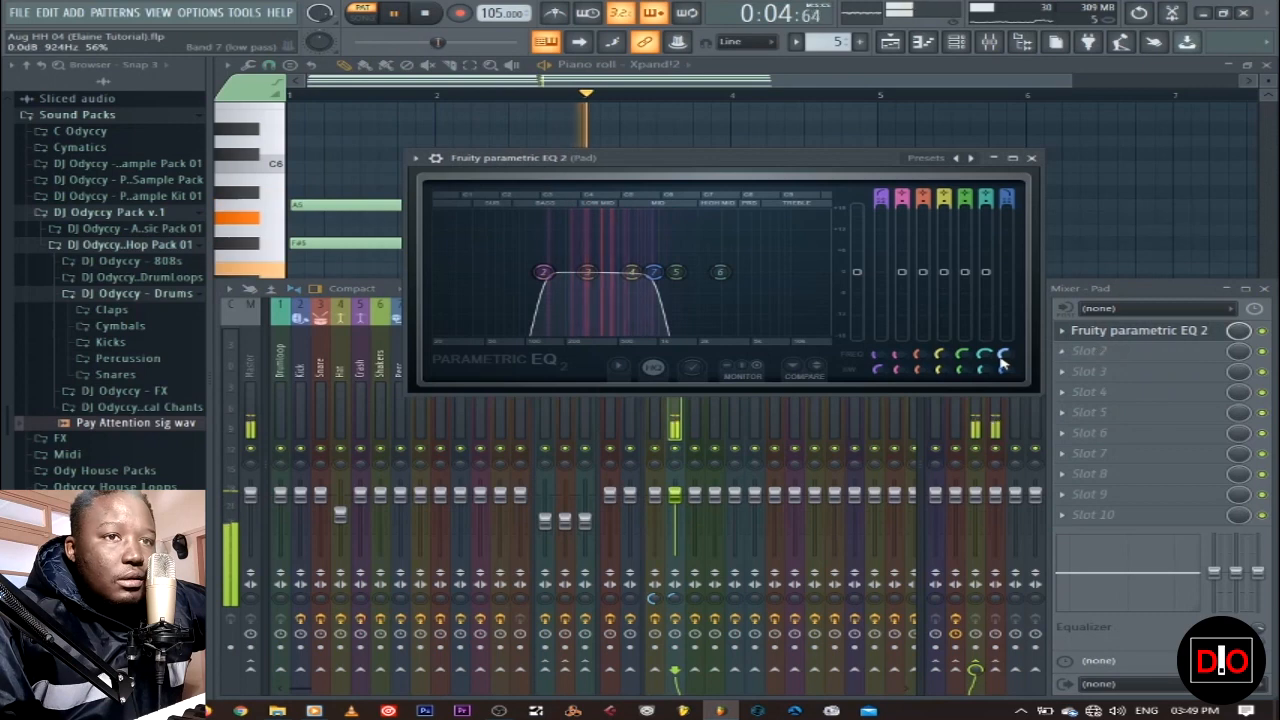
left_click_drag(1003, 355, 1003, 308)
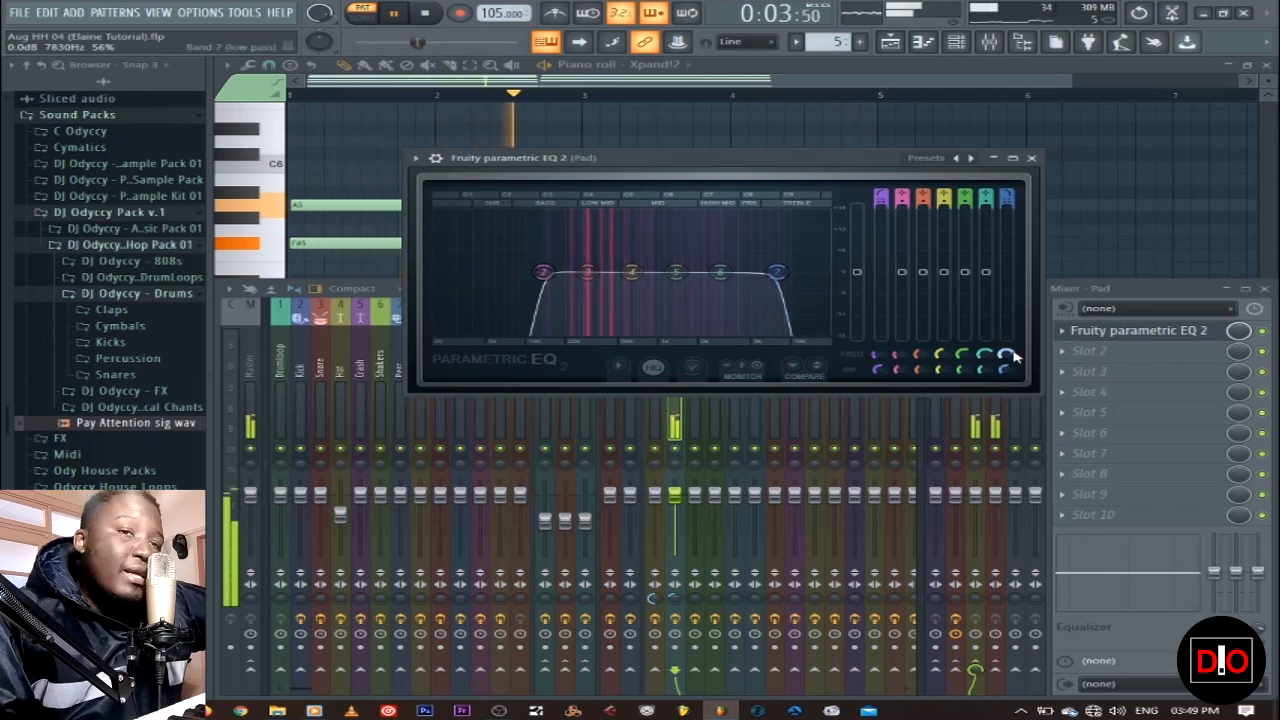
left_click_drag(1008, 354, 1008, 407)
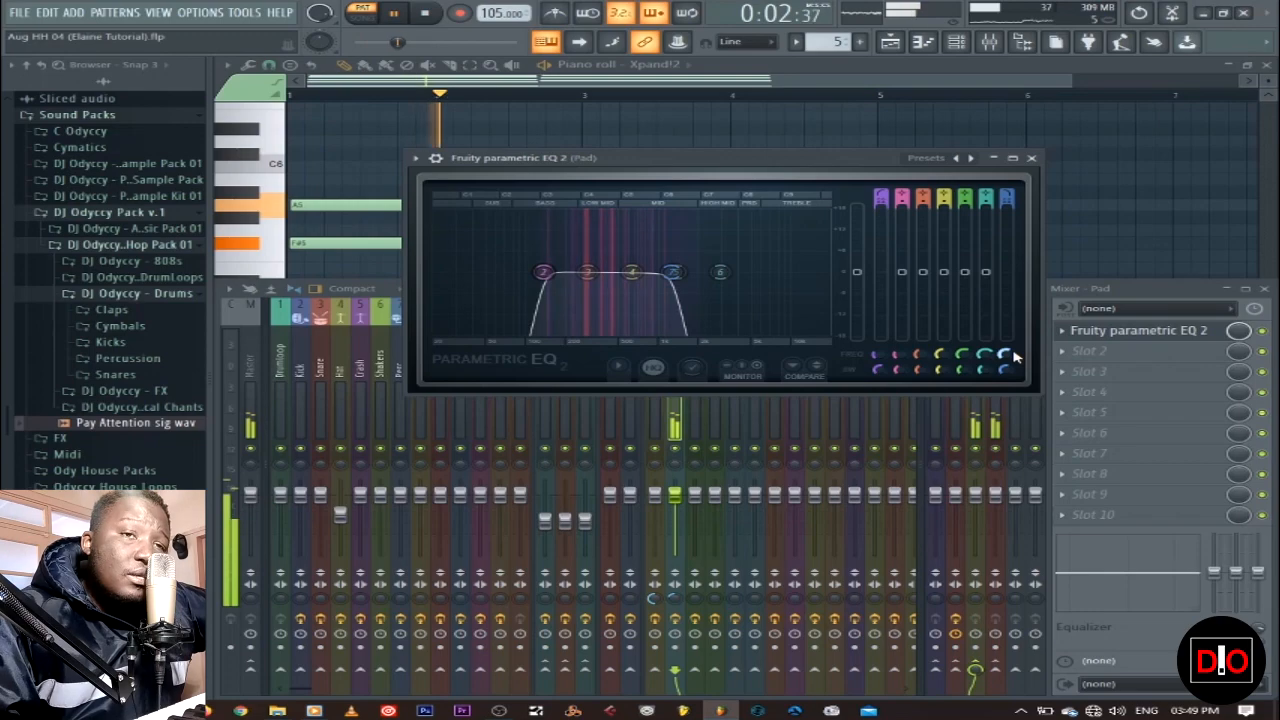
left_click(1032, 158)
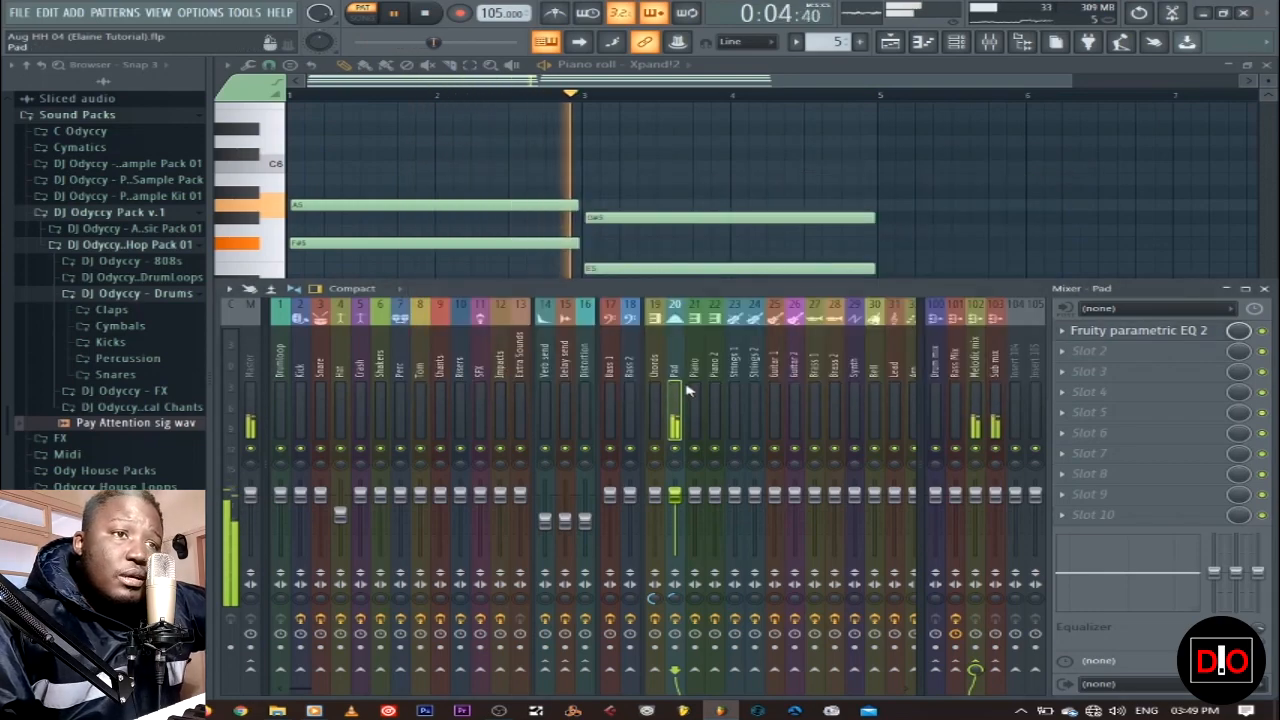
left_click(1266, 65)
key("space")
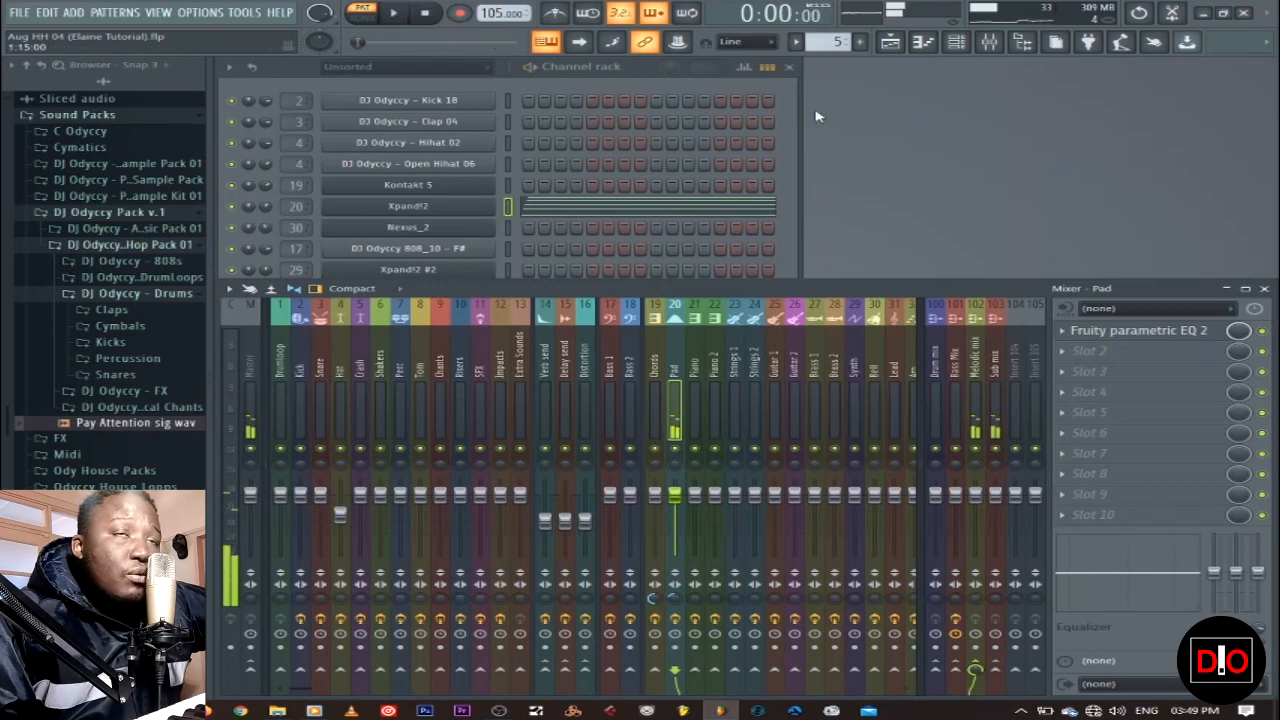
Step: Open the playlist and mute every track except Chords and Pad
left_click(890, 41)
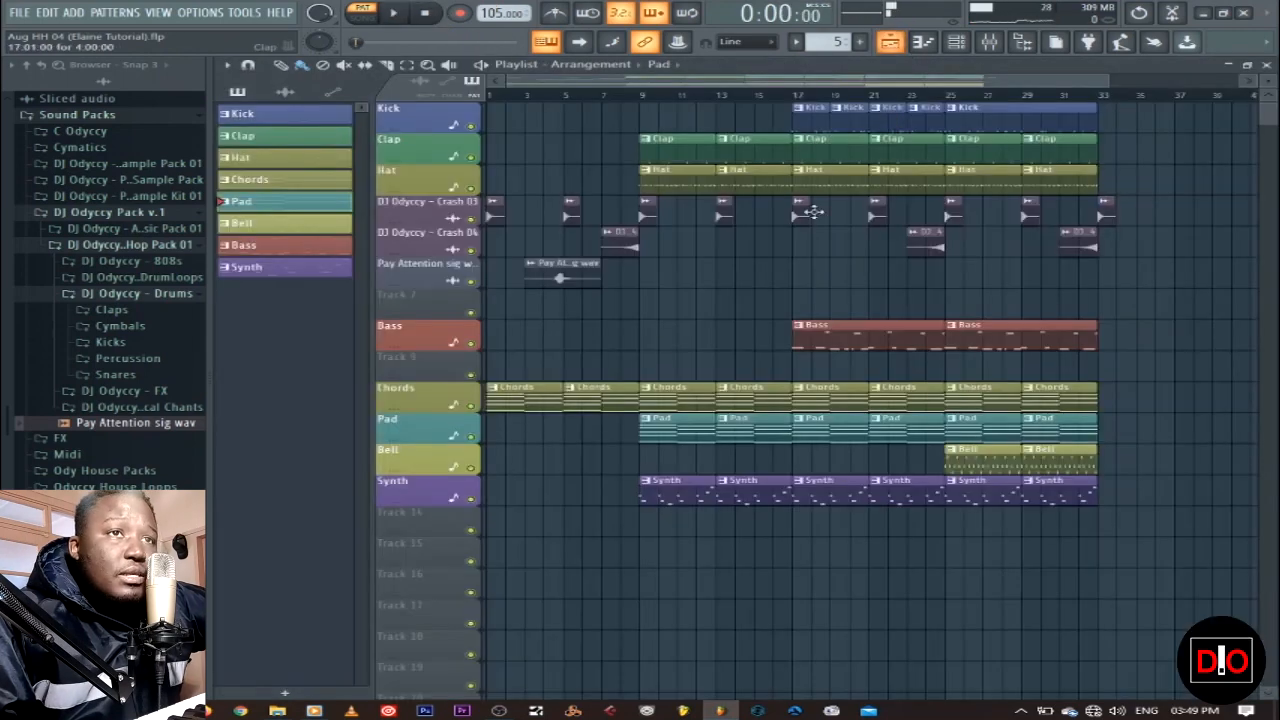
right_click(481, 406)
right_click(484, 438)
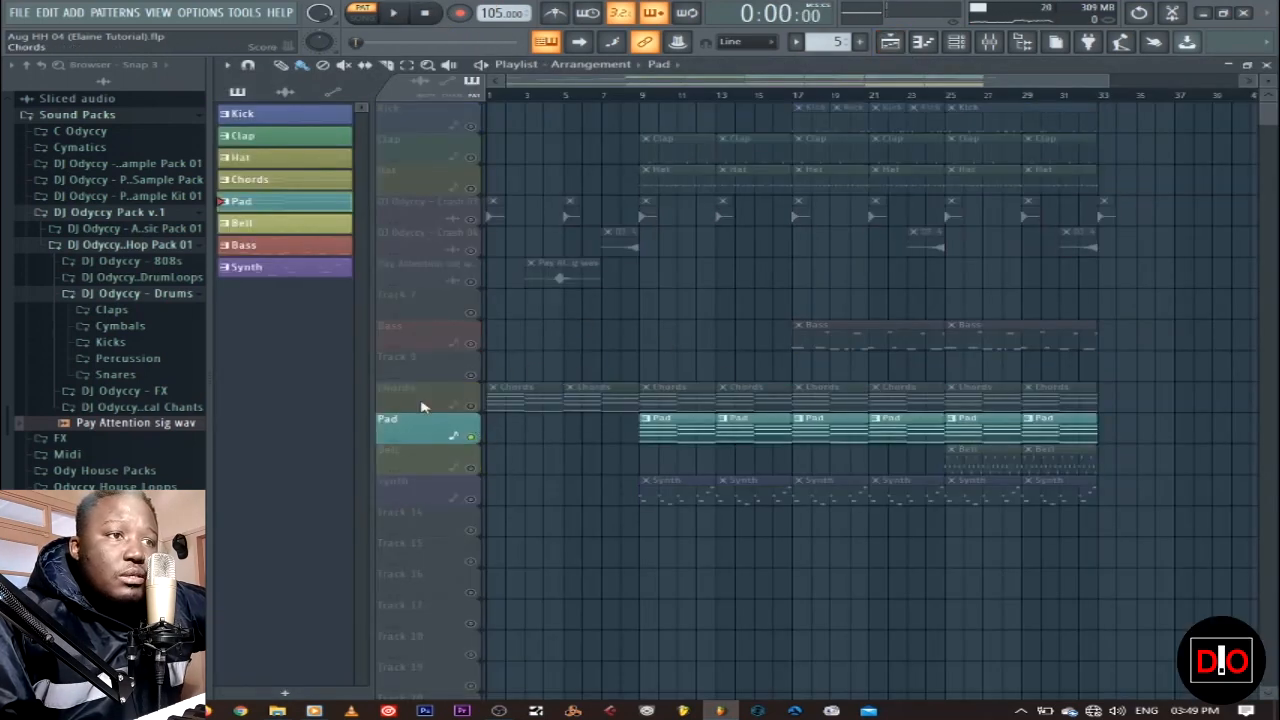
left_click(481, 408)
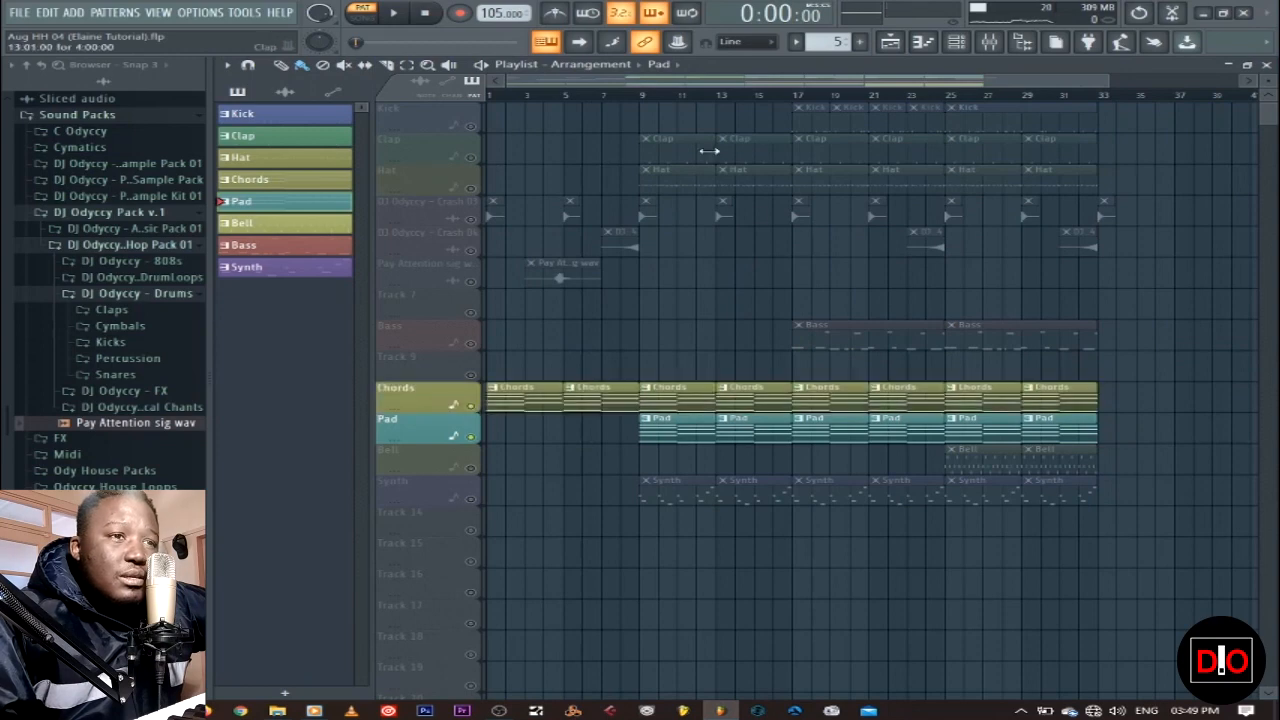
Step: Play the Chords and Pad tracks together in song mode from bar 9 with the mixer open, then stop playback
left_click(648, 100)
key("space")
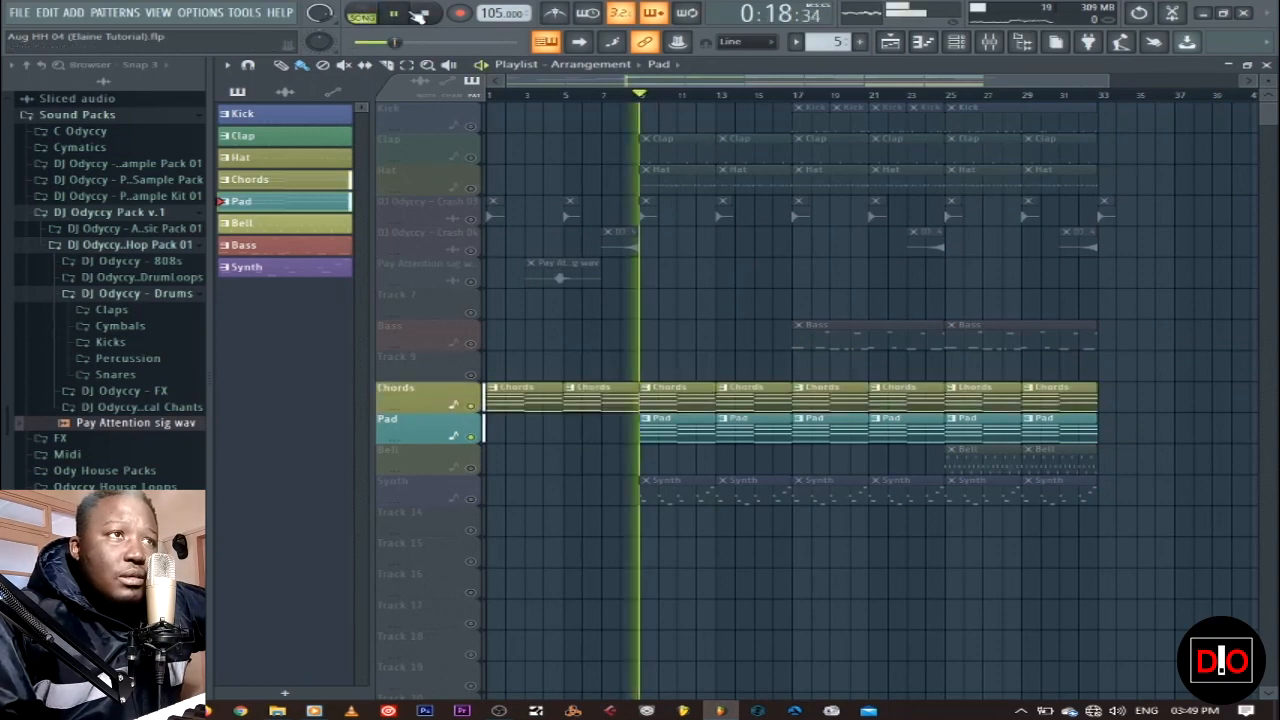
left_click(1000, 42)
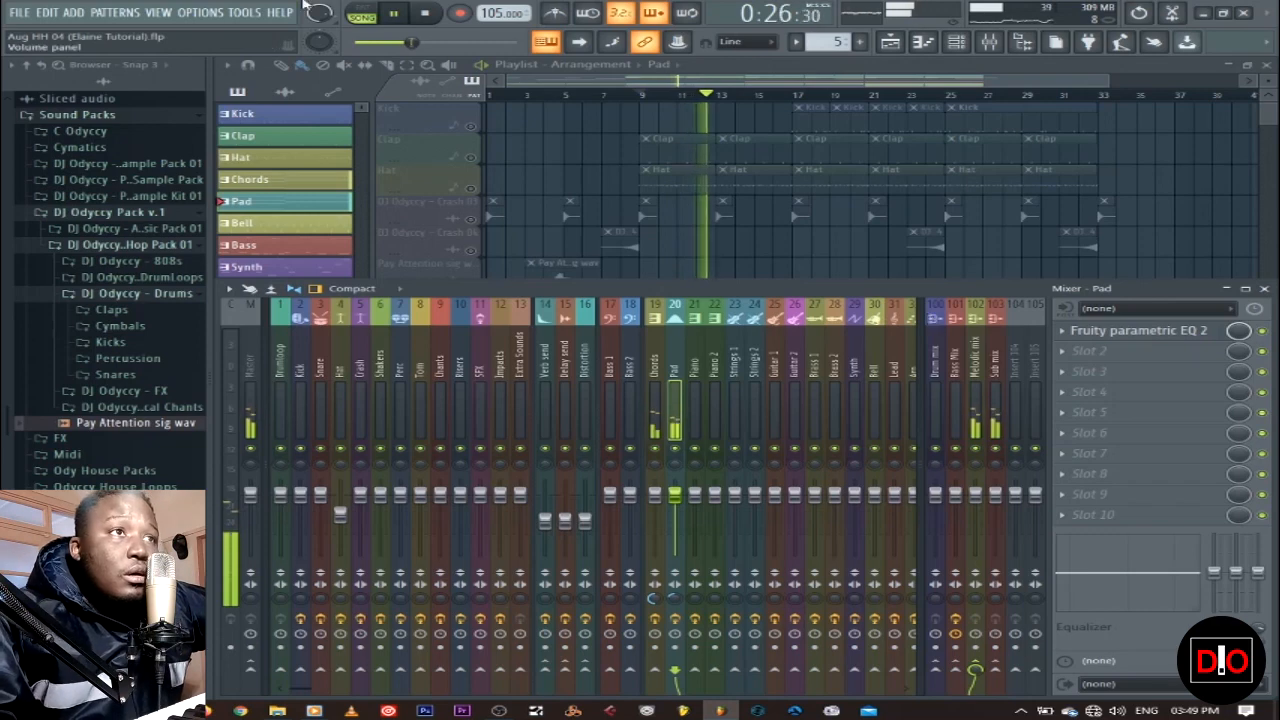
left_click(430, 13)
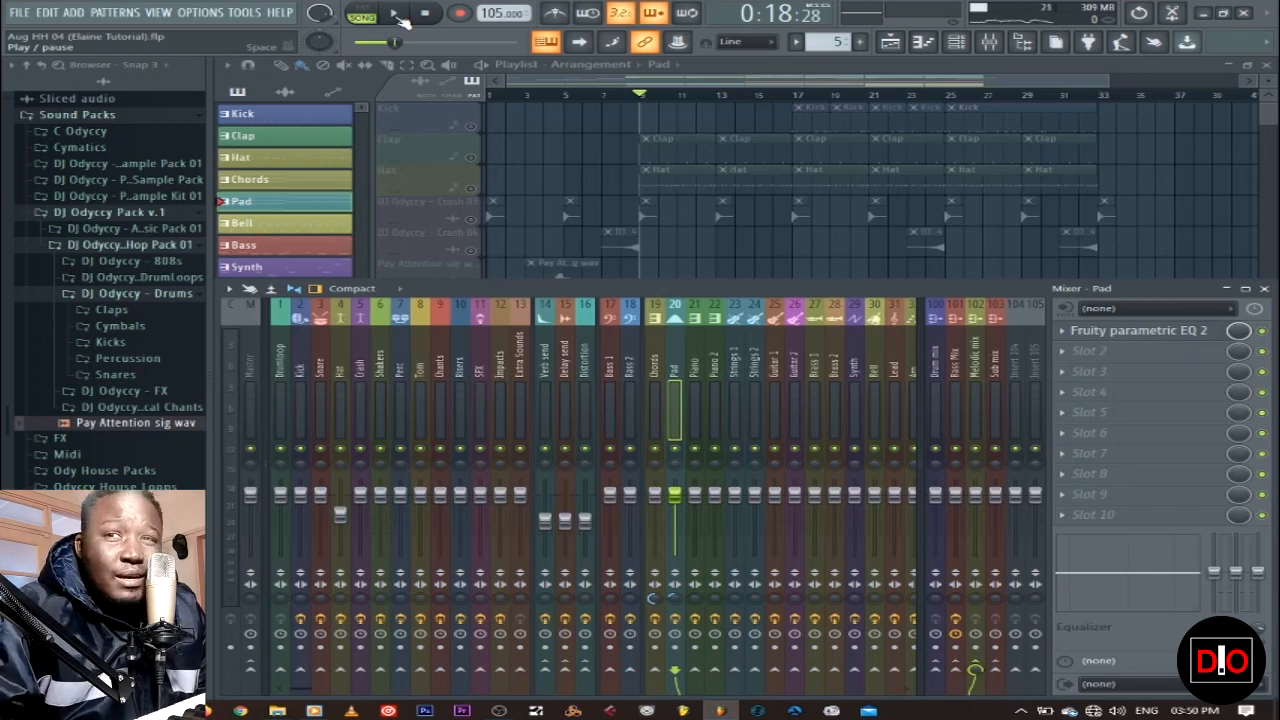
Step: While the Chords and Pad tracks play, lower the Pad track's Fruity parametric EQ 2 band 7 low pass to 900 Hz, and close the EQ
left_click(398, 15)
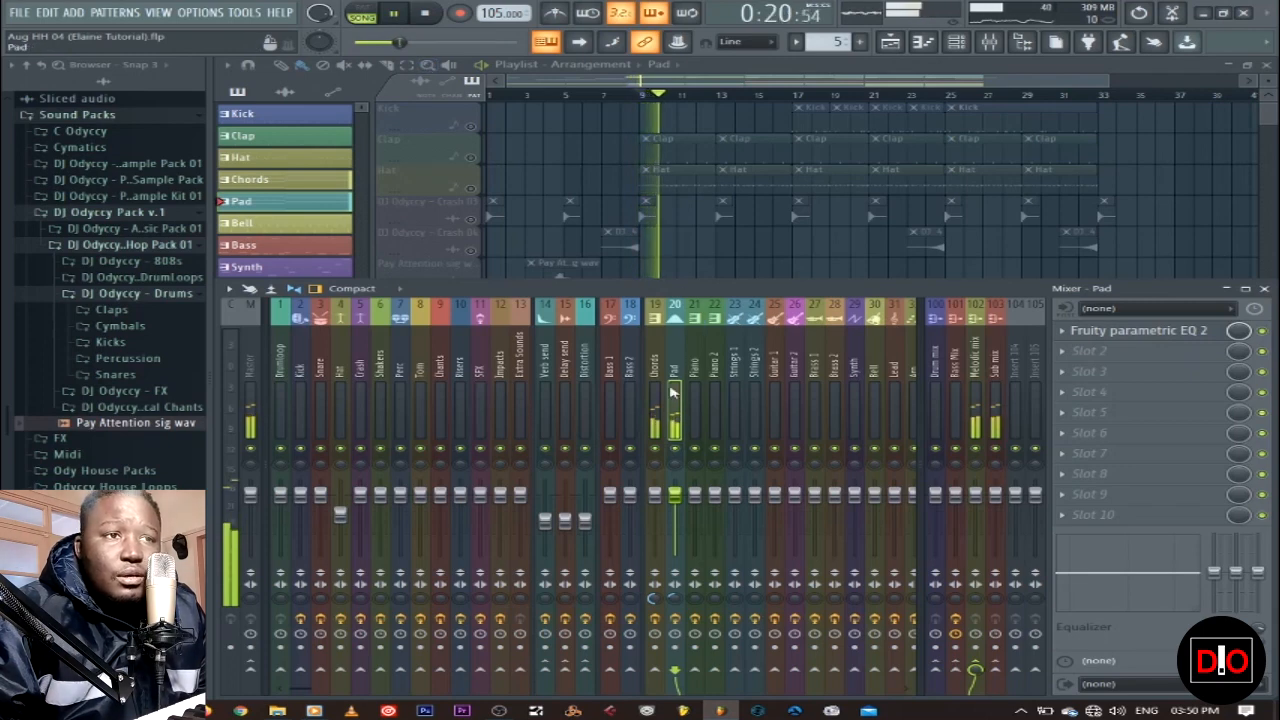
left_click(1164, 335)
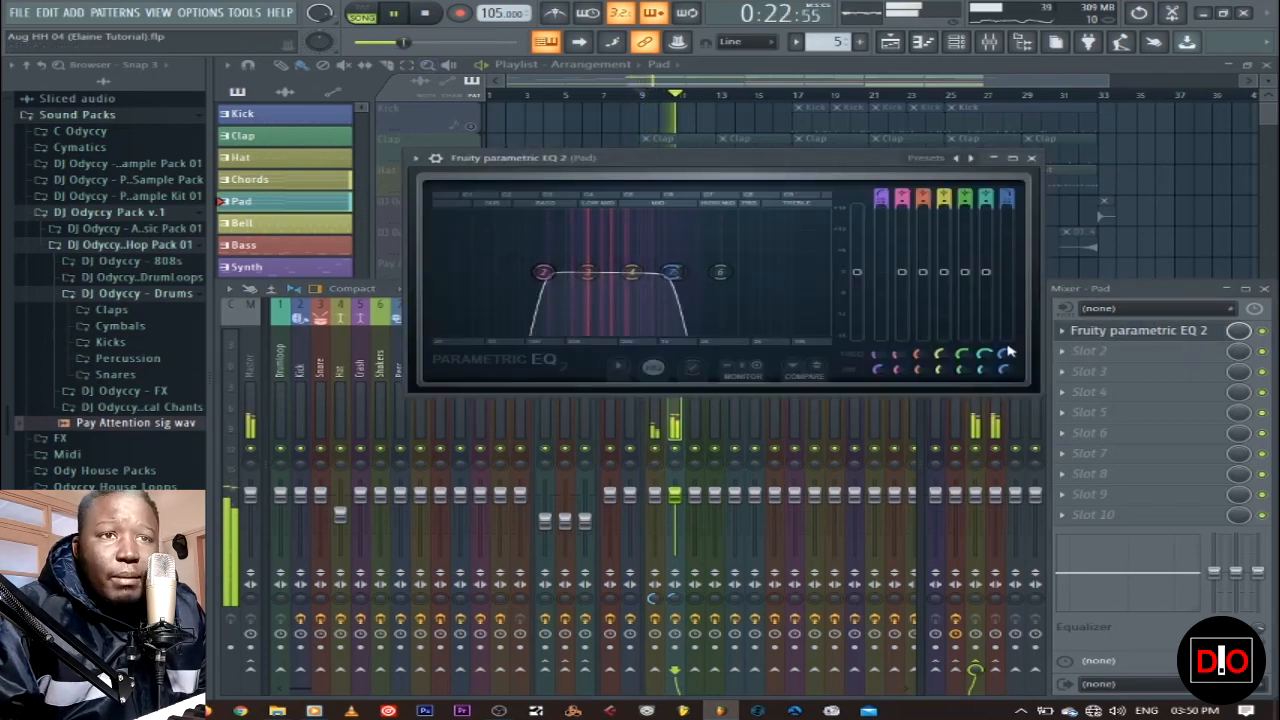
left_click_drag(1006, 354, 1008, 358)
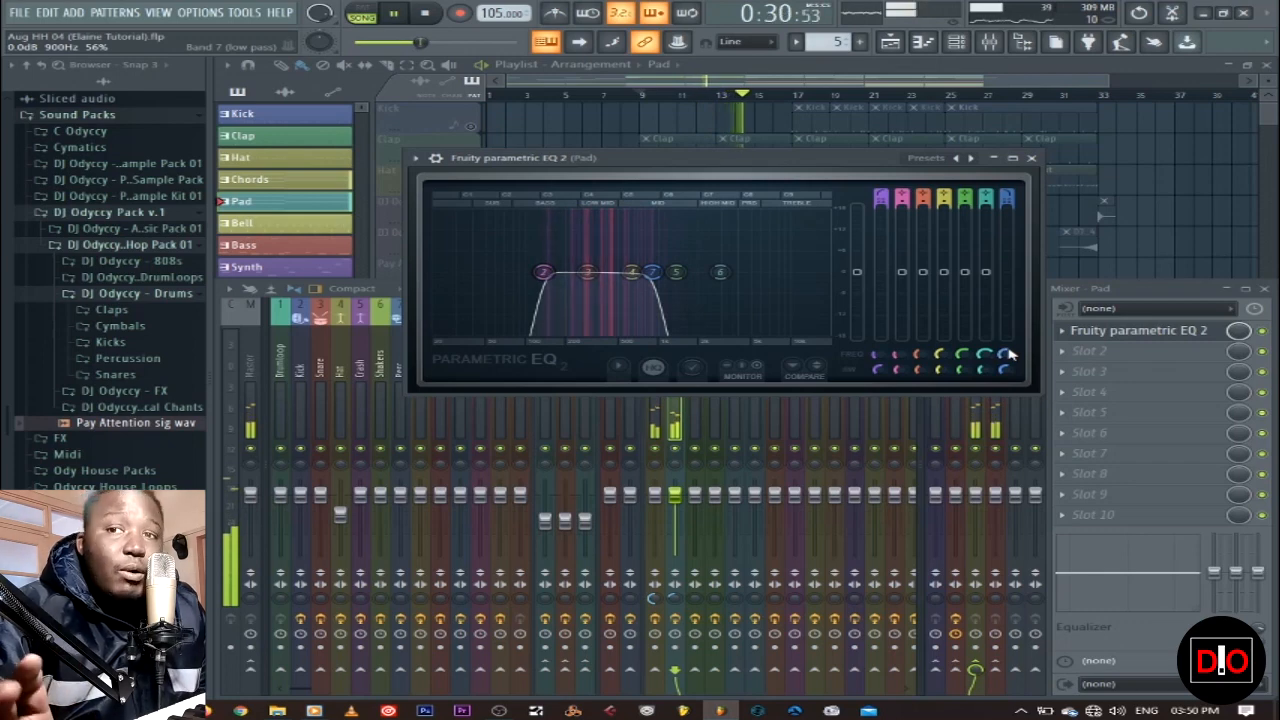
left_click(430, 13)
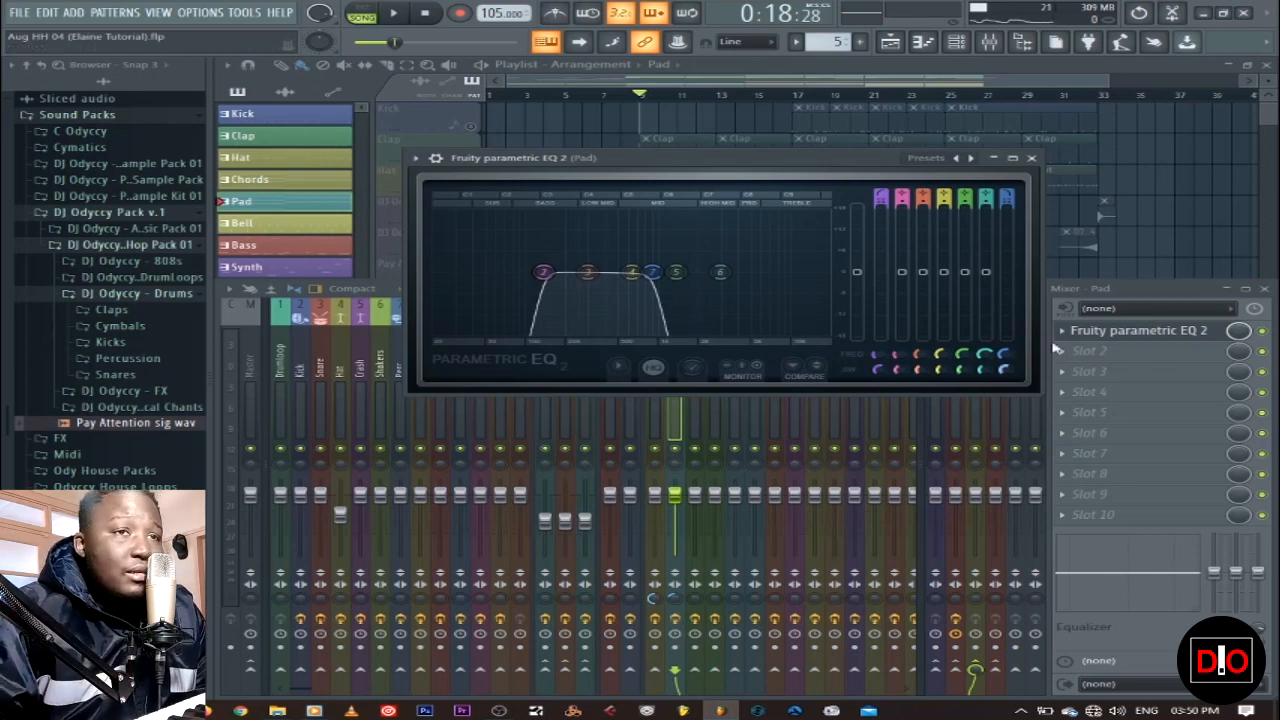
left_click(1031, 158)
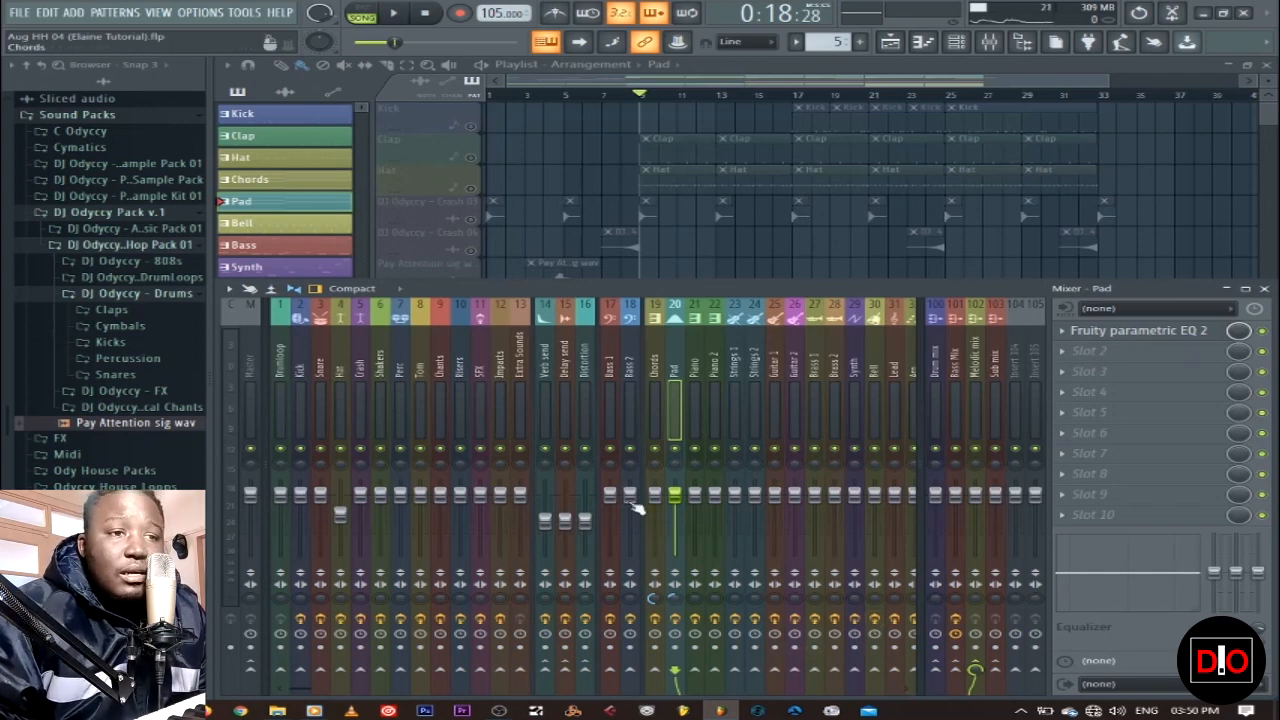
Step: Examine the stereo separation of the Chords and Pad mixer tracks and play both together in song mode
left_click_drag(655, 600, 656, 601)
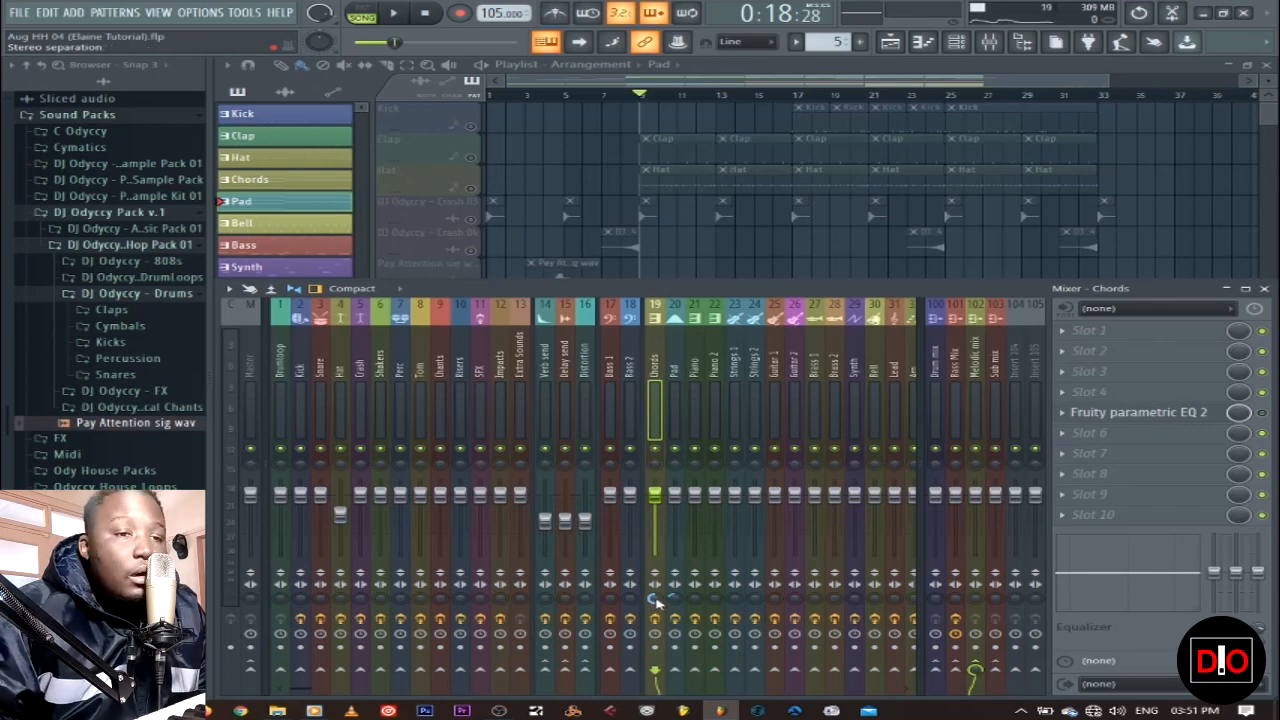
left_click_drag(655, 600, 658, 601)
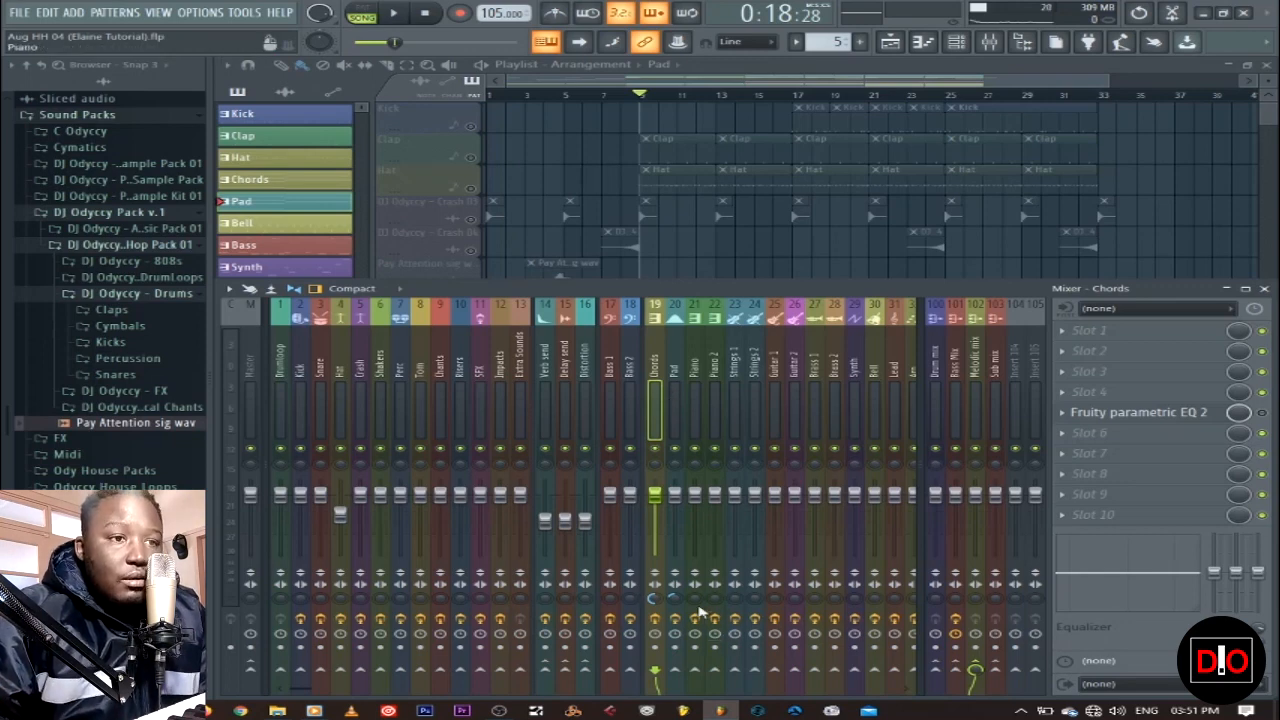
left_click(680, 600)
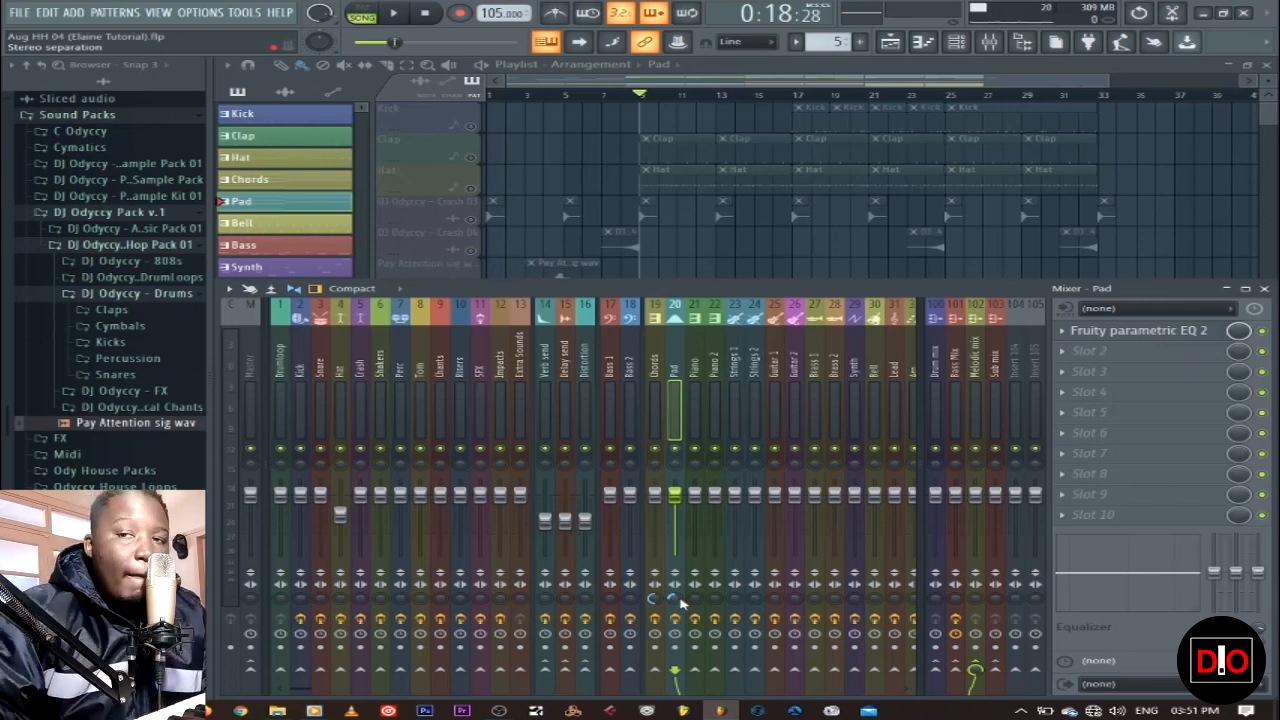
left_click(398, 12)
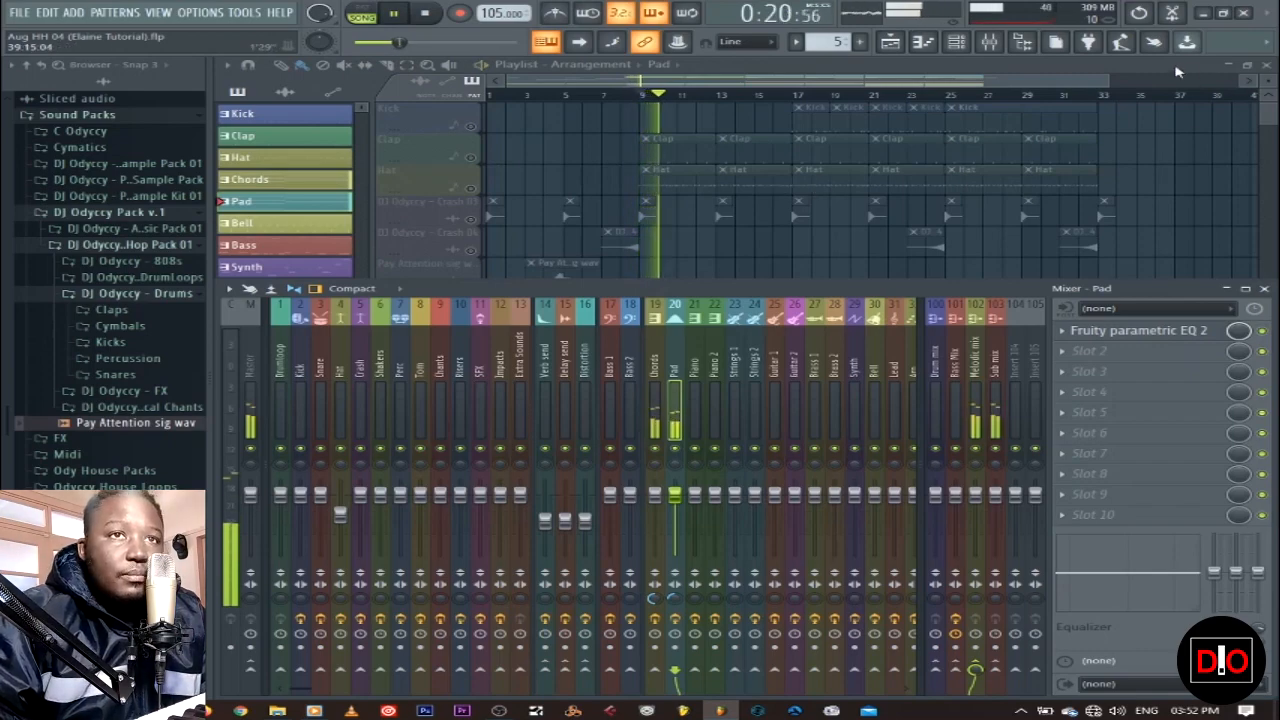
key("space")
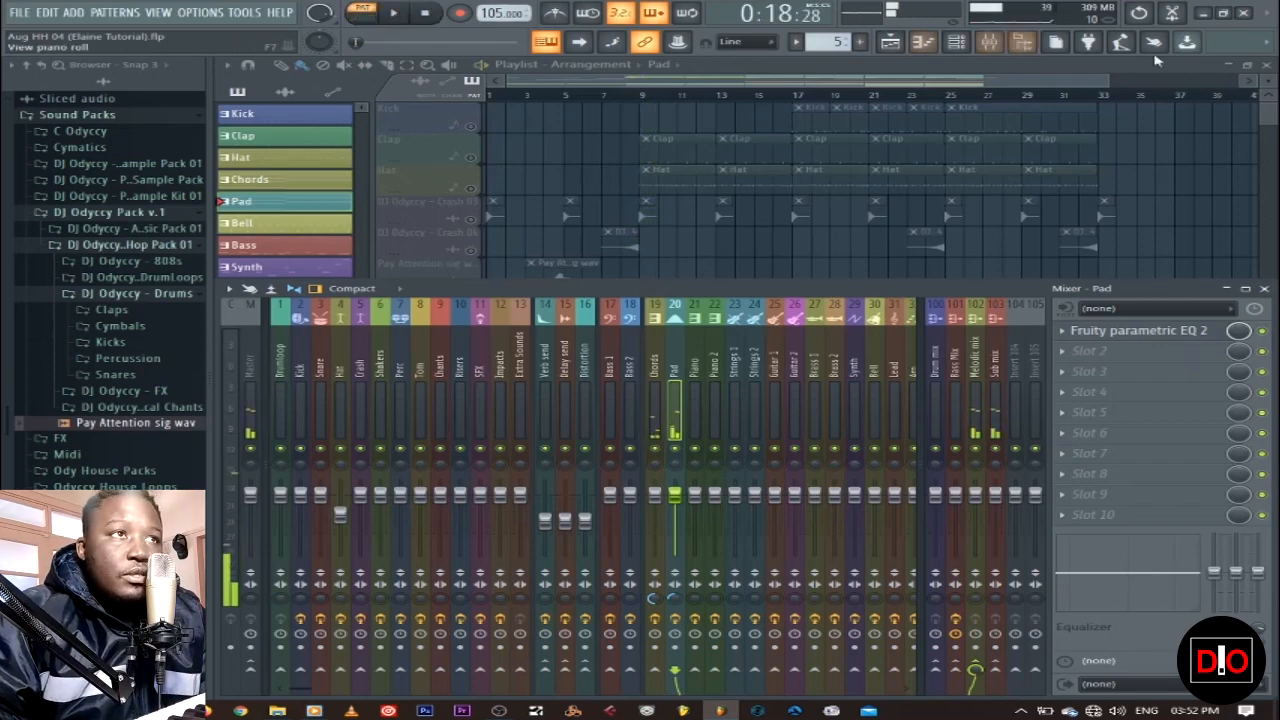
Step: Close the playlist, switch to the Bell pattern and play it briefly
left_click(1265, 64)
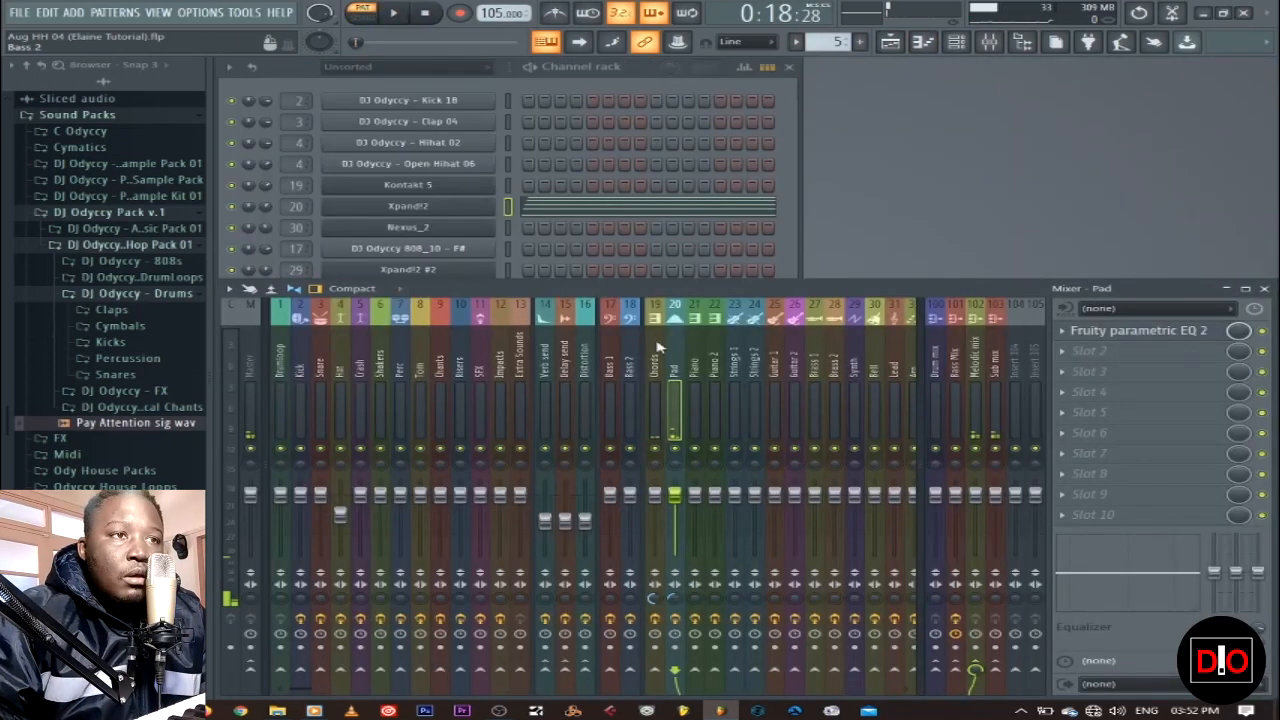
left_click(795, 196)
key("KP_Add")
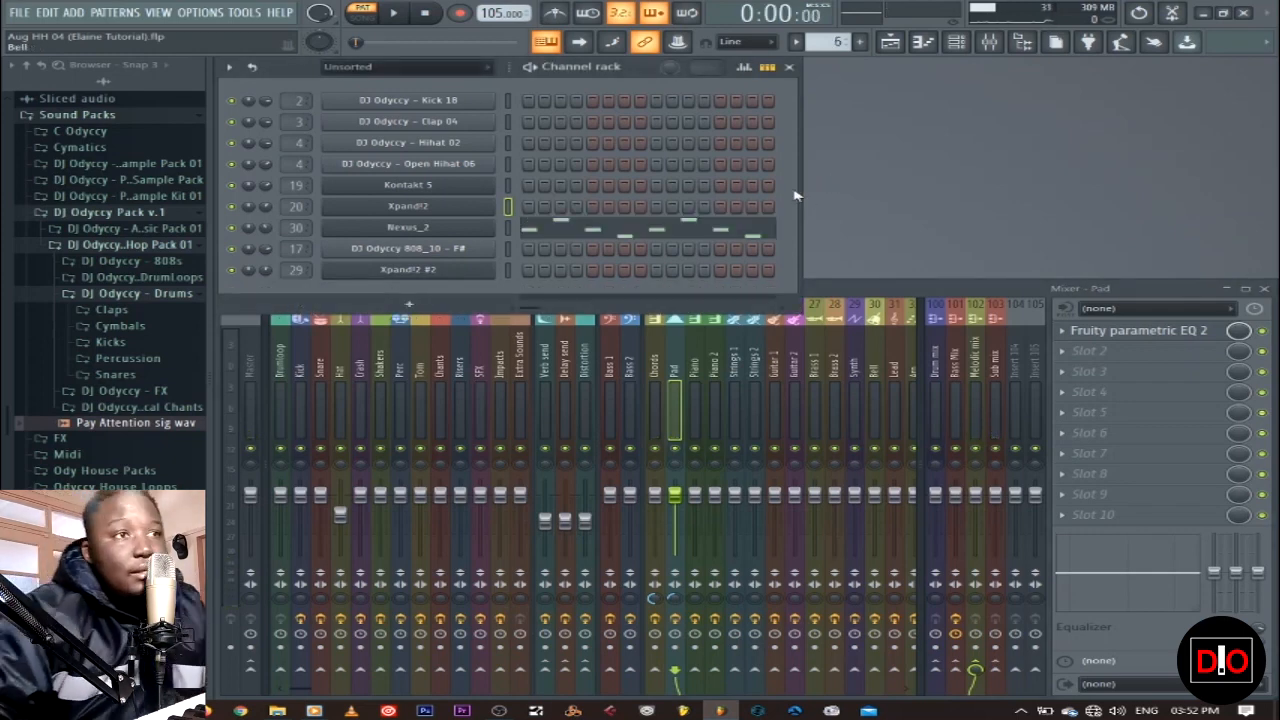
left_click(399, 13)
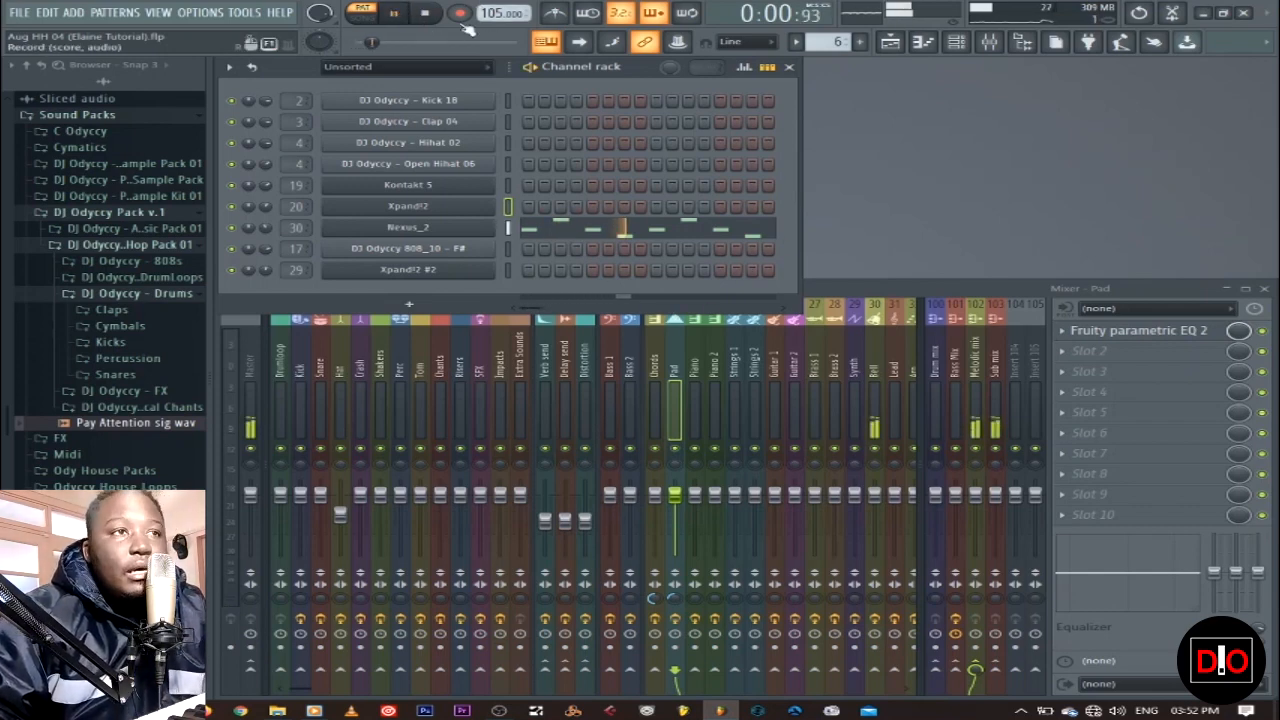
left_click(430, 13)
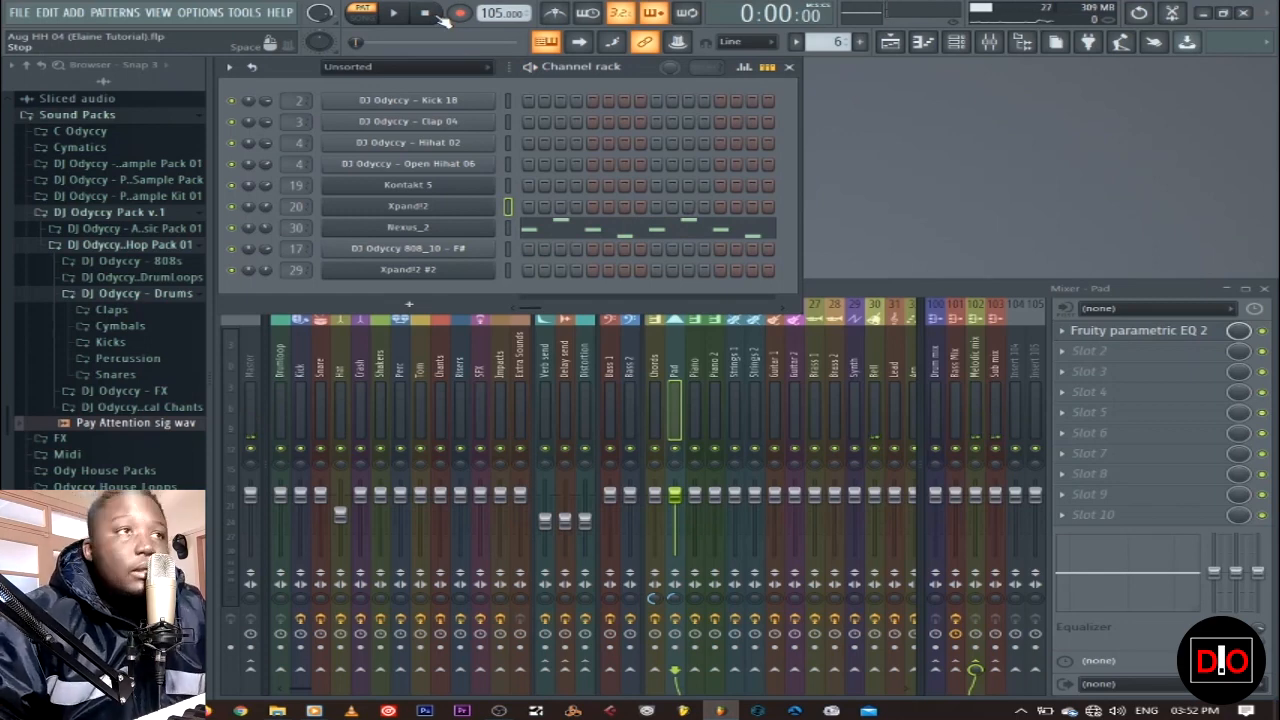
Step: Replay the Bell pattern, select the Bell mixer track and examine its Fruity parametric EQ 2 curve
left_click(396, 15)
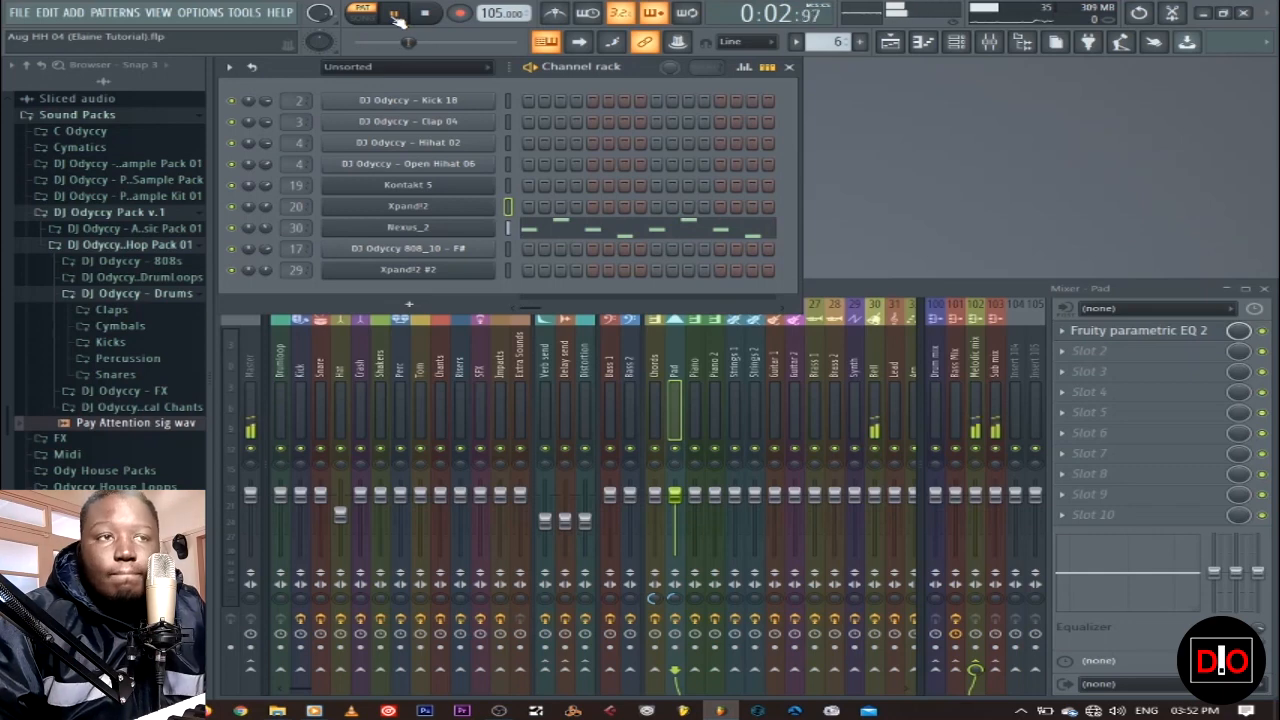
left_click(875, 372)
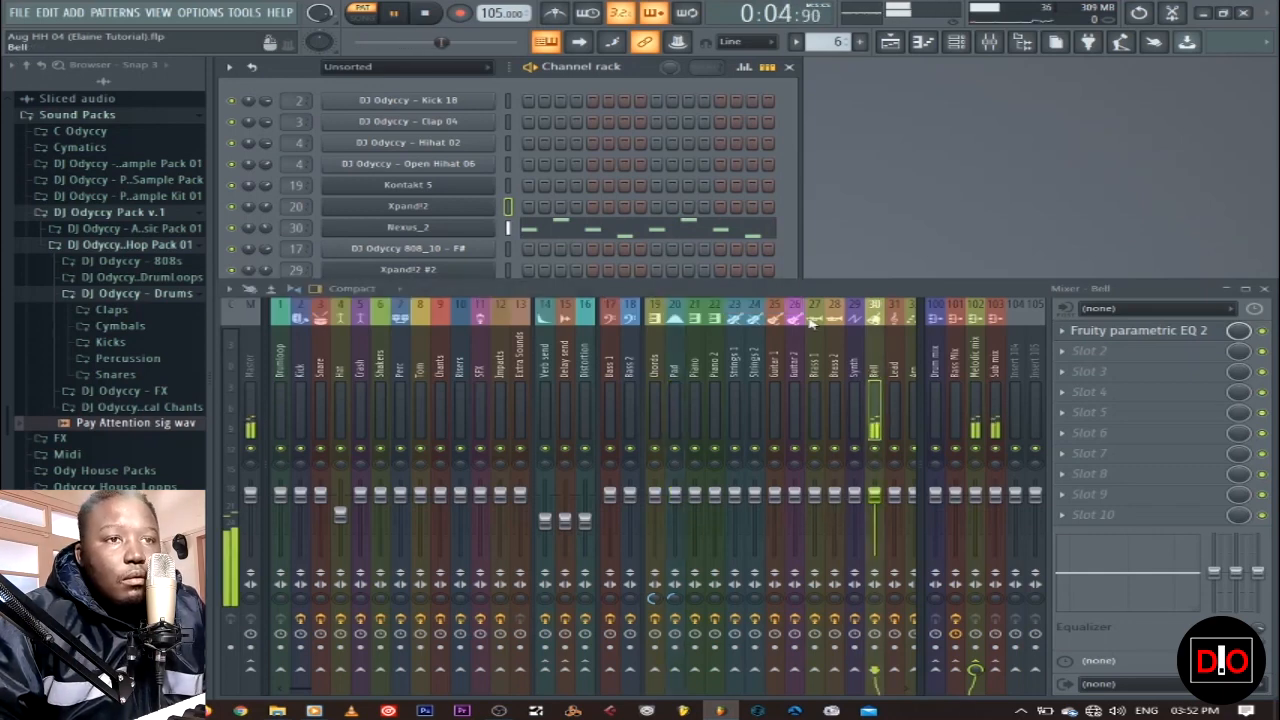
key("space")
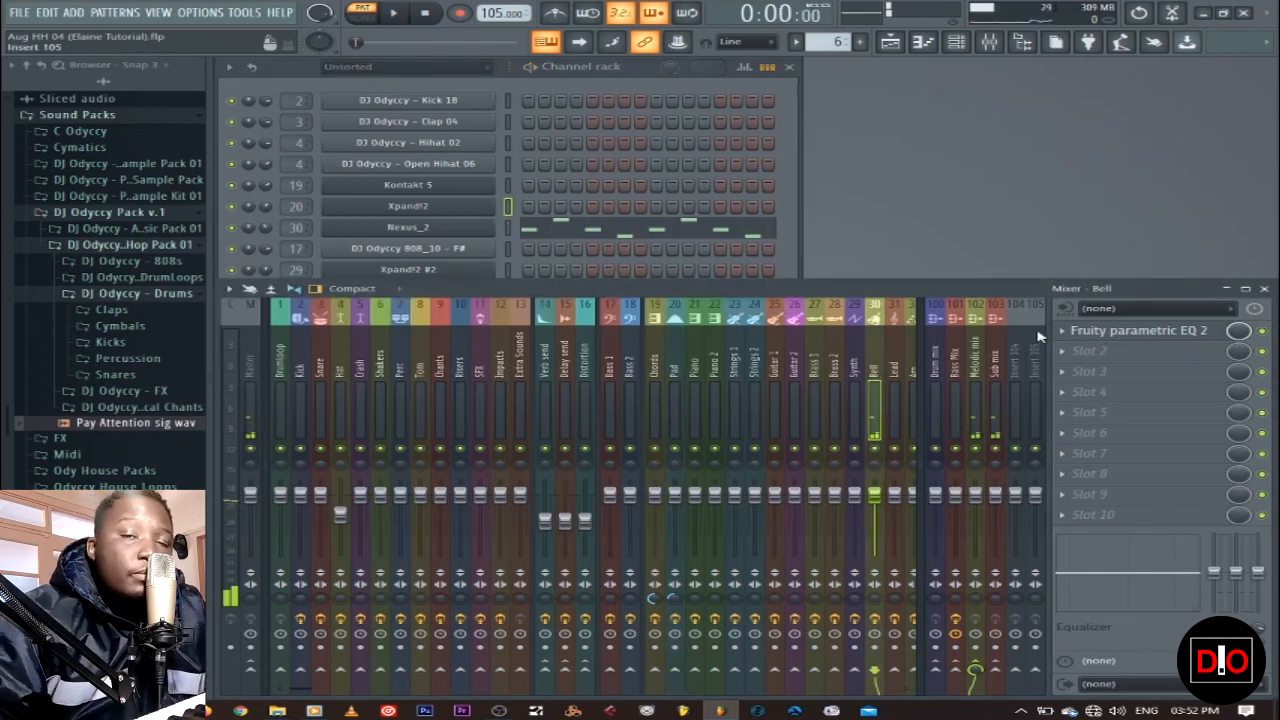
left_click(1190, 335)
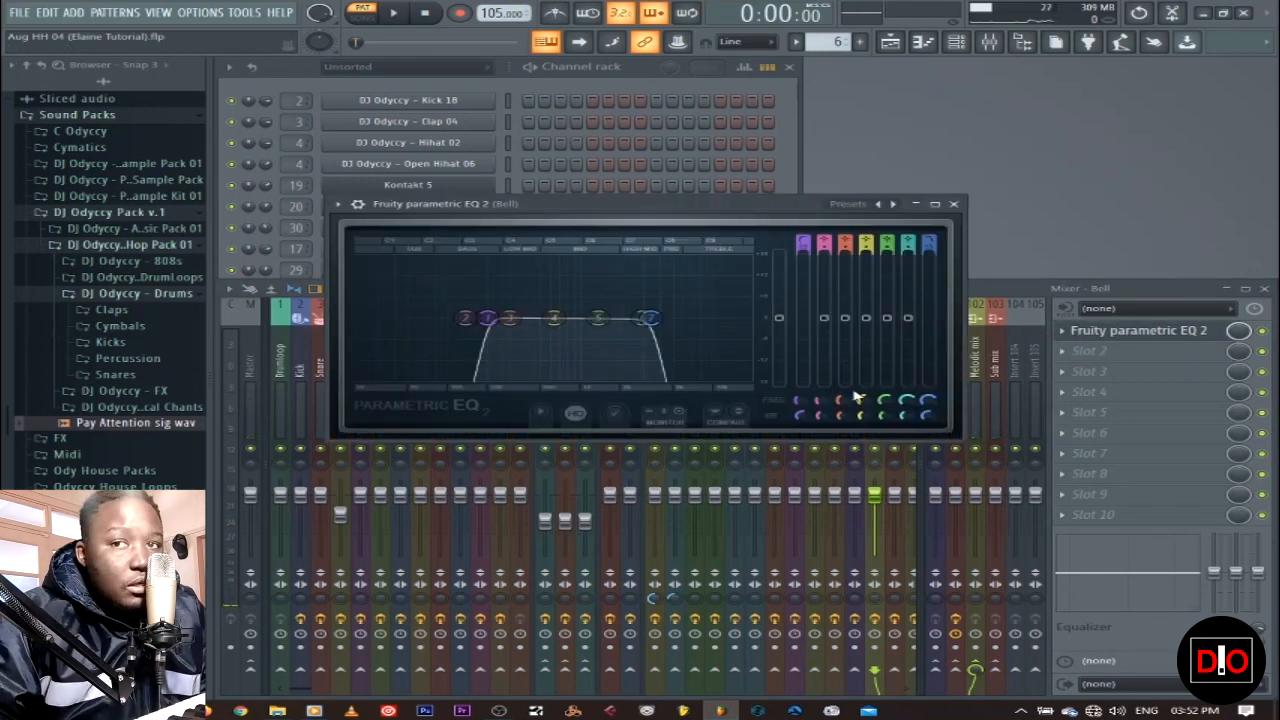
mouse_move(657, 337)
left_mouse_down()
mouse_move(506, 337)
mouse_move(486, 351)
mouse_move(675, 348)
left_mouse_up()
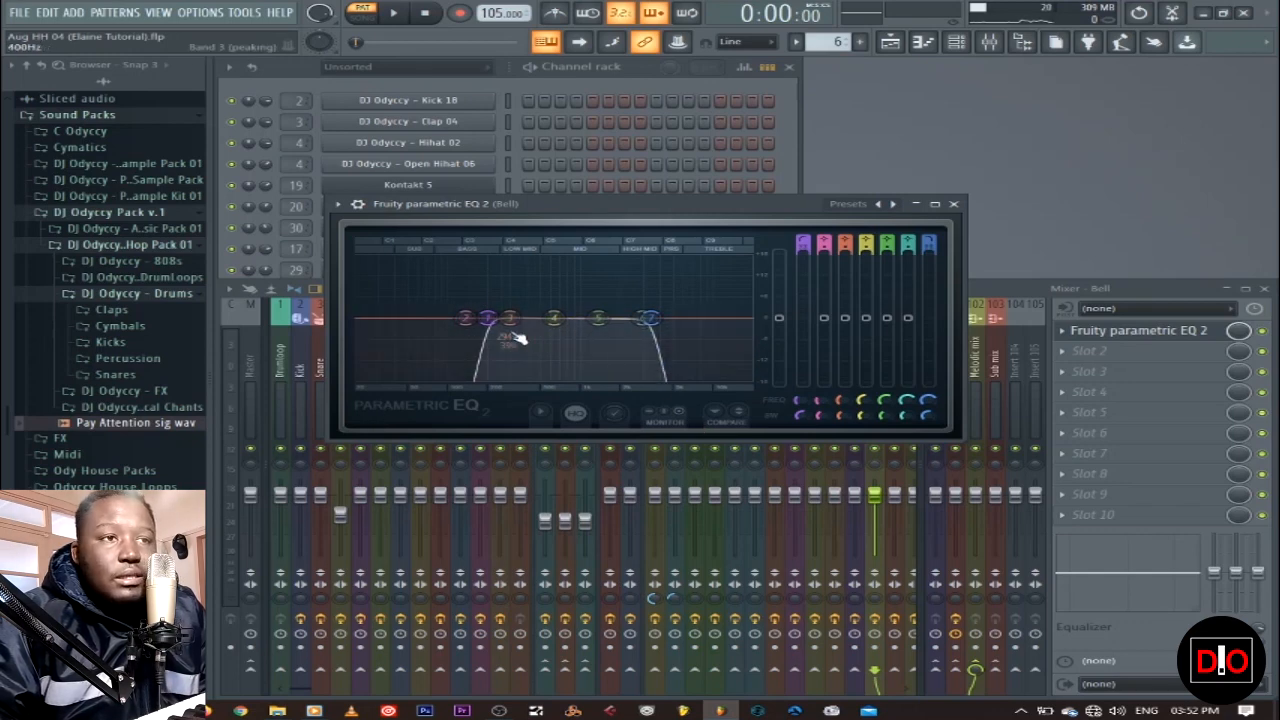
Step: During playback, sweep the Bell EQ's band 7 low pass down to about 1167 Hz and back up, and close the EQ
key("space")
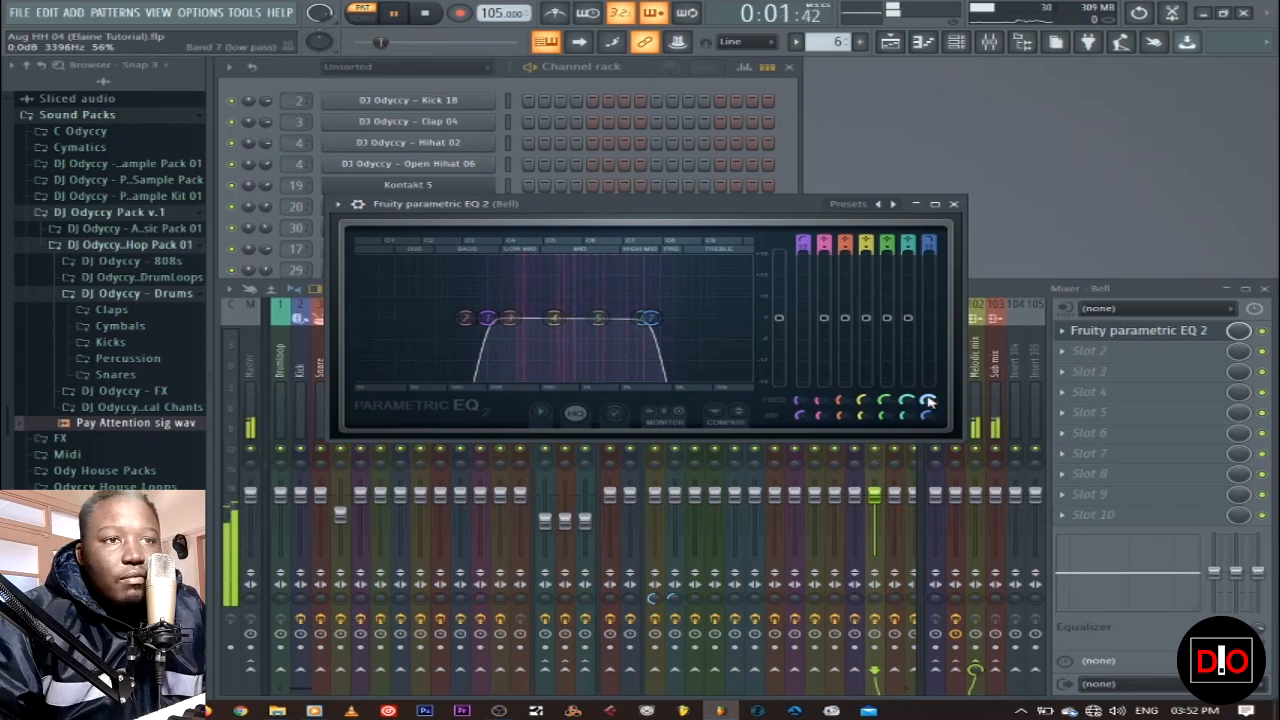
left_click_drag(650, 318, 590, 318)
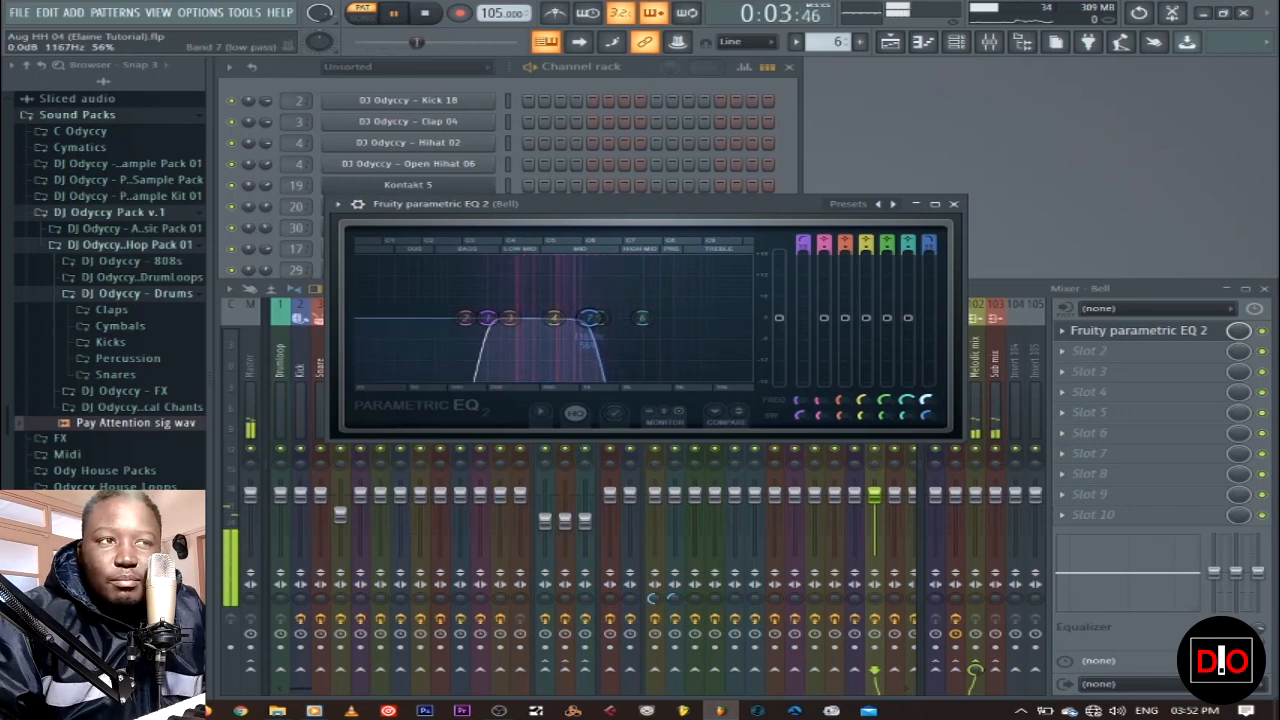
left_click_drag(590, 318, 657, 318)
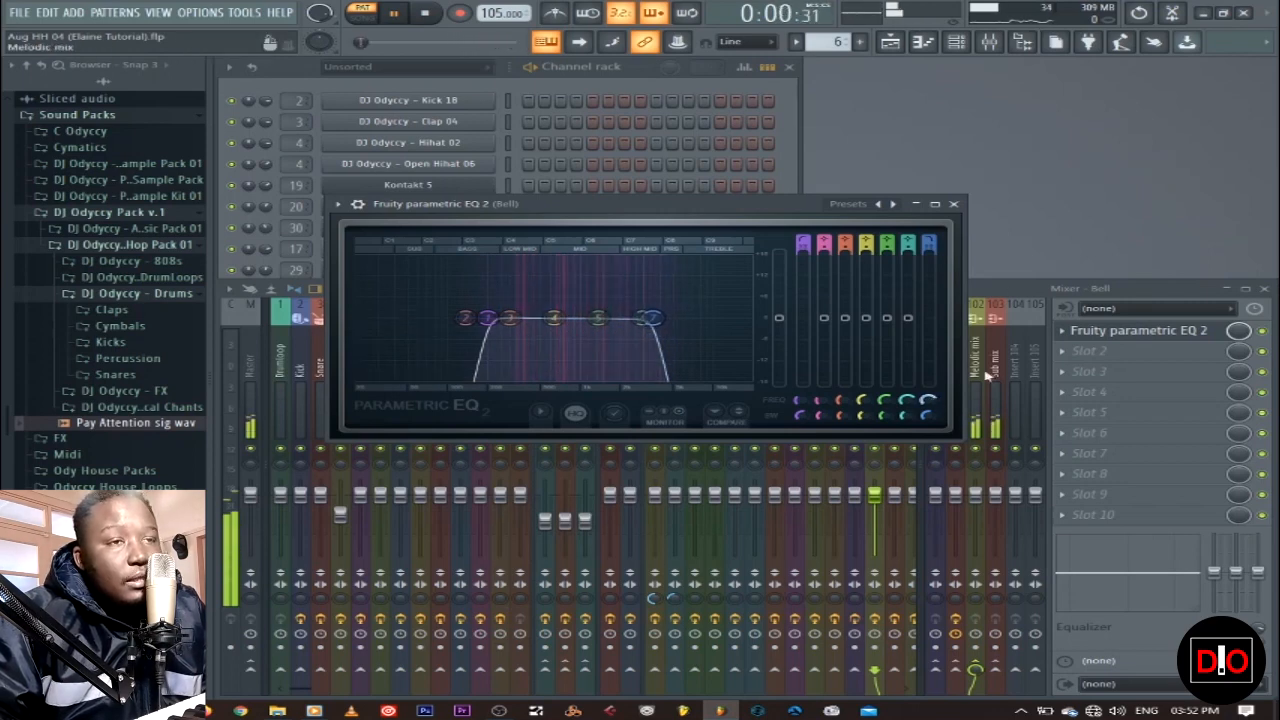
key("Escape")
left_click(427, 13)
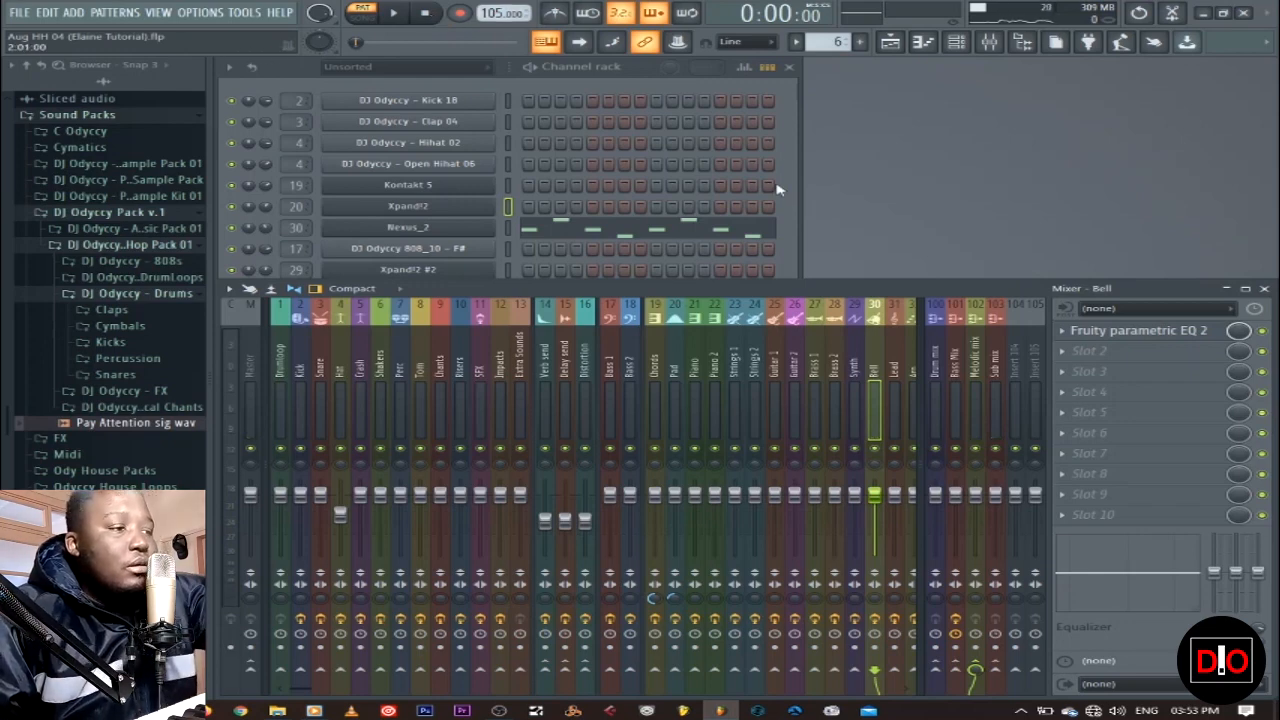
Step: View the Bell pattern's Nexus_2 notes in the piano roll and close it
key("KP_Add")
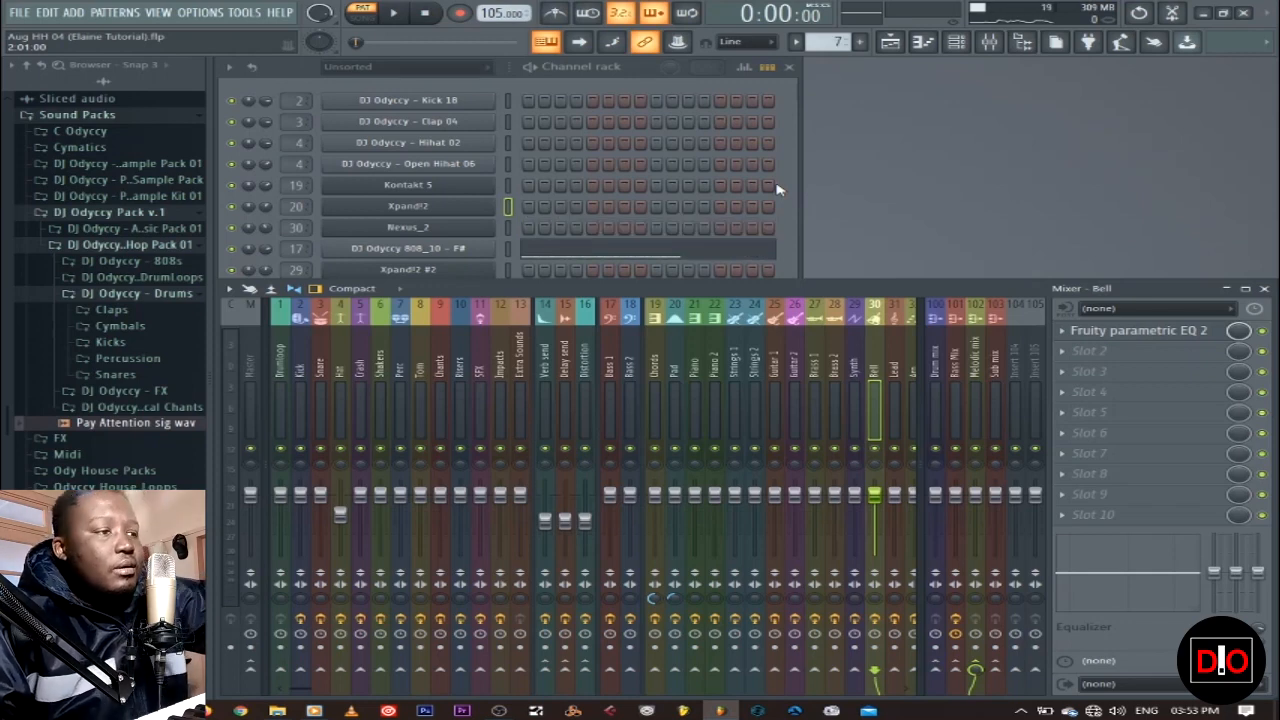
key("KP_Subtract")
left_click(538, 232)
scroll(540, 257, "up", 4)
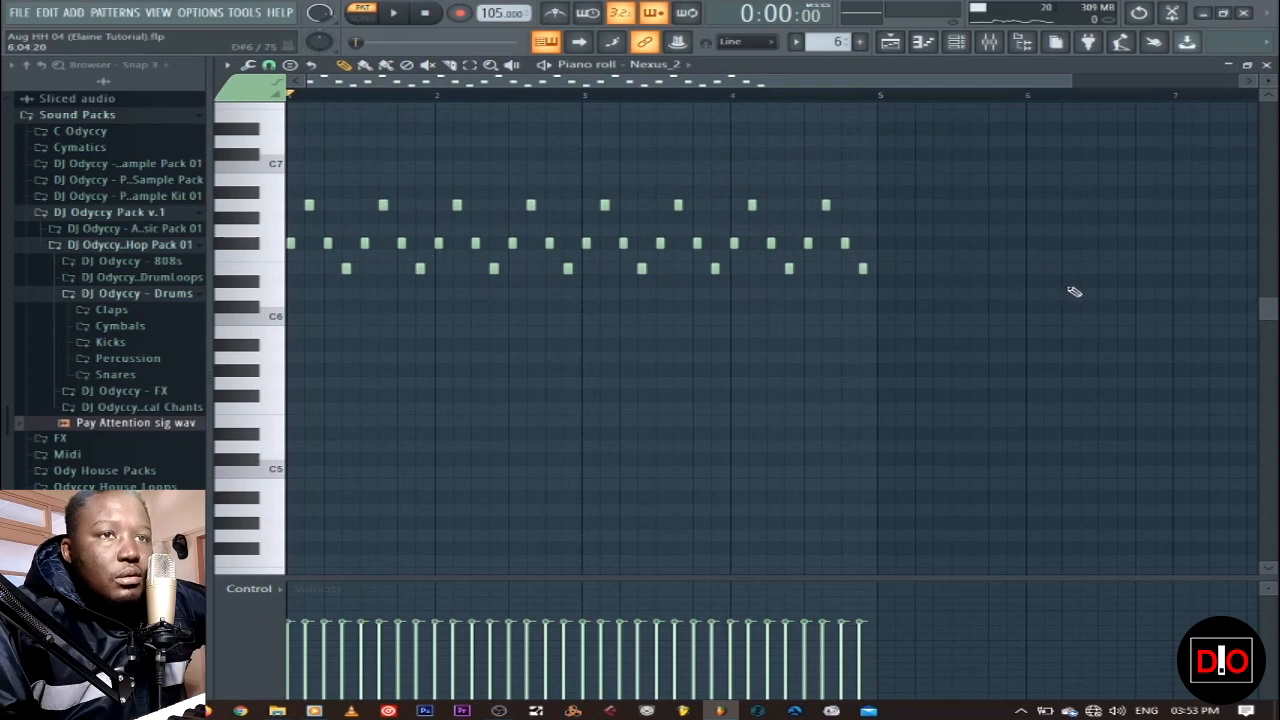
left_click(1266, 64)
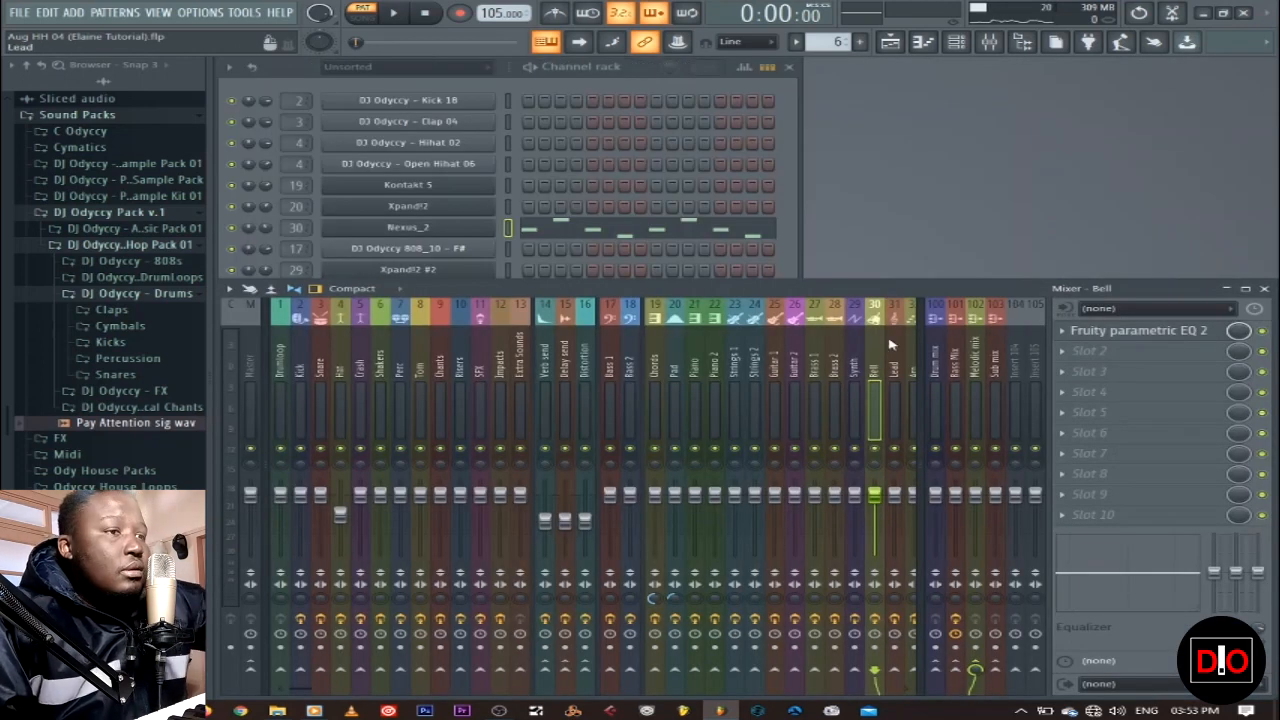
Step: Switch to the Bass pattern and play it while viewing all the DJ Odyccy 808_10 - F# notes in the piano roll
key("KP_Add")
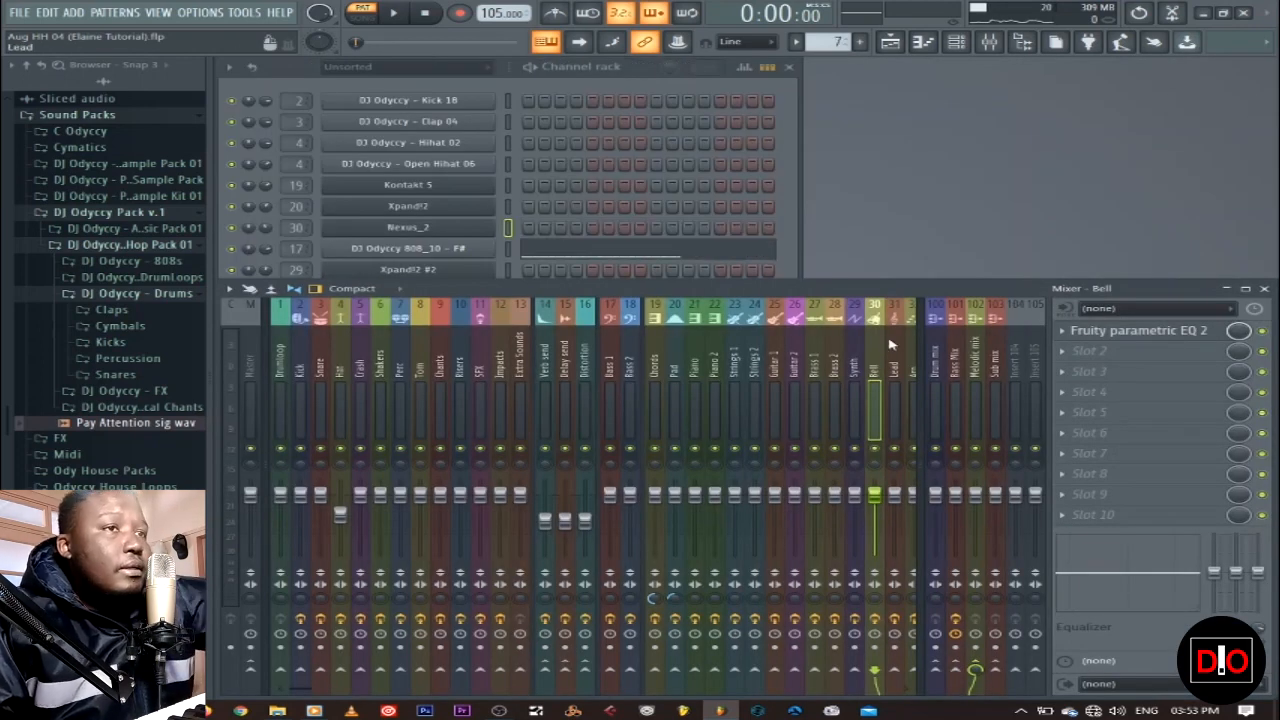
left_click(795, 236)
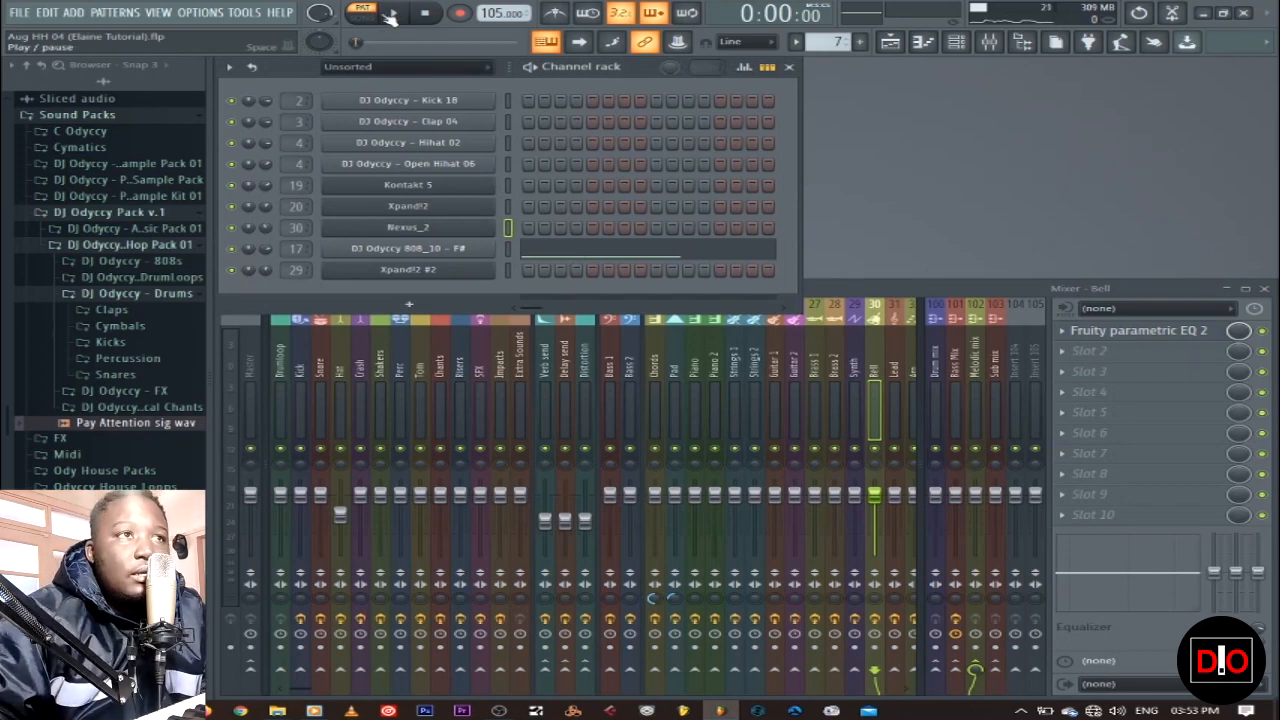
key("space")
left_click(605, 249)
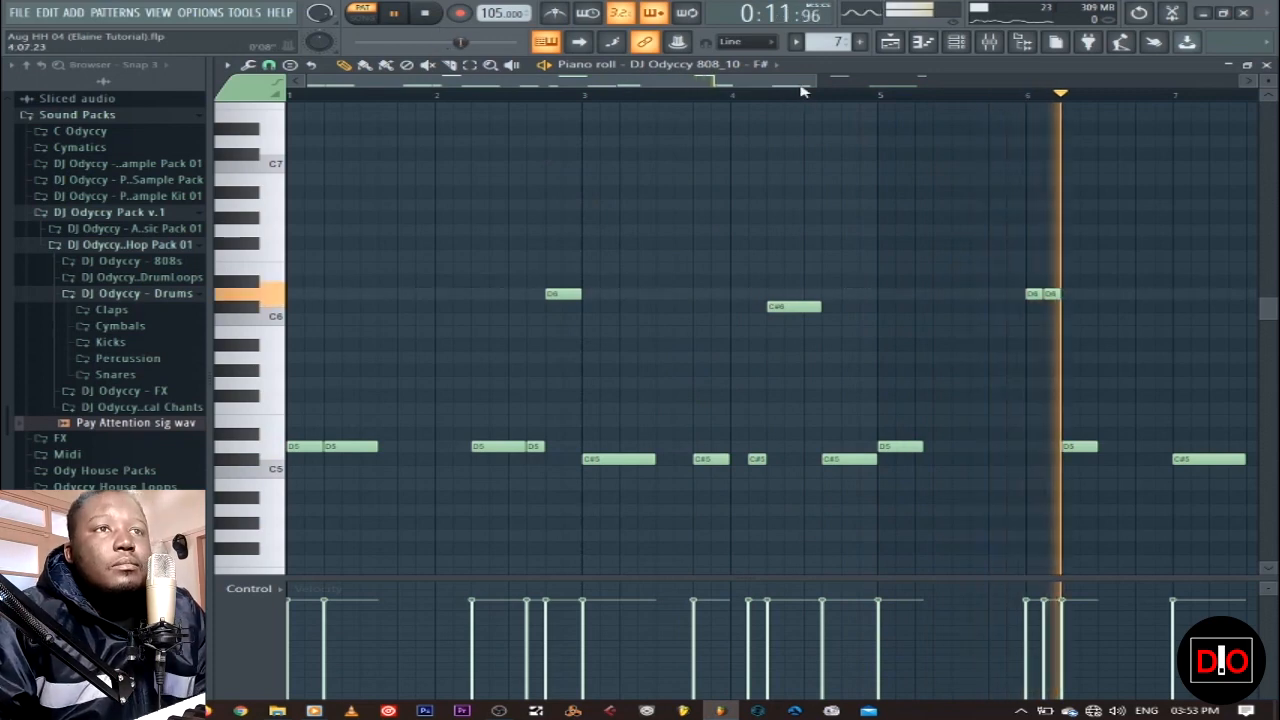
left_click_drag(818, 79, 1046, 79)
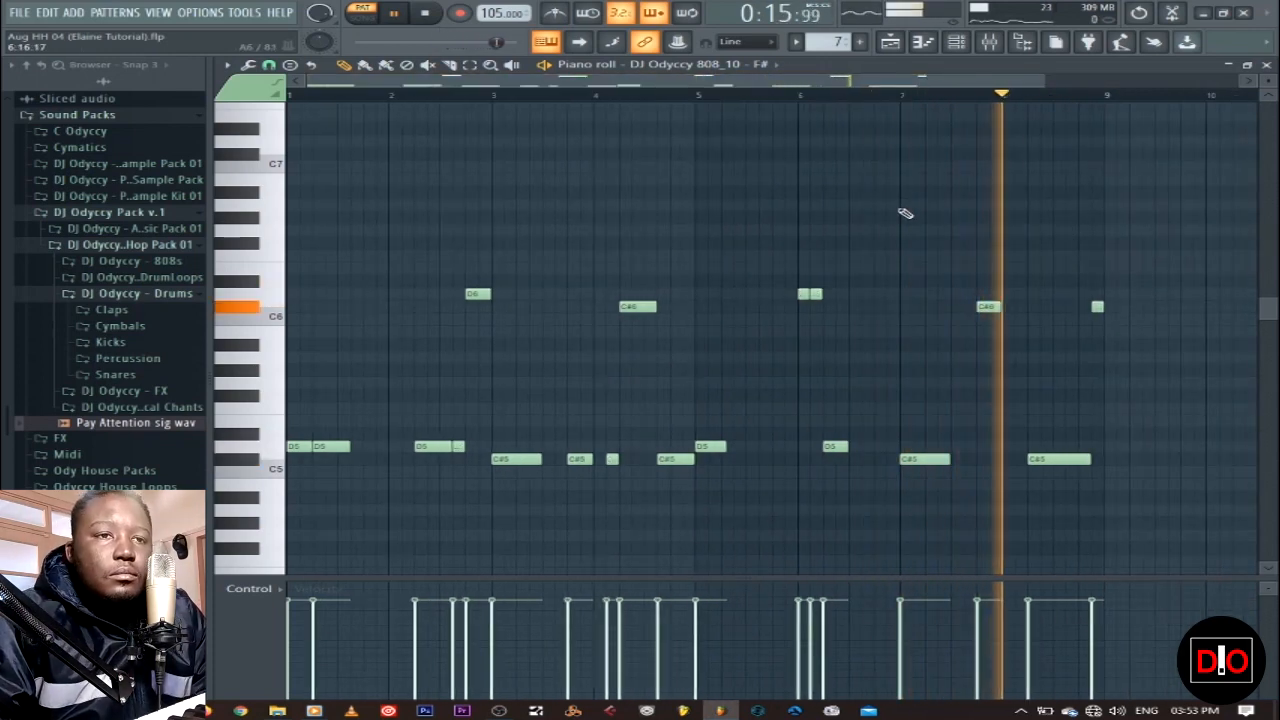
left_click(426, 13)
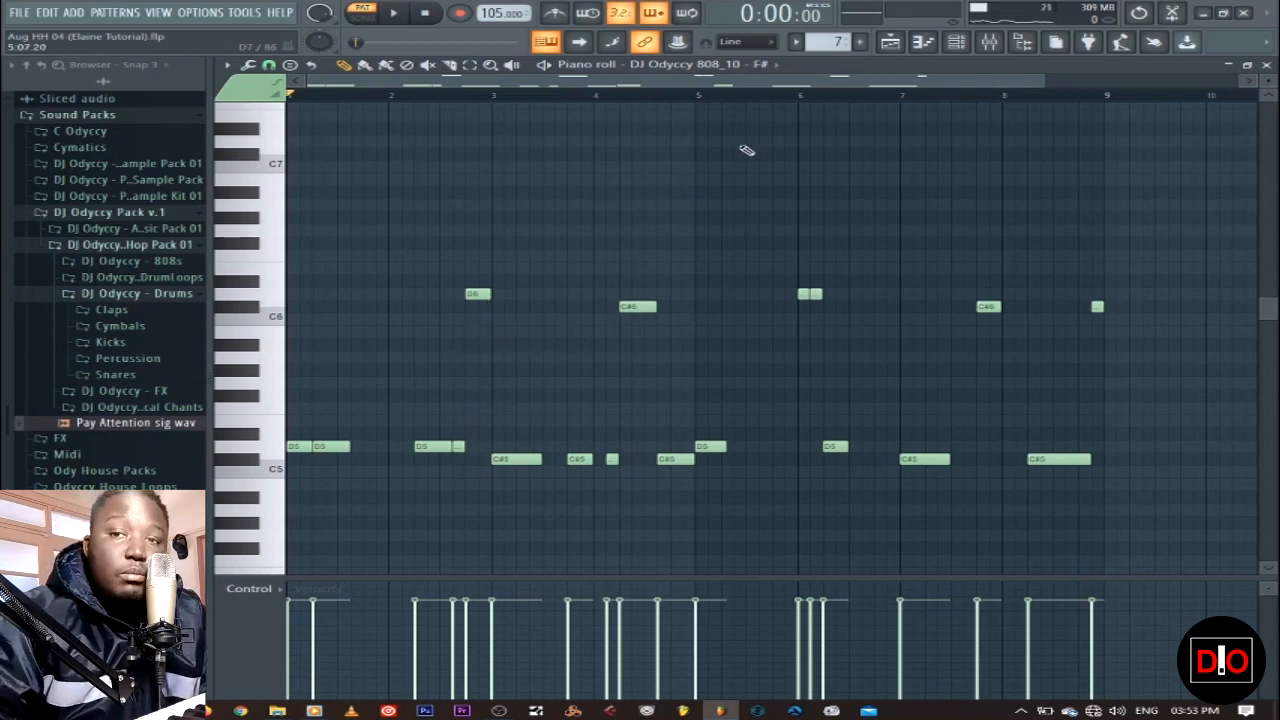
left_click(1266, 65)
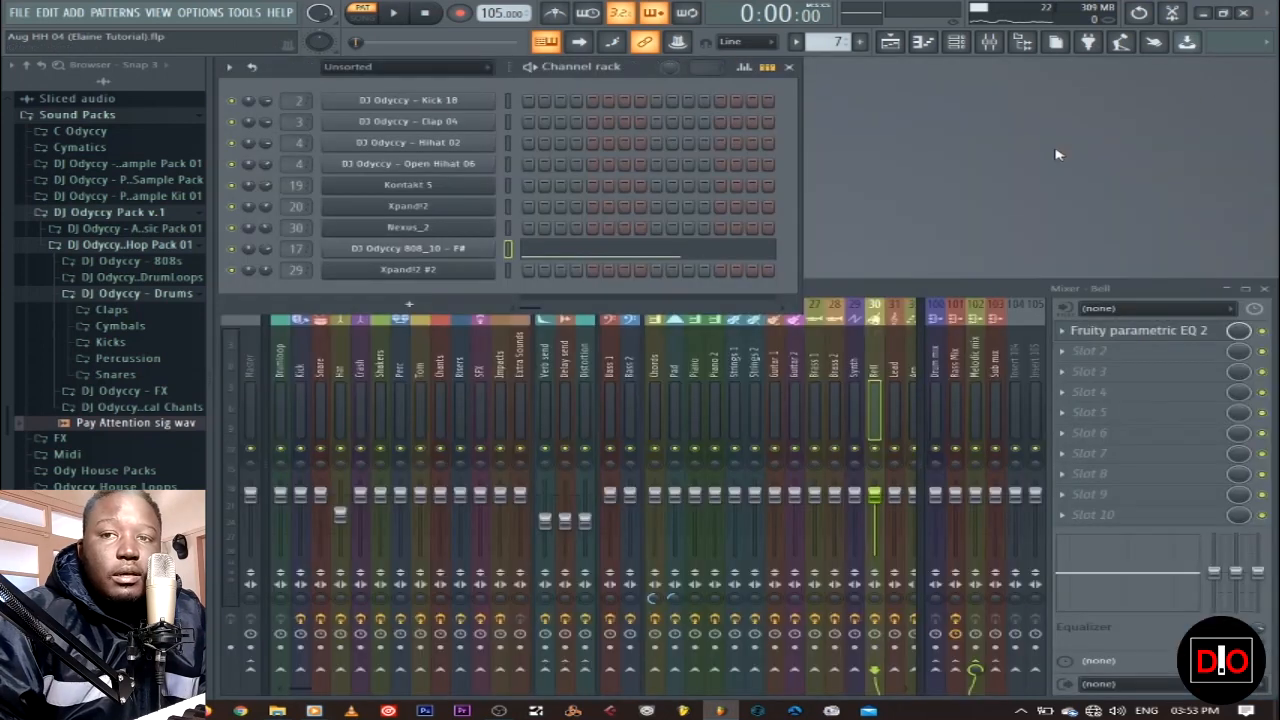
Step: Examine the 808 channel's polyphony and portamento settings, and reopen its notes in the piano roll
left_click(425, 248)
left_click(388, 192)
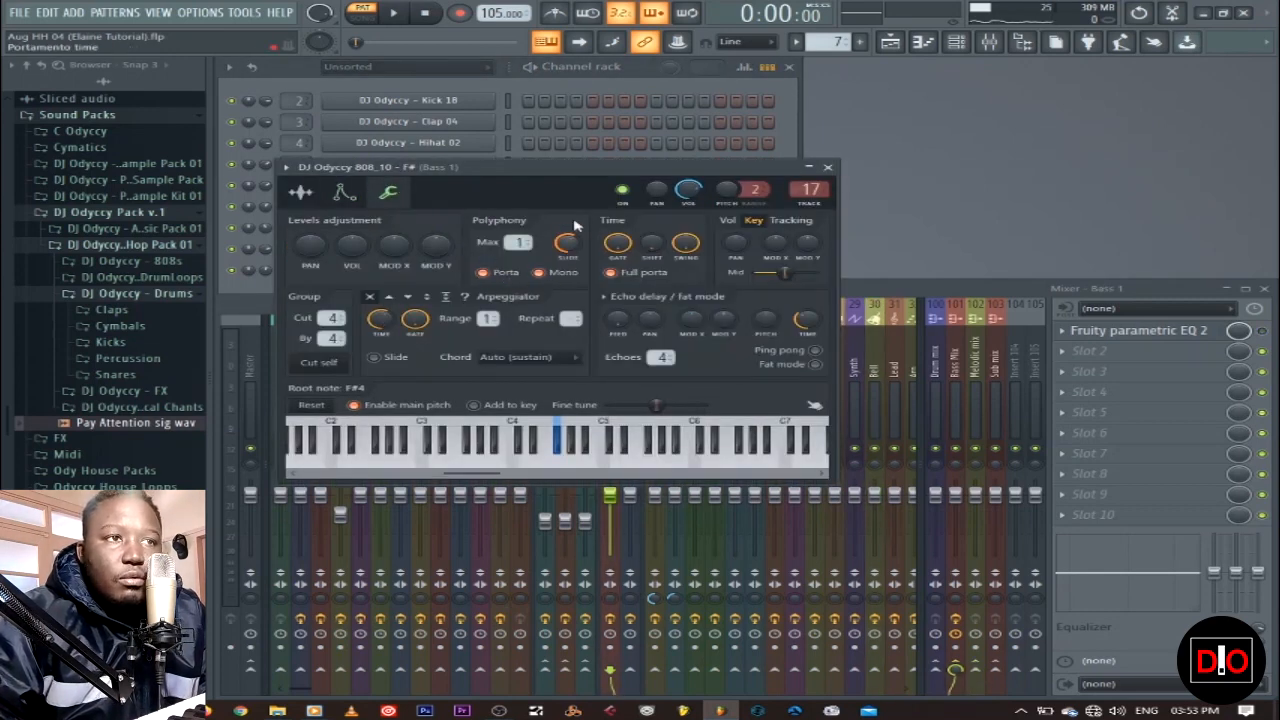
left_click(827, 167)
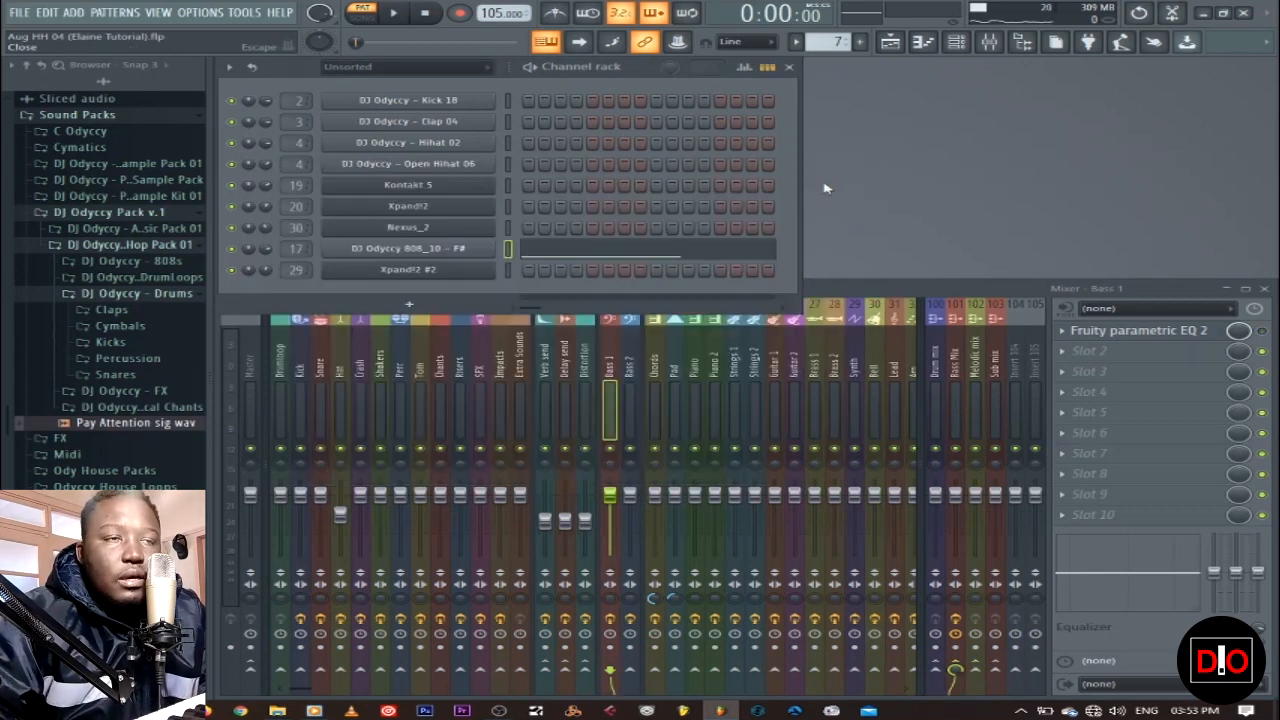
left_click(535, 249)
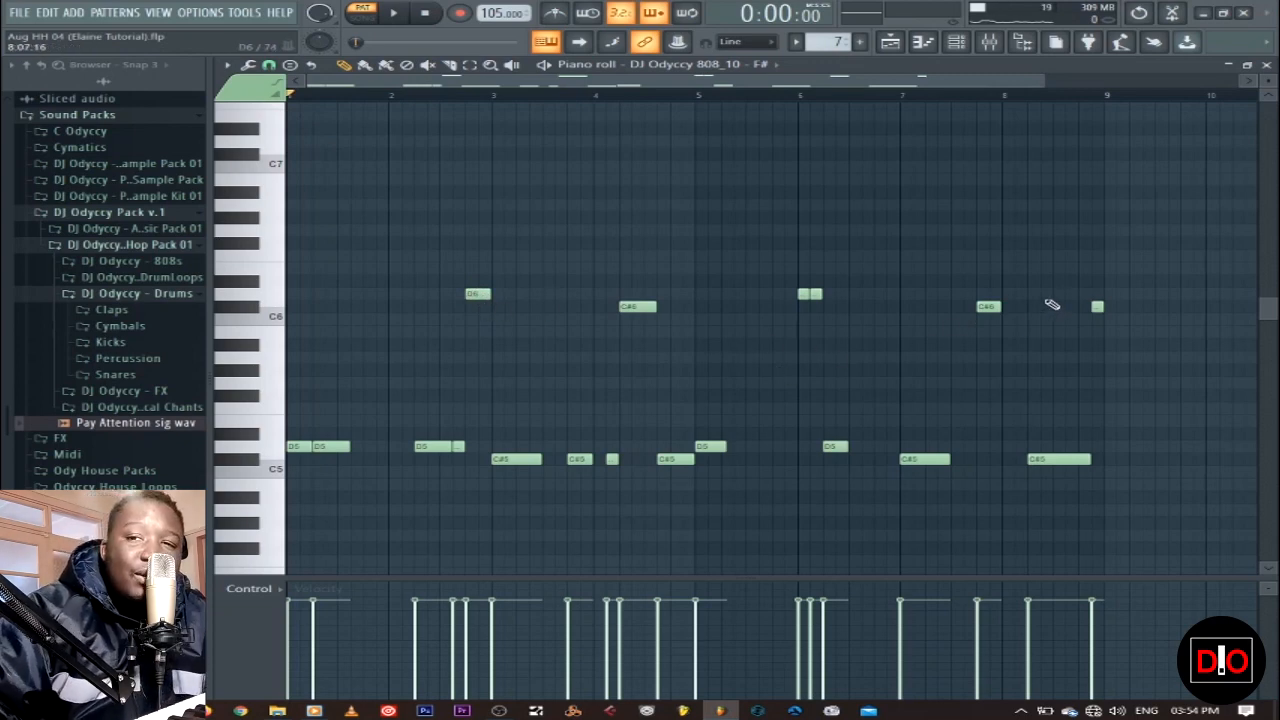
Step: Close the bass notes, switch to the Synth pattern, and view the Xpand!2 #2 instrument's +21 Saw Stack preset
left_click(1266, 65)
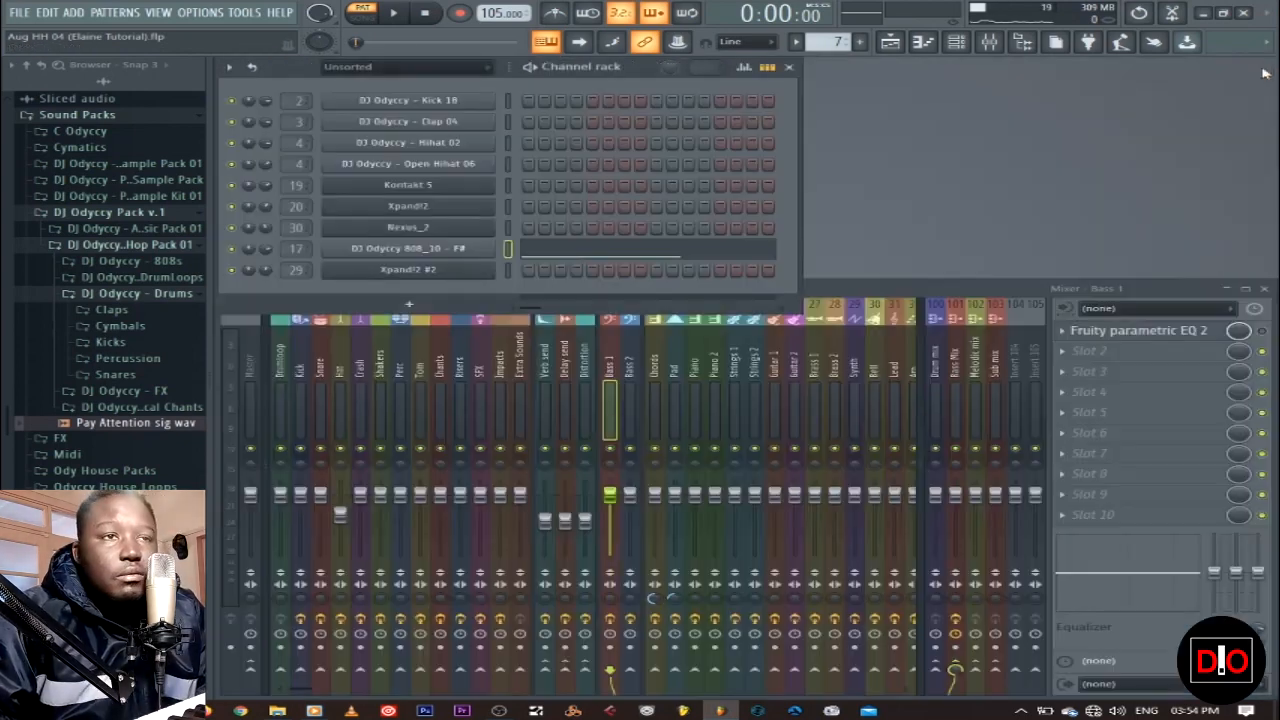
key("KP_Add")
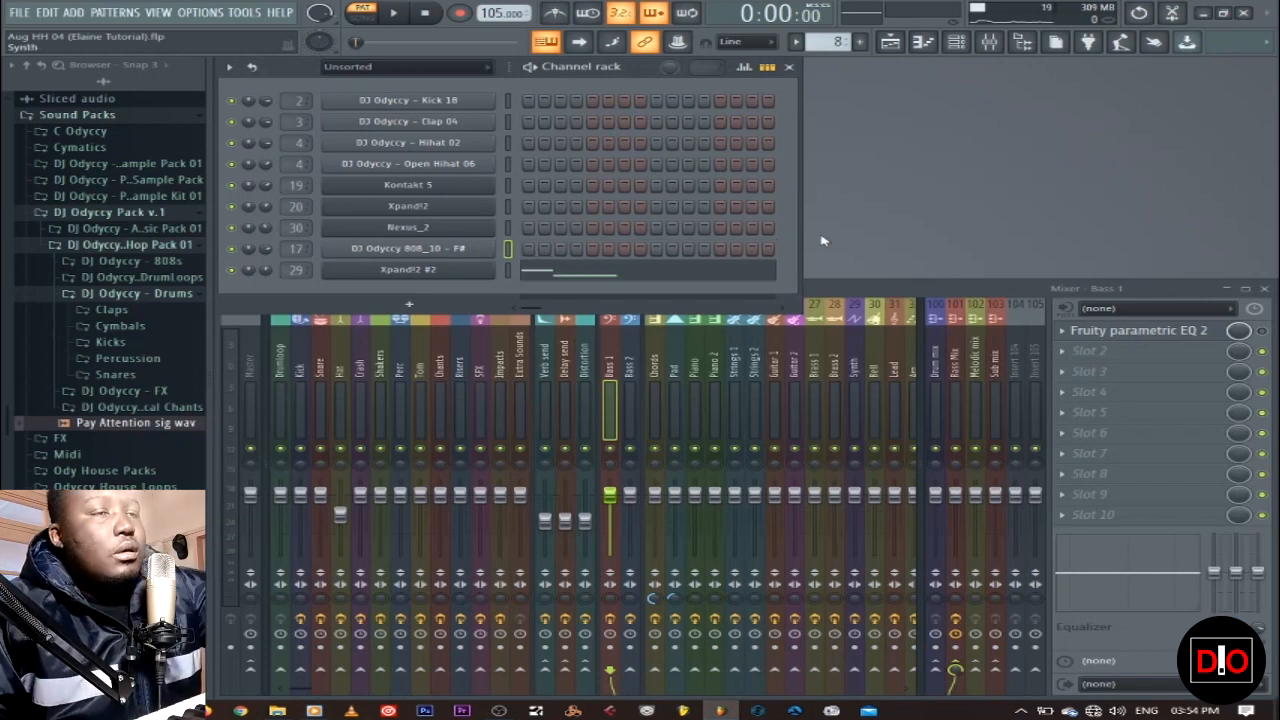
left_click(463, 271)
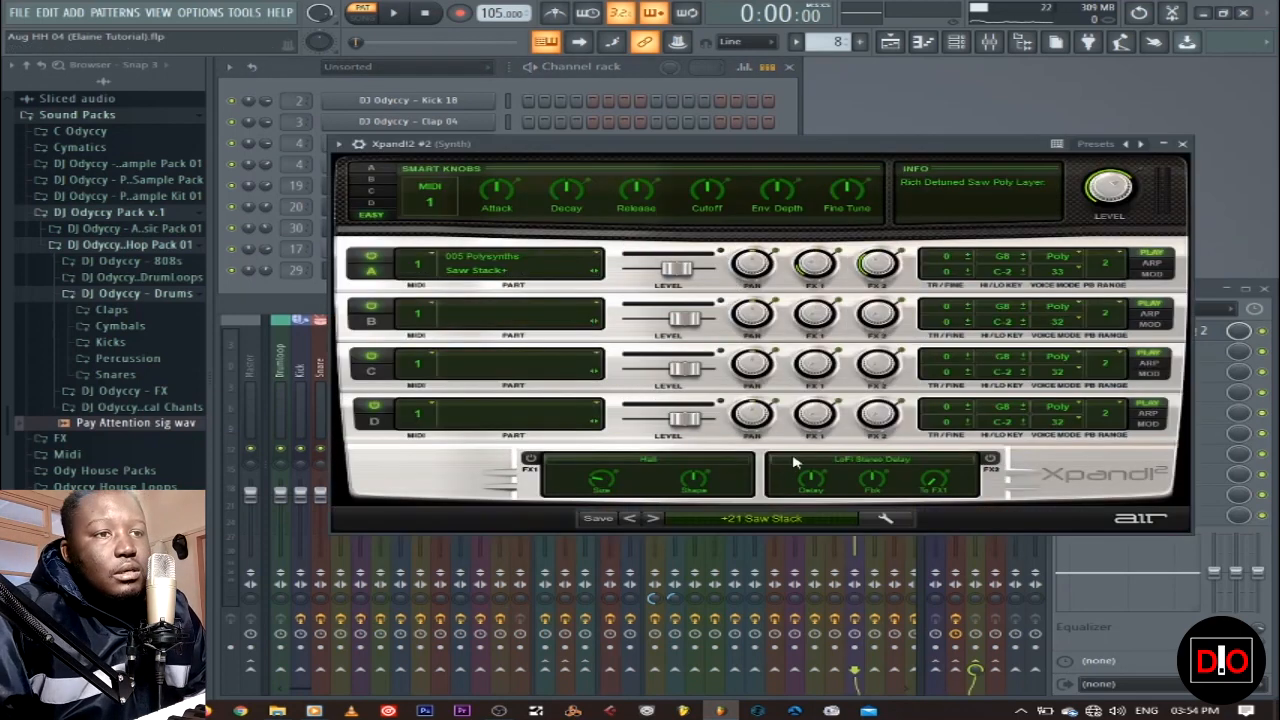
left_click(1186, 145)
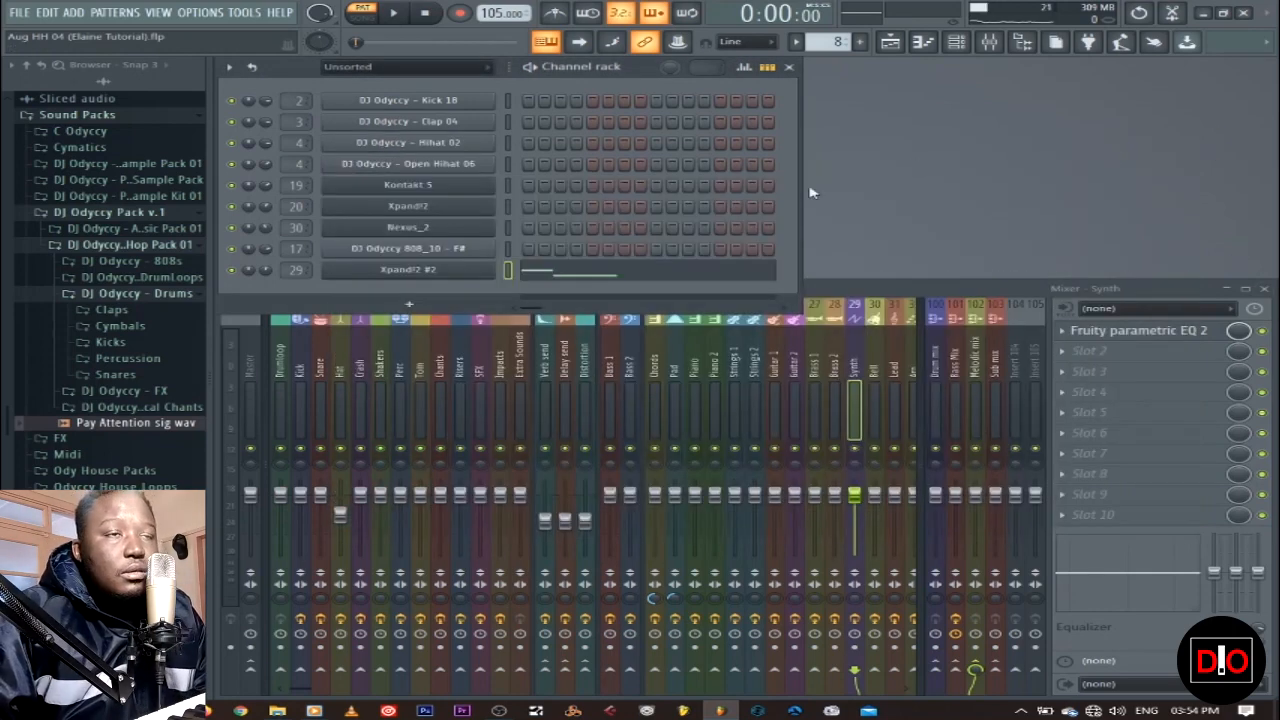
Step: Play the Synth pattern while viewing all the Xpand!2 #2 notes enlarged in the piano roll, then stop and close it
left_click(396, 13)
left_click(600, 272)
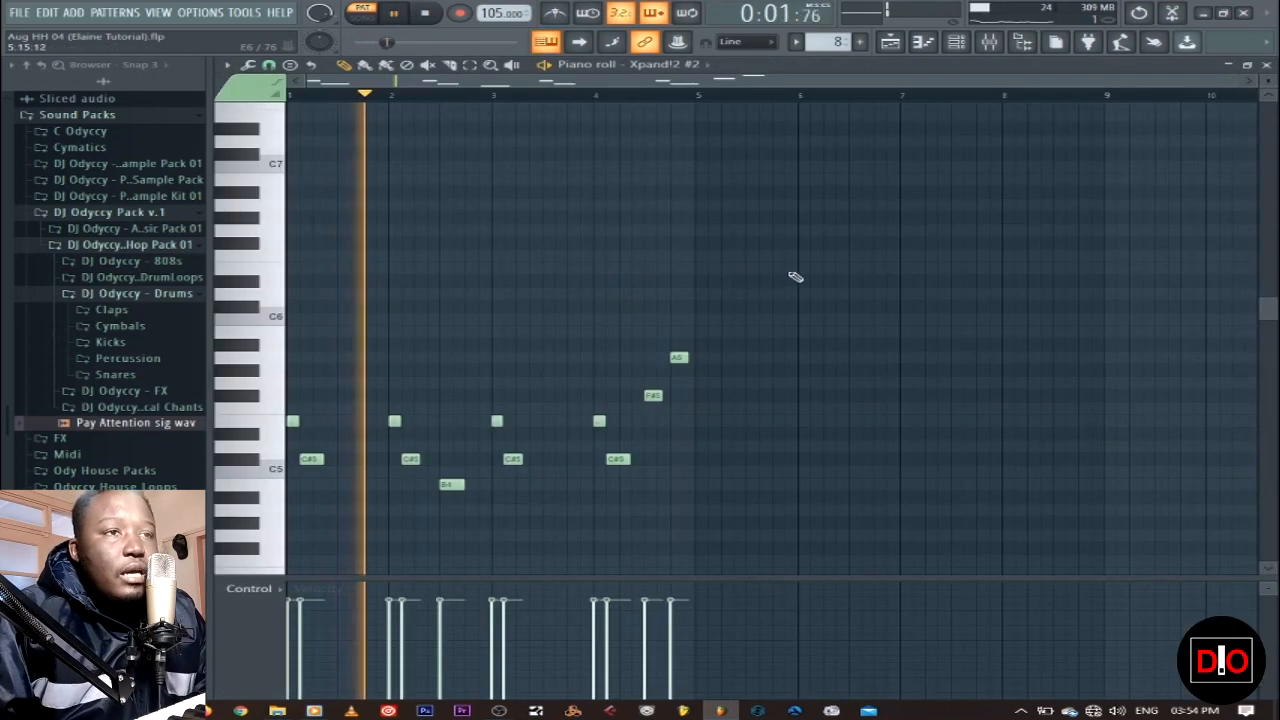
scroll(795, 277, "down", 3)
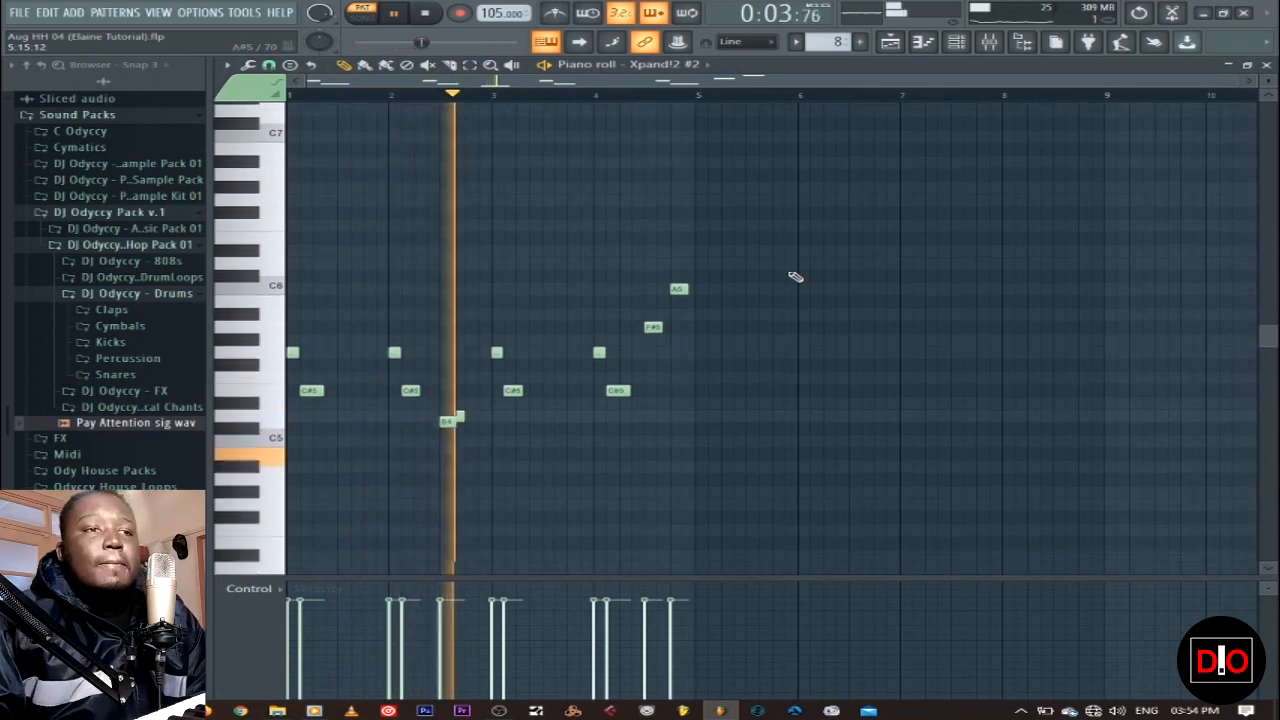
left_click_drag(1241, 82, 810, 82)
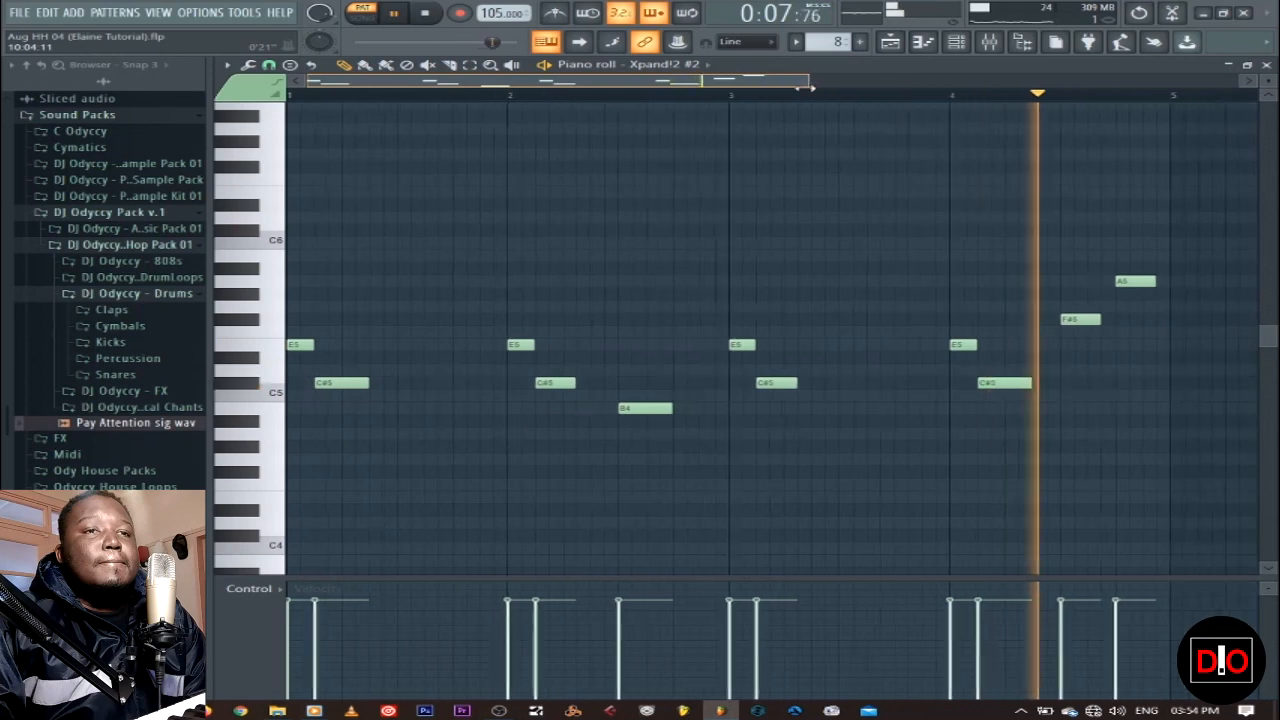
key("space")
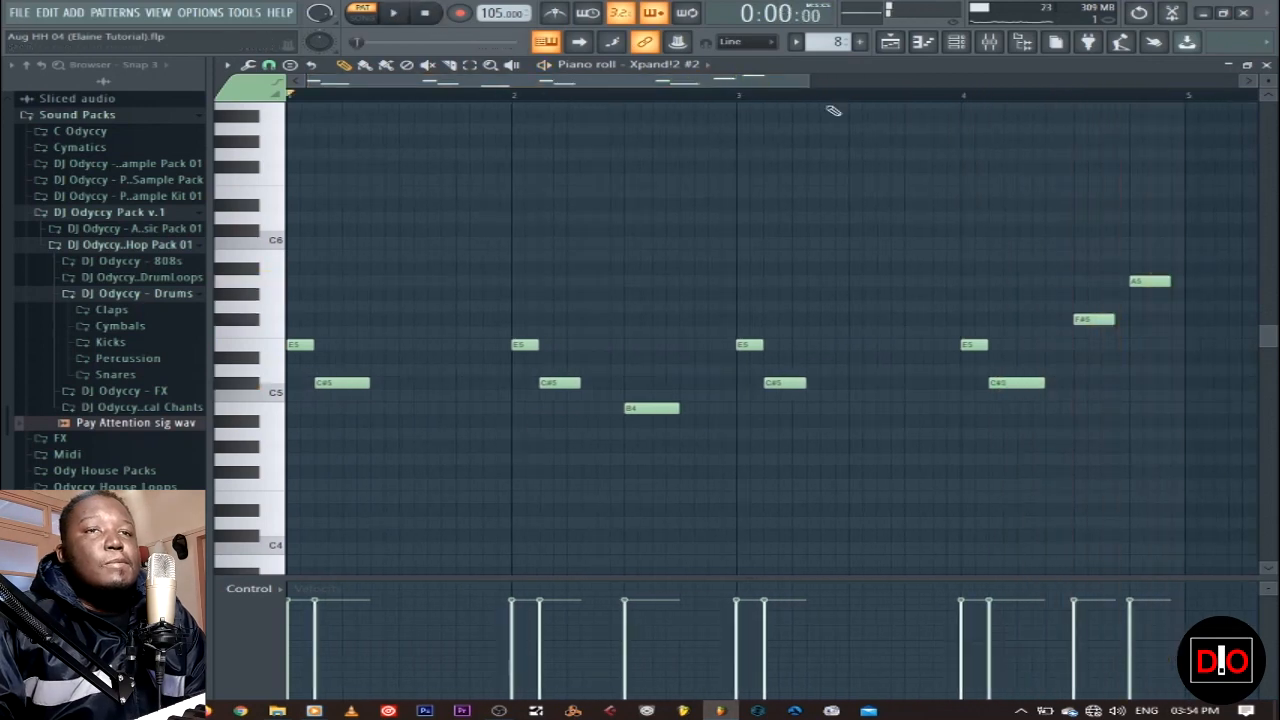
left_click(1267, 64)
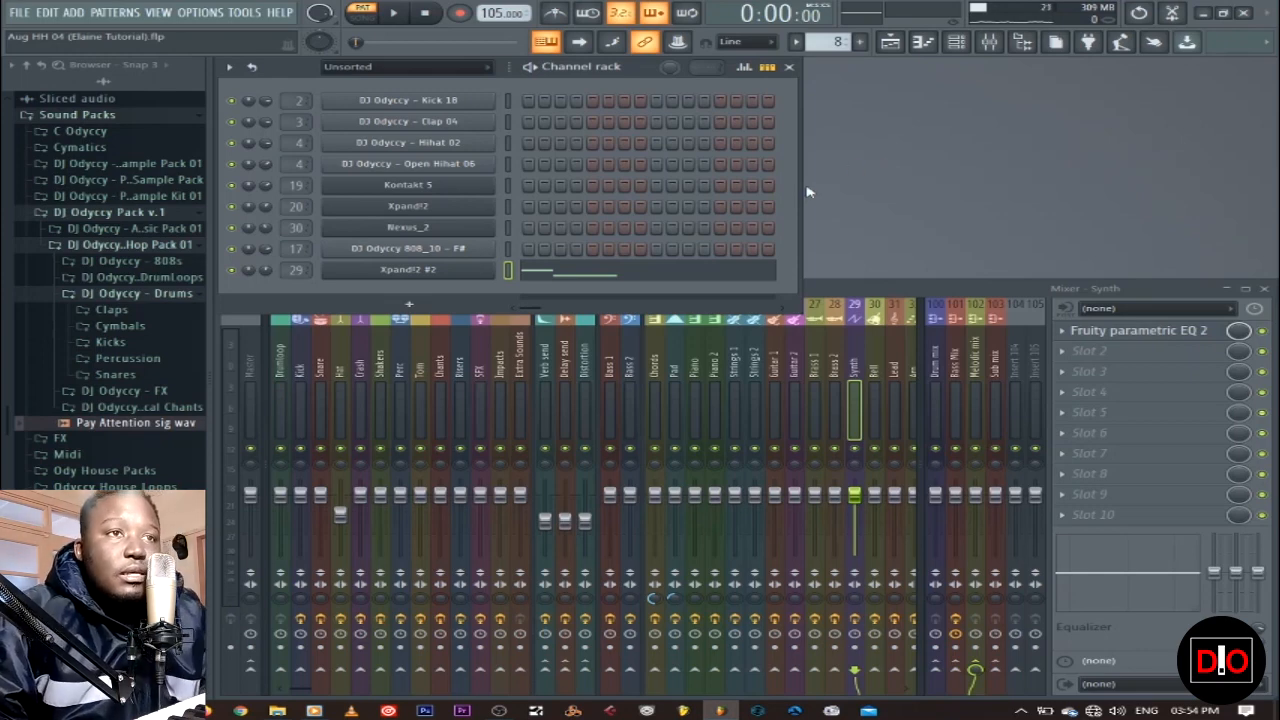
Step: Select Pattern 9, show the playlist, unmute all tracks and set playback to song mode
key("KP_Add")
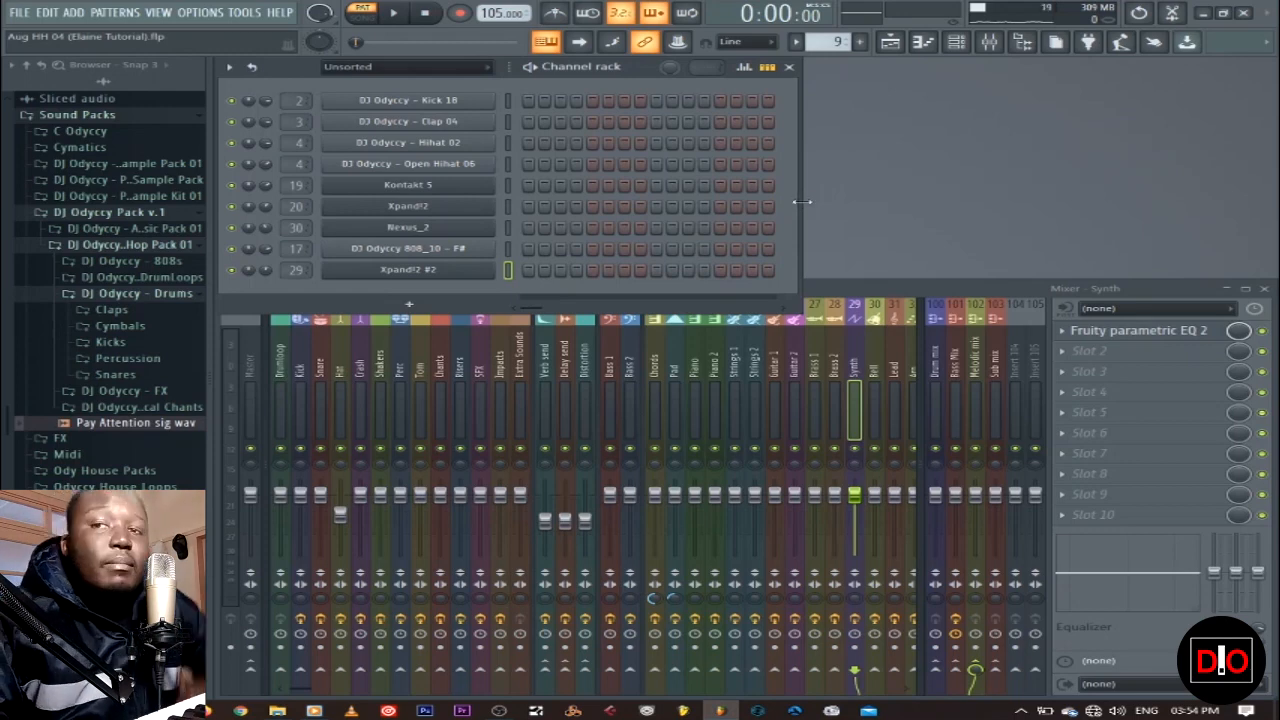
left_click(890, 42)
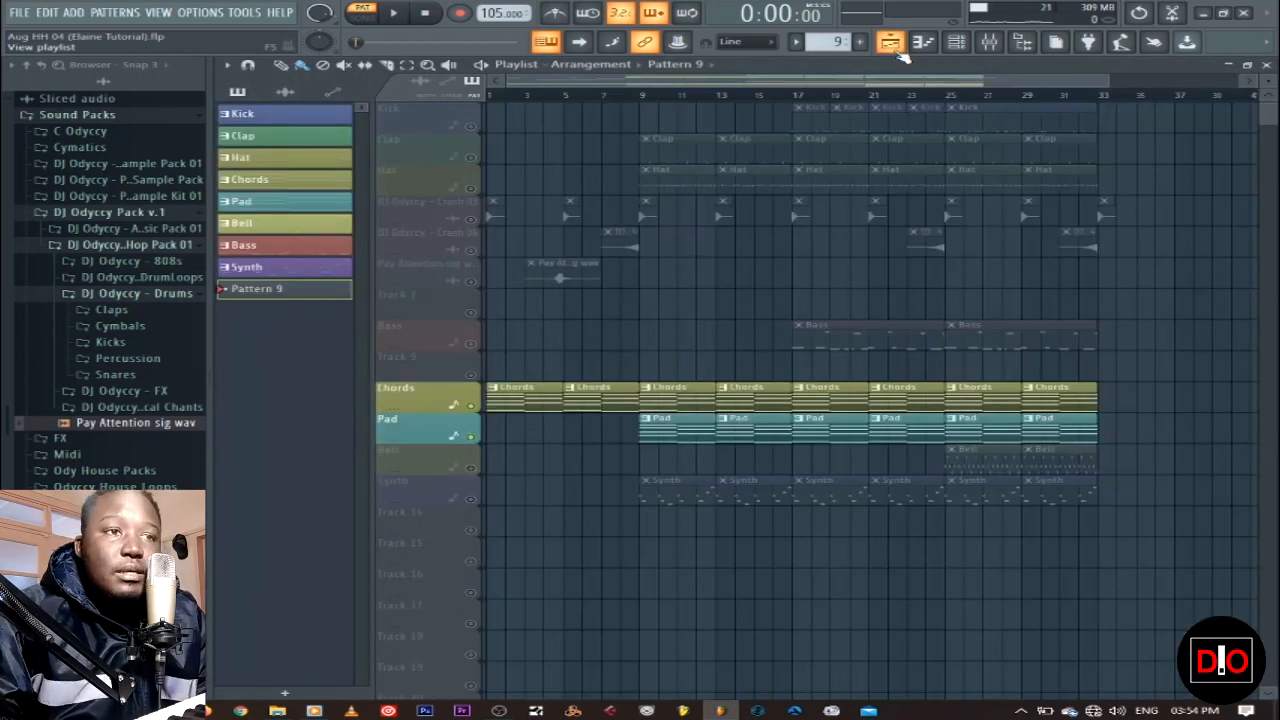
right_click(479, 444)
right_click(479, 444)
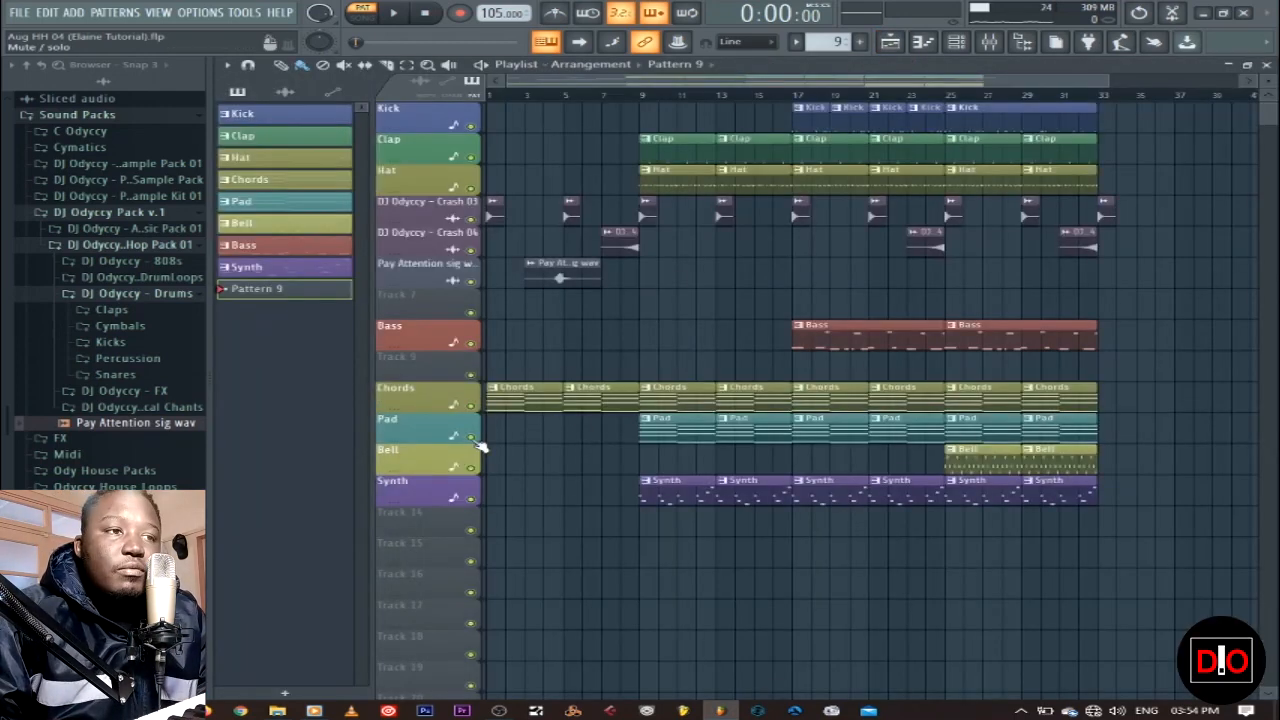
left_click(364, 16)
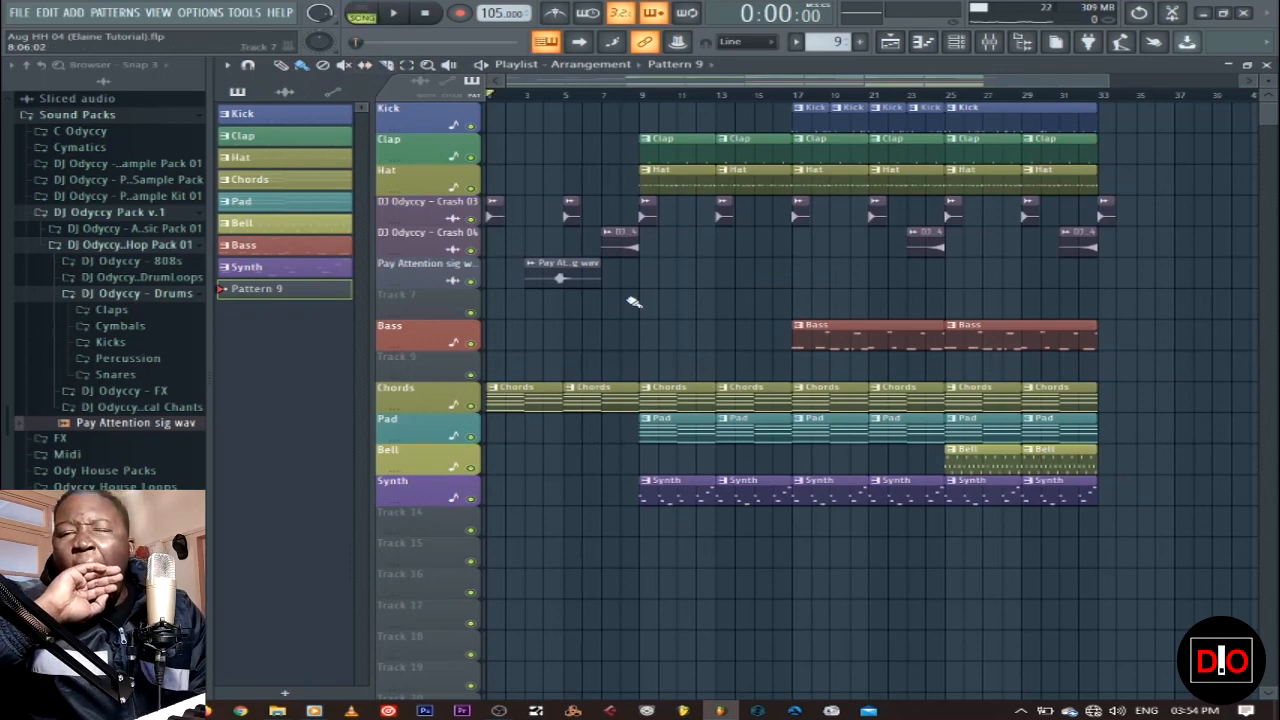
Step: Examine the sample settings of the first Crash 03 clip and the first Crash 04 clip in the playlist, closing each one
left_click(493, 216)
double_click(493, 216)
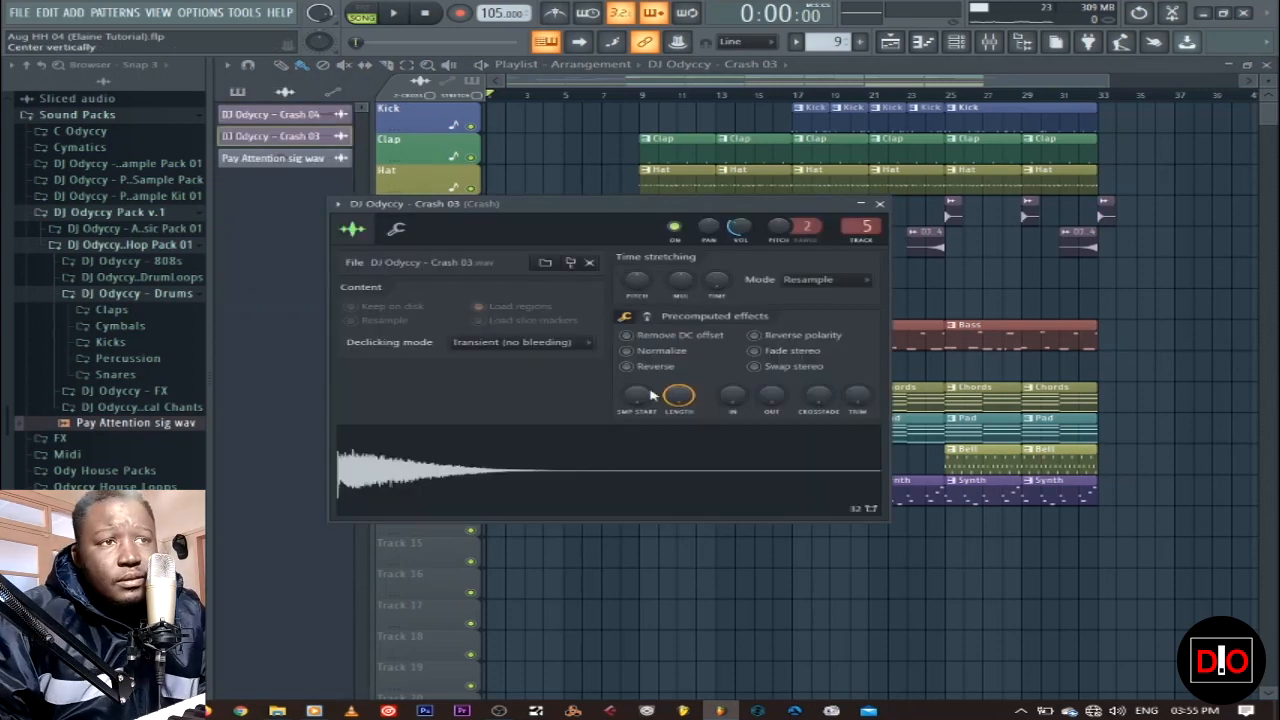
left_click(880, 204)
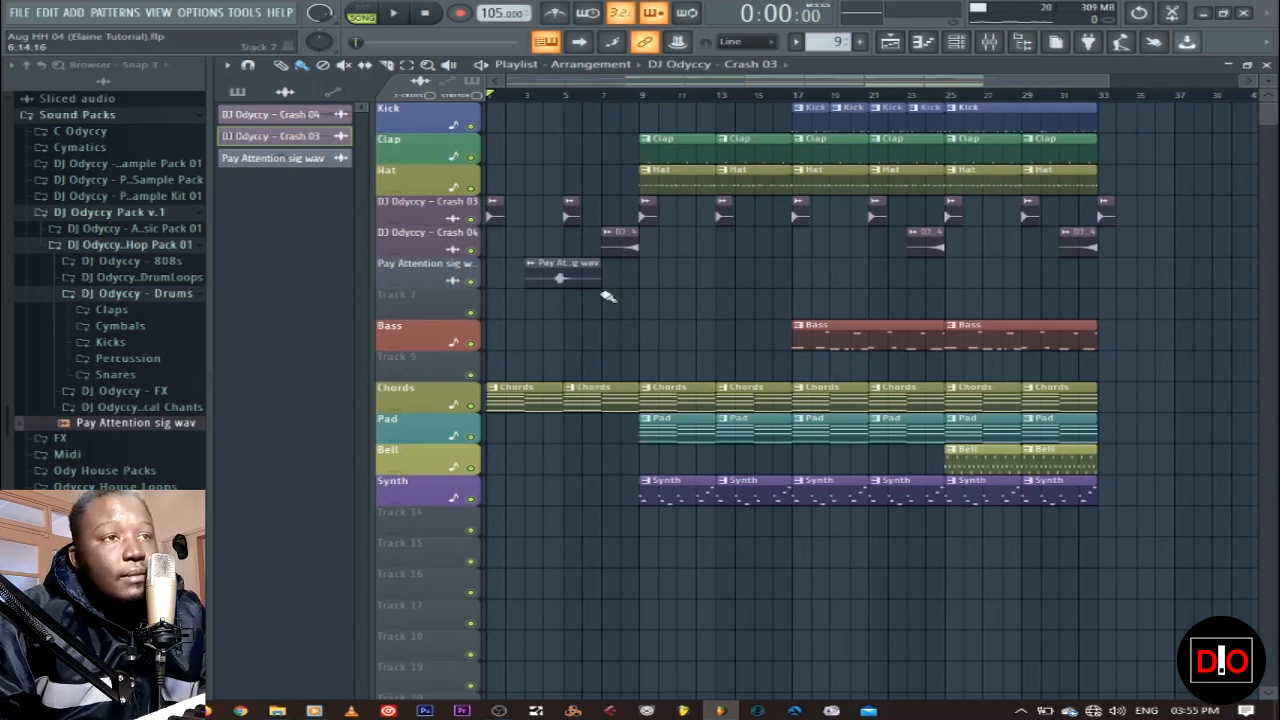
double_click(630, 245)
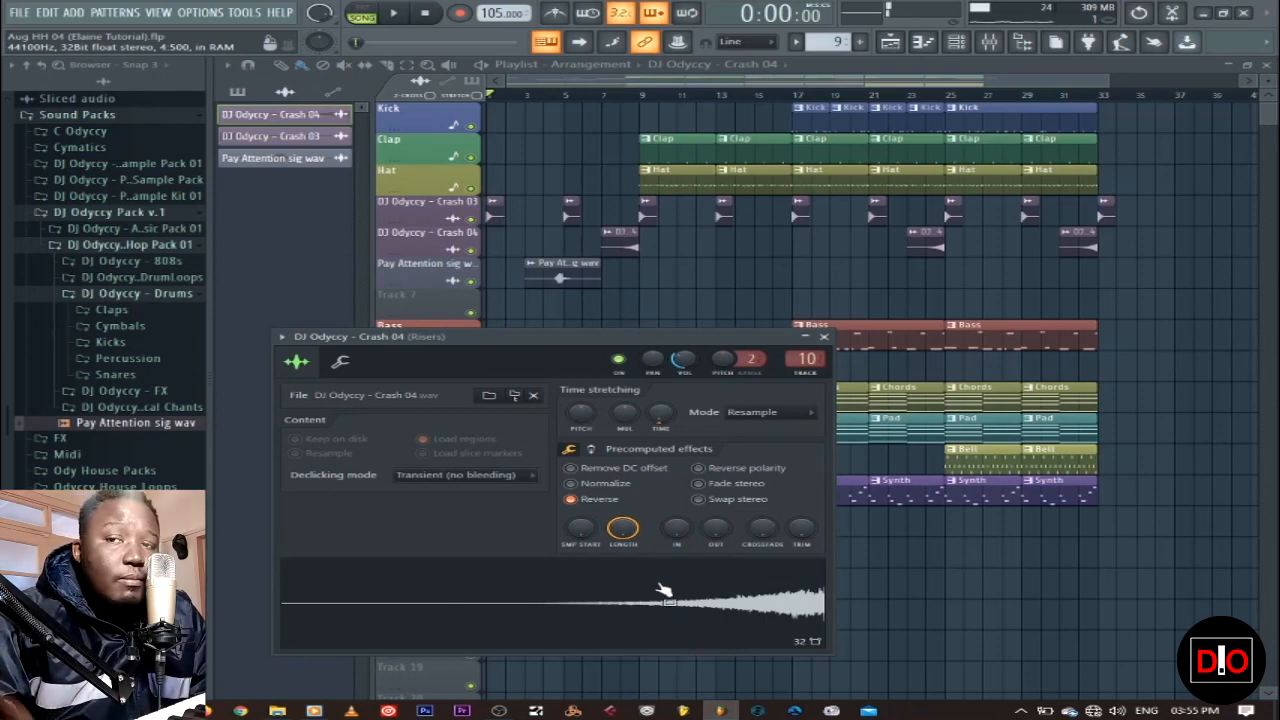
left_click(824, 336)
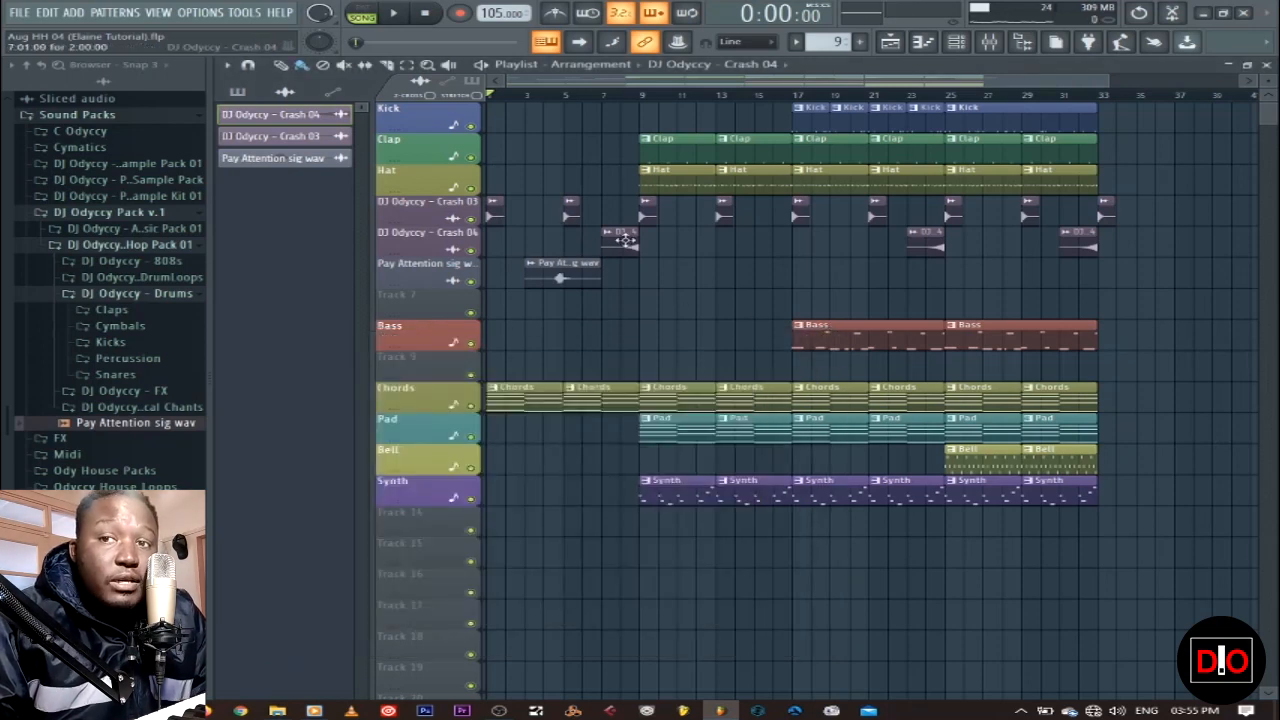
Step: Play the full arrangement from the beginning through bar 32, stop playback, and switch to the screen recorder
key("space")
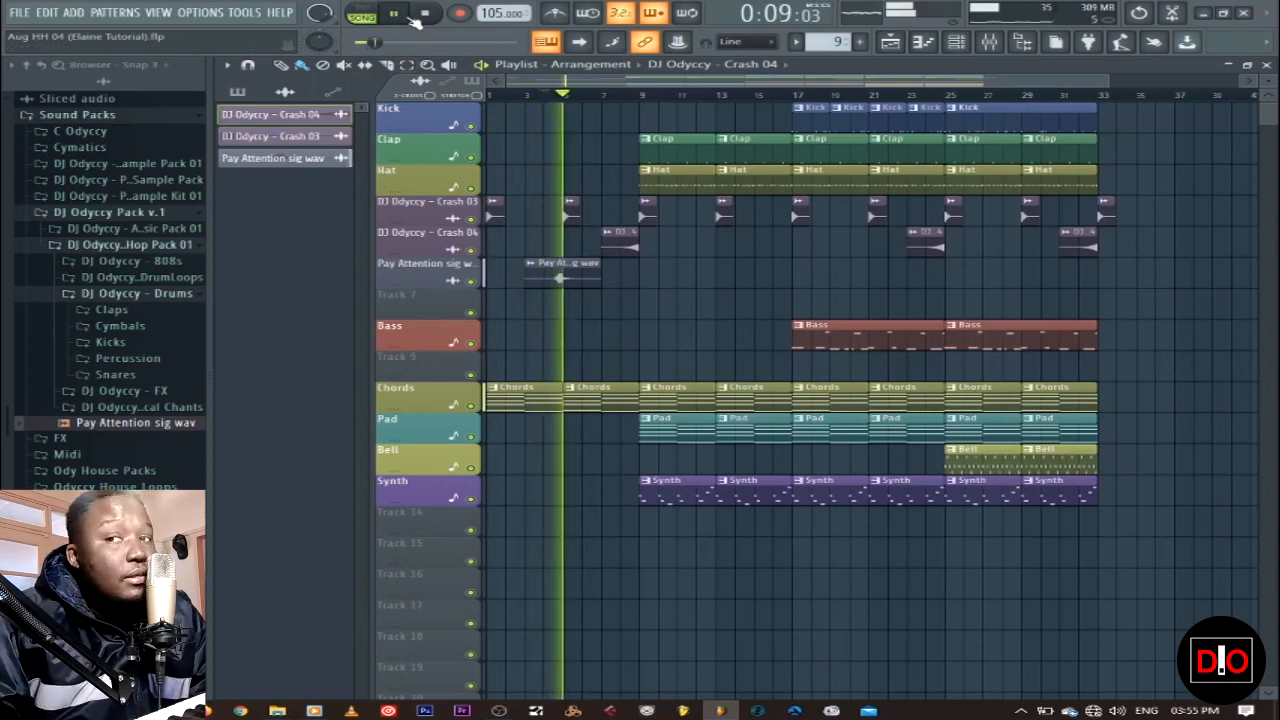
left_click(427, 16)
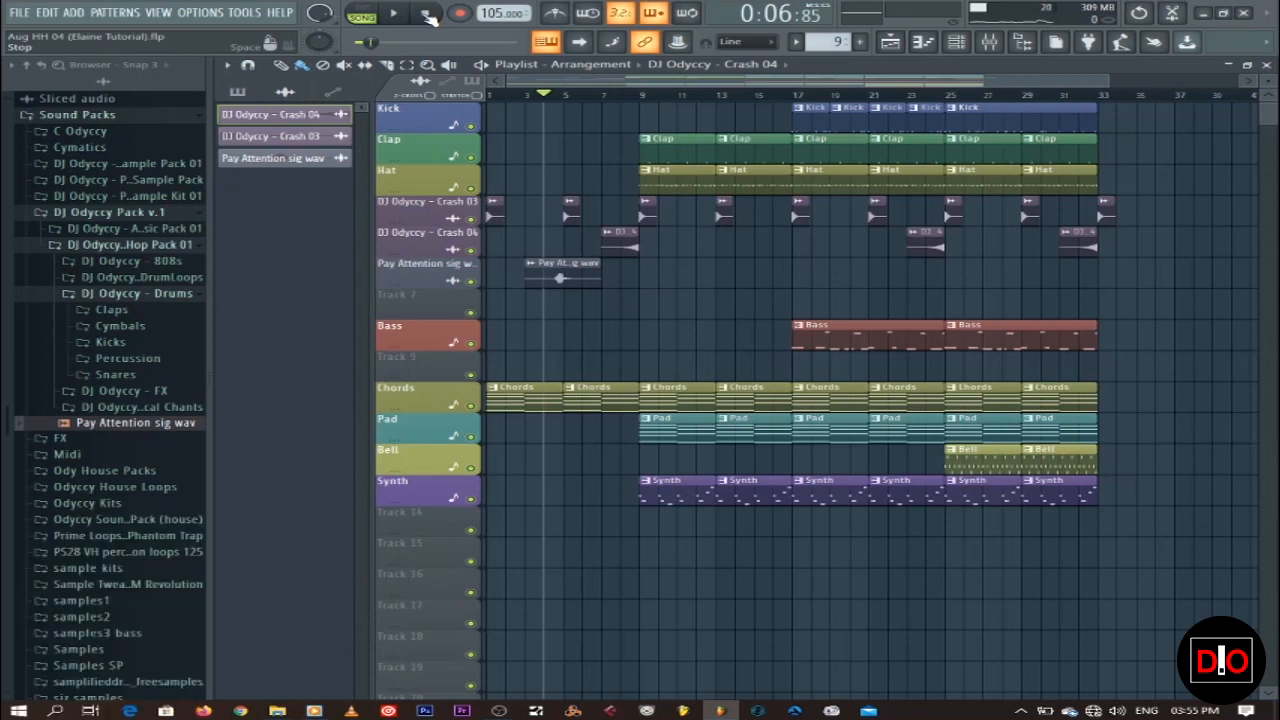
left_click(428, 14)
left_click(396, 14)
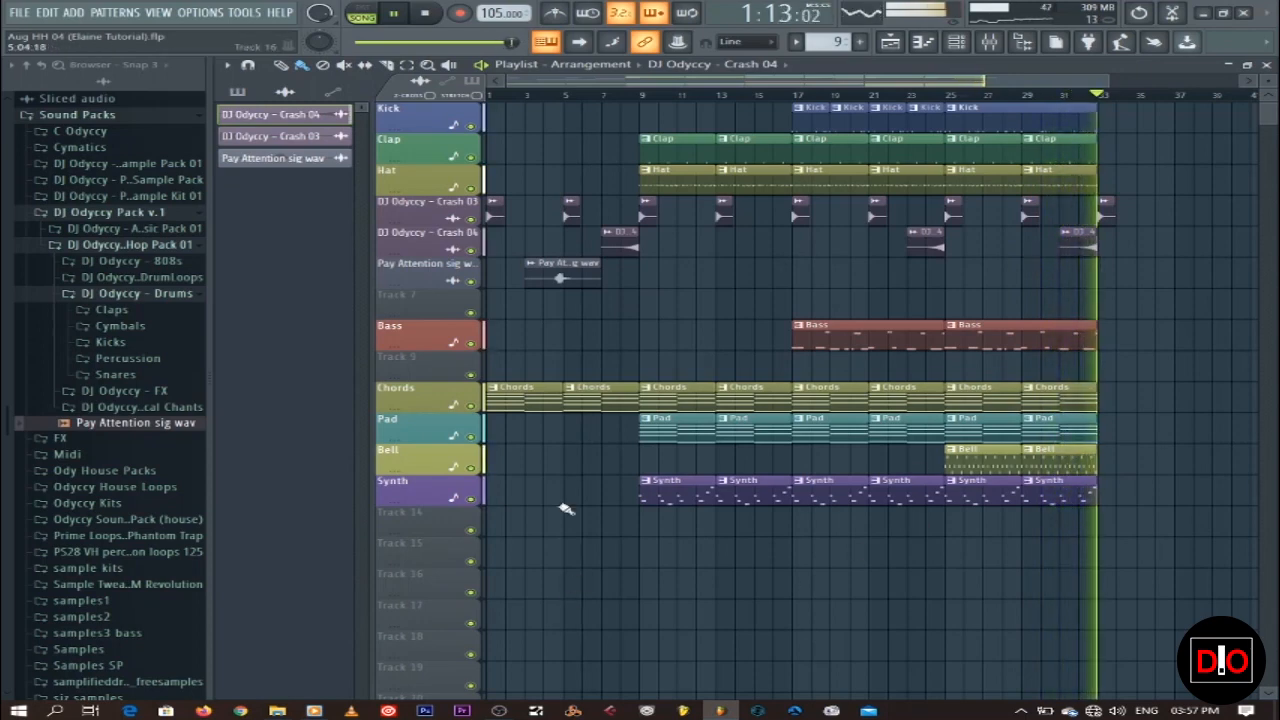
left_click(440, 16)
left_click(499, 711)
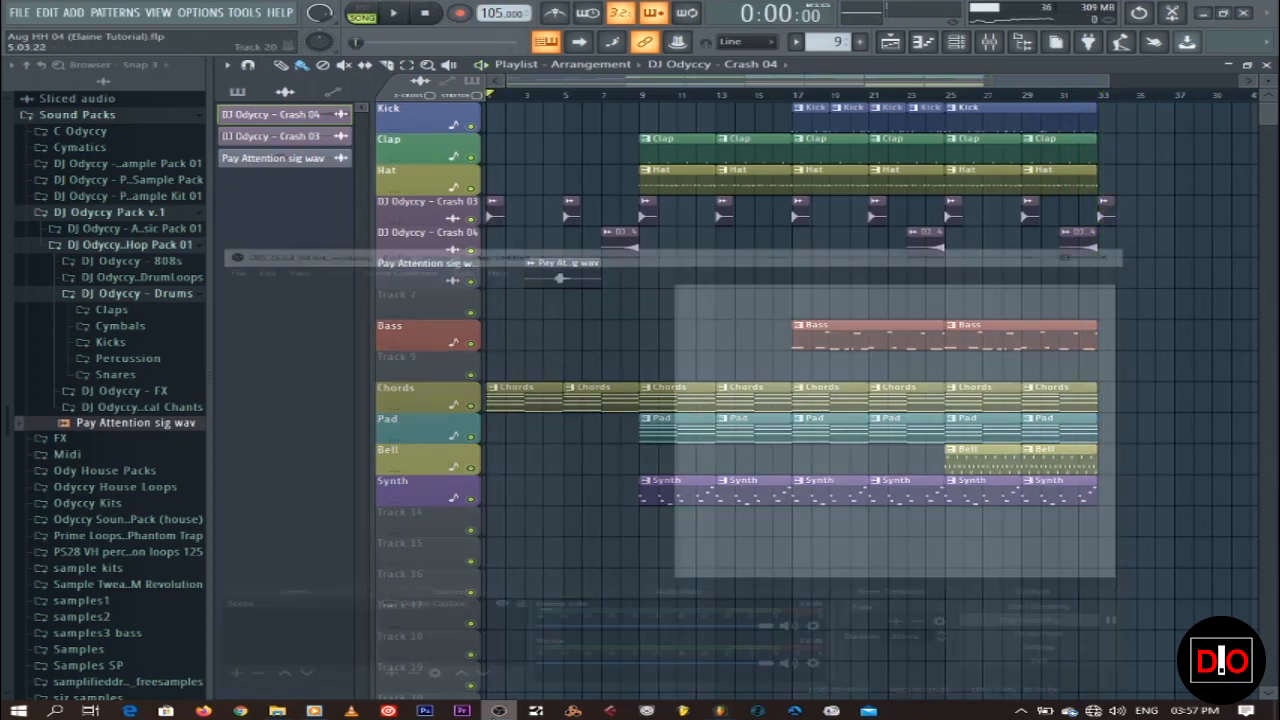